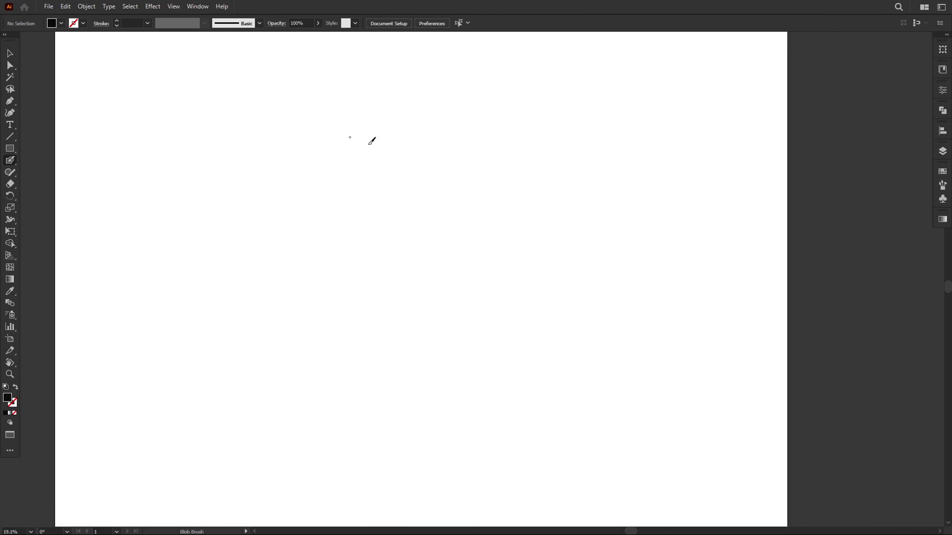
Step: Sketch a round head with a short neck below it using the Blob Brush
mouse_move(385, 154)
mouse_down()
mouse_move(374, 129)
mouse_move(405, 120)
mouse_move(431, 157)
mouse_up()
scroll(431, 158, up, 2)
drag(356, 210, 346, 296)
drag(374, 196, 383, 209)
scroll(396, 252, down, 1)
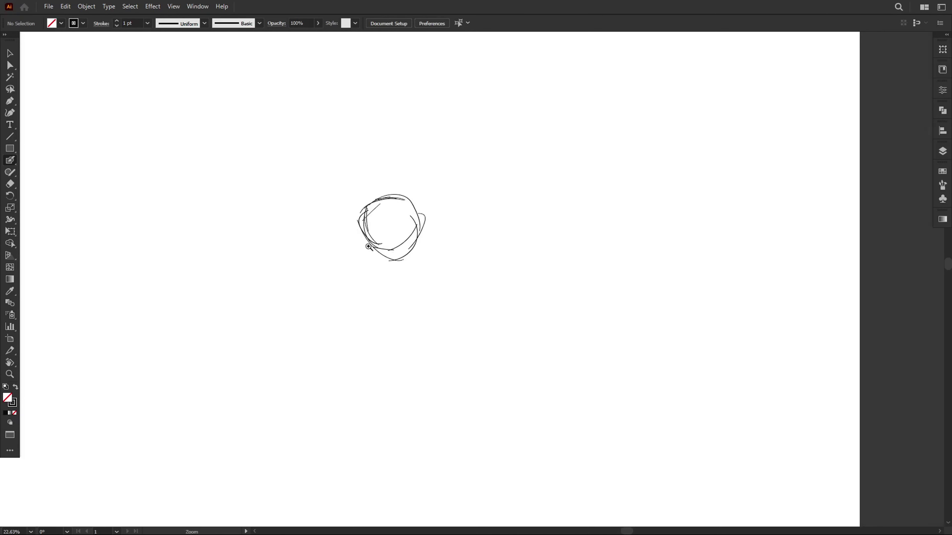
drag(407, 251, 408, 272)
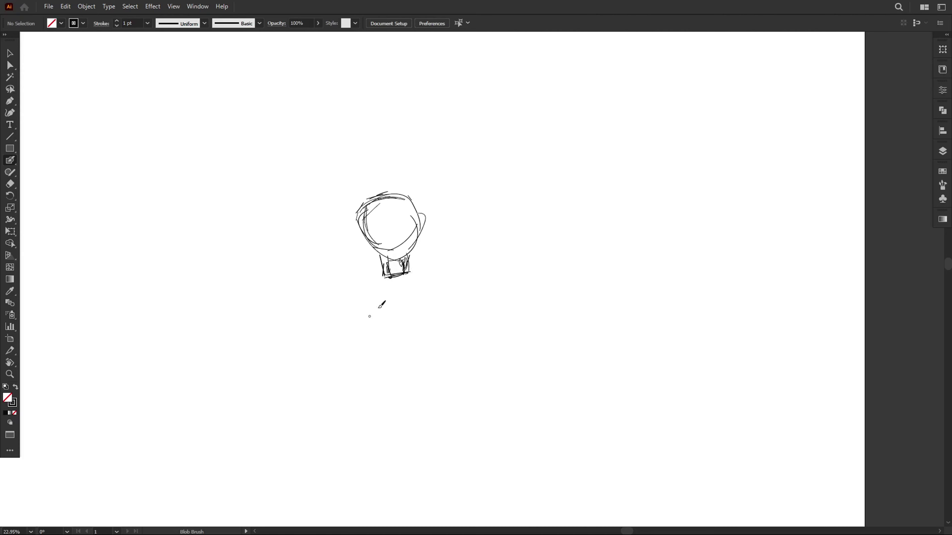
Step: Sketch a boxy torso outline with shoulder line, sides and bottom edge
drag(371, 280, 432, 275)
drag(363, 281, 358, 343)
drag(362, 306, 361, 366)
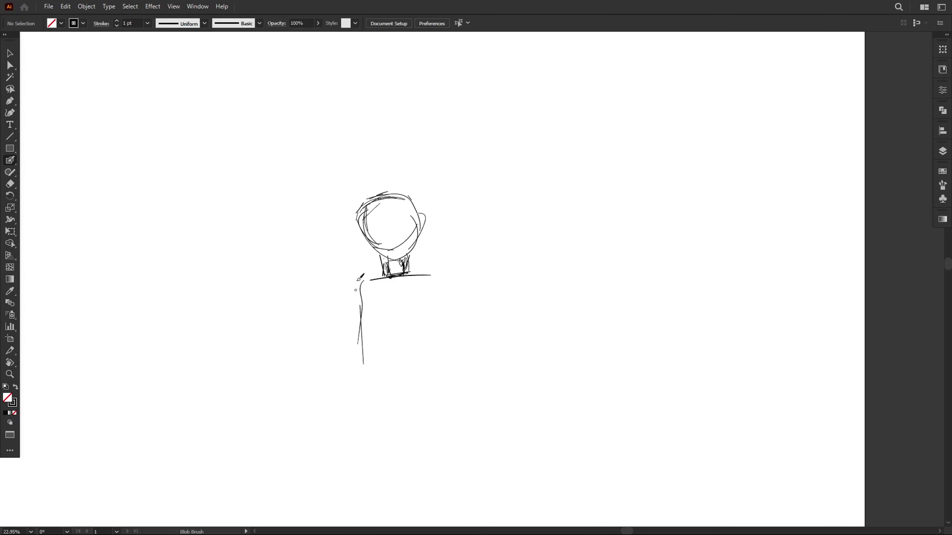
drag(433, 283, 437, 382)
mouse_move(365, 359)
mouse_down()
mouse_move(360, 378)
mouse_move(430, 377)
mouse_up()
drag(430, 377, 455, 342)
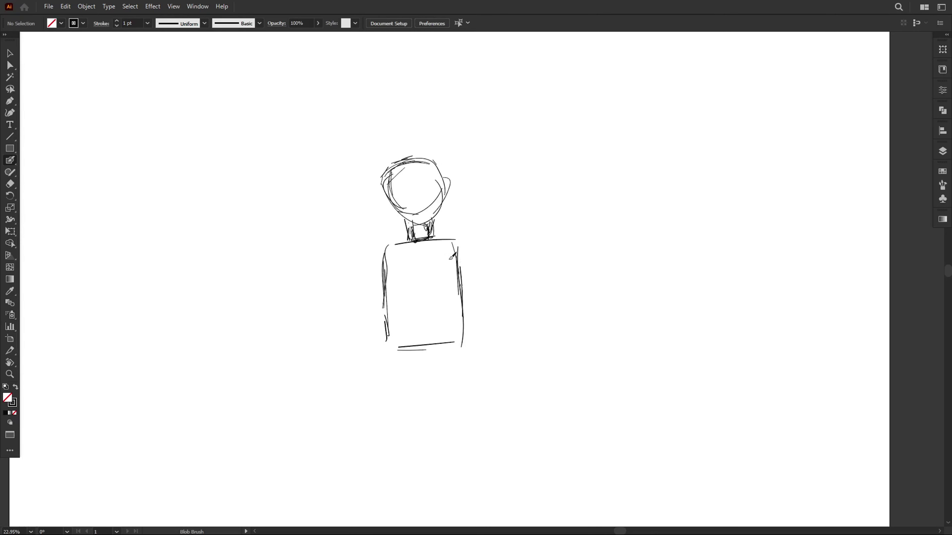
drag(459, 279, 456, 344)
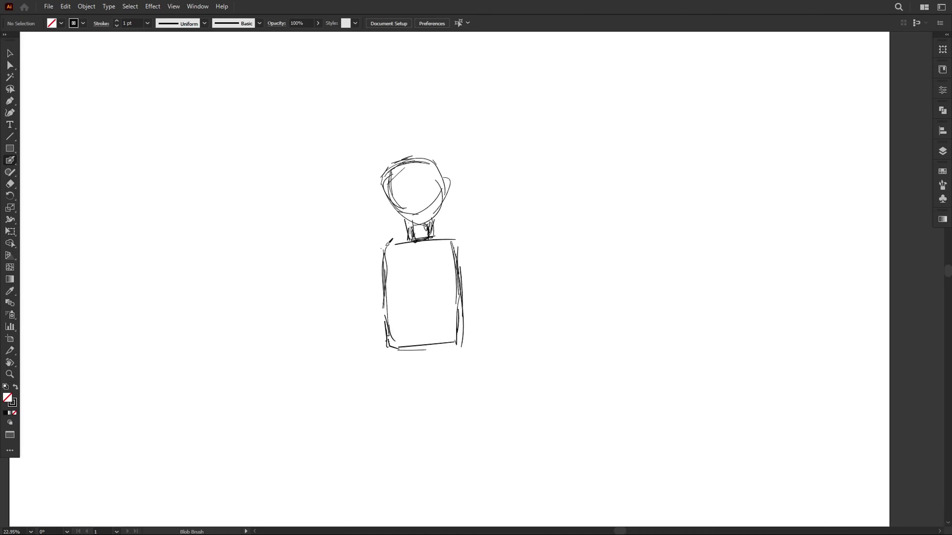
Step: Resize the head with the Selection tool, shrinking then slightly enlarging it onto the neck
key(v)
drag(366, 146, 457, 214)
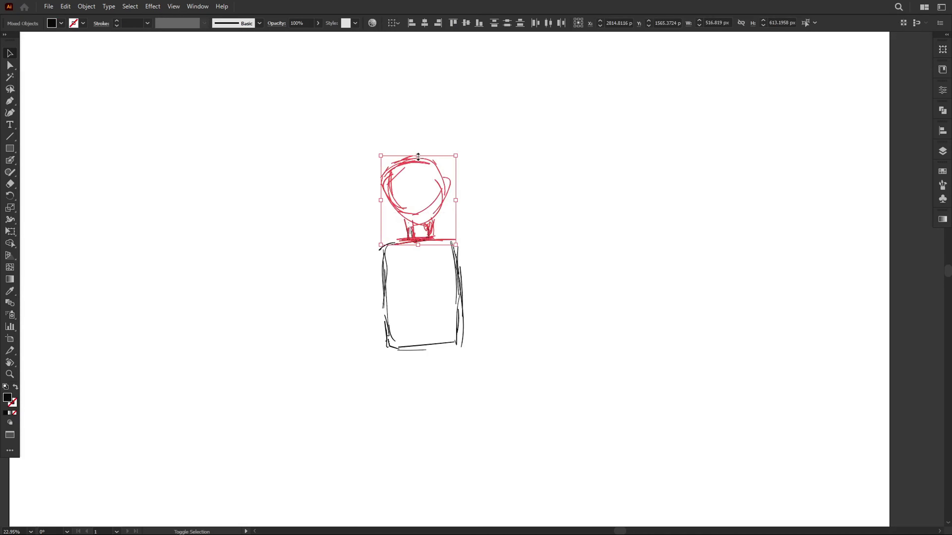
drag(379, 154, 393, 183)
click(375, 431)
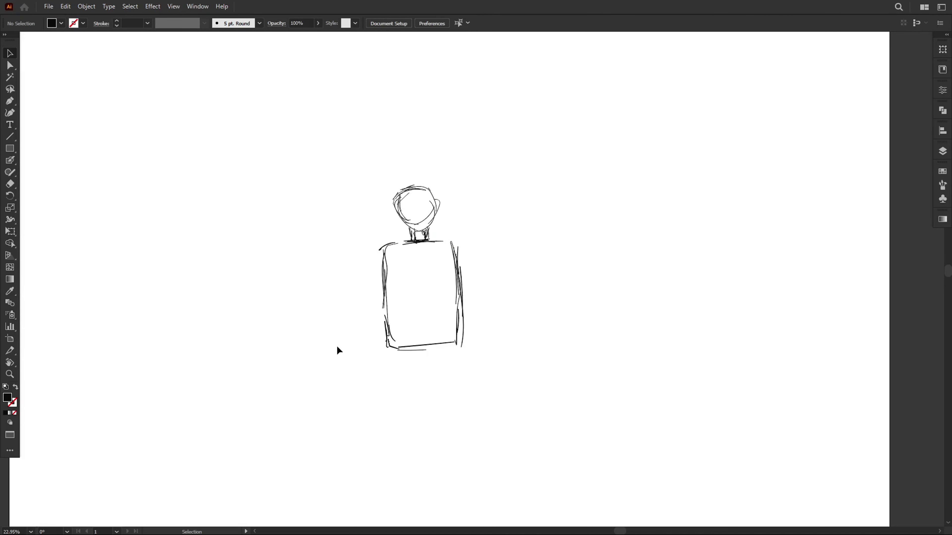
drag(370, 167, 468, 234)
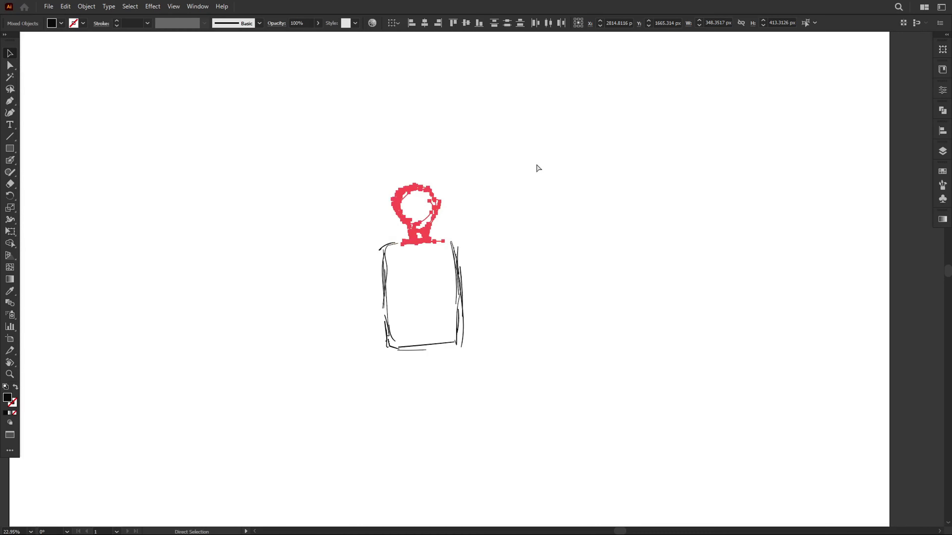
click(389, 359)
mouse_move(416, 185)
mouse_down()
mouse_move(416, 154)
mouse_move(478, 236)
mouse_up()
click(418, 298)
drag(373, 237, 465, 307)
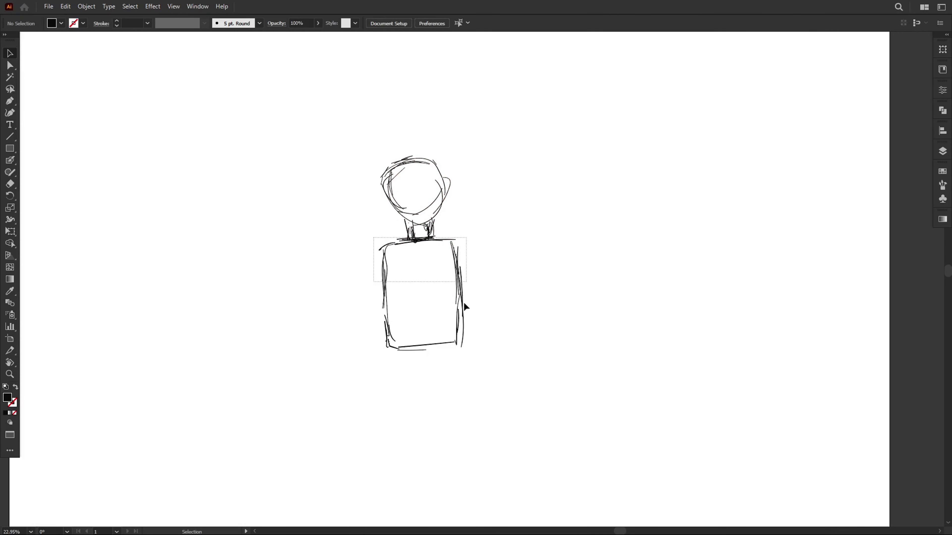
drag(493, 130, 350, 291)
click(522, 329)
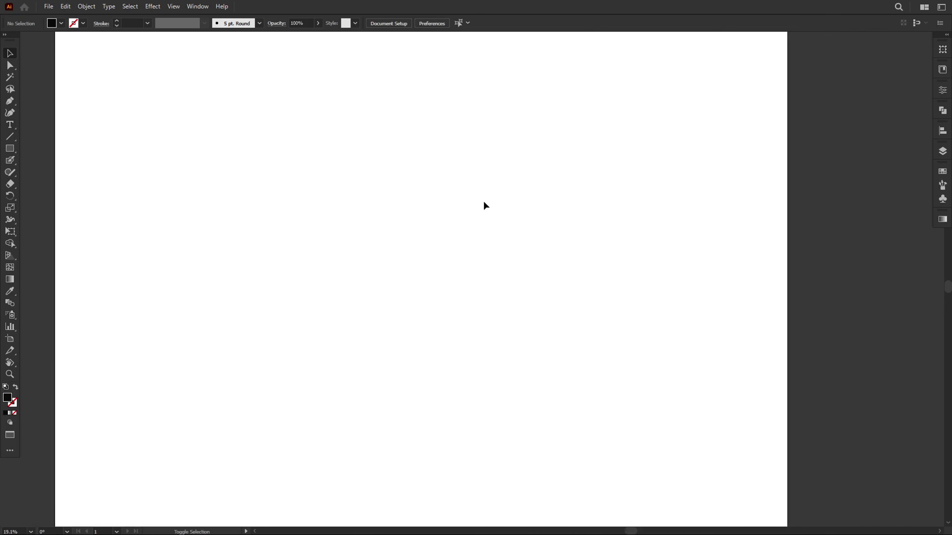
Step: Redraw the head, neck and upper torso with heavier Blob Brush strokes
key(shift+b)
drag(374, 126, 385, 154)
mouse_move(367, 128)
mouse_down()
mouse_move(402, 114)
mouse_move(416, 150)
mouse_move(375, 165)
mouse_up()
scroll(389, 150, up, 2)
mouse_move(356, 198)
mouse_down()
mouse_move(427, 240)
mouse_move(400, 198)
mouse_up()
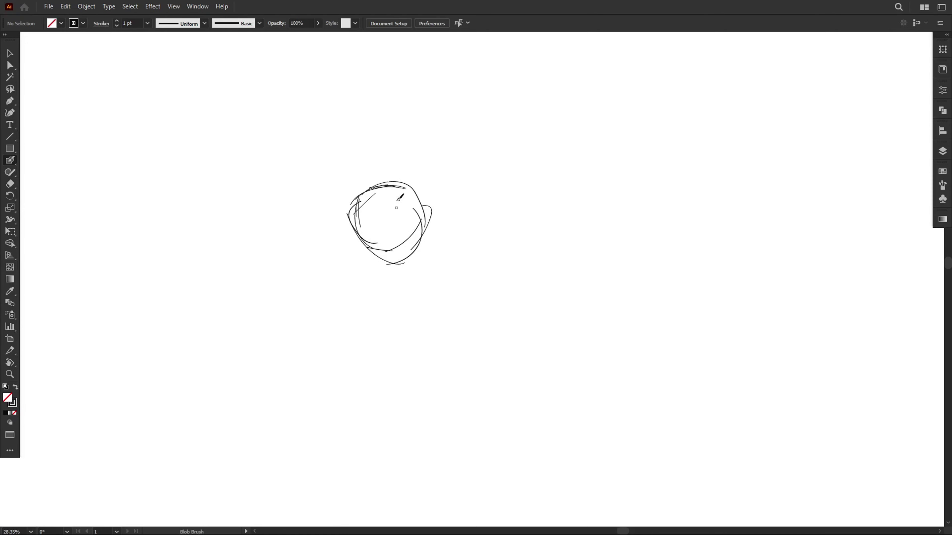
scroll(374, 266, down, 1)
mouse_move(388, 256)
mouse_down()
mouse_move(390, 273)
mouse_move(405, 270)
mouse_up()
drag(384, 278, 410, 274)
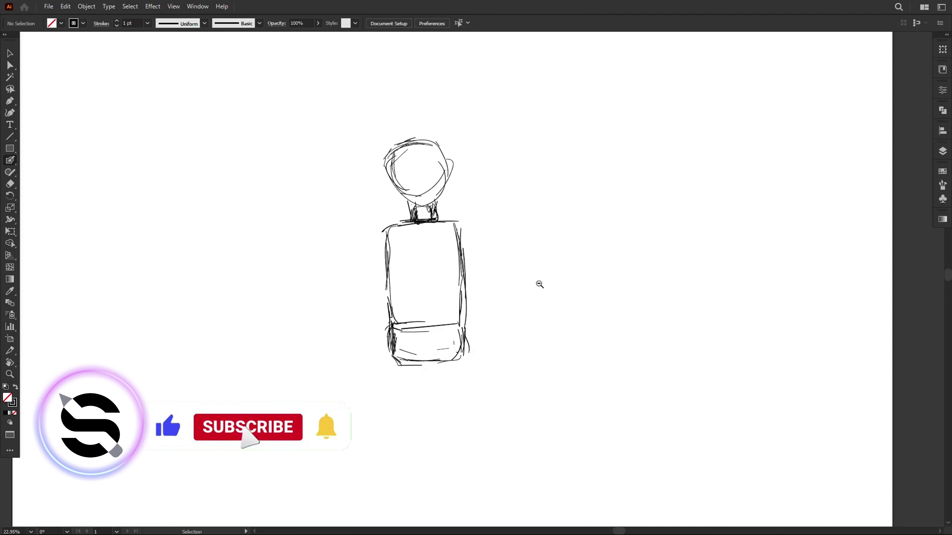
scroll(538, 282, down, 1)
Step: Check the sketch by selecting its strokes, head and whole figure, then deselect
key(a)
drag(339, 111, 492, 335)
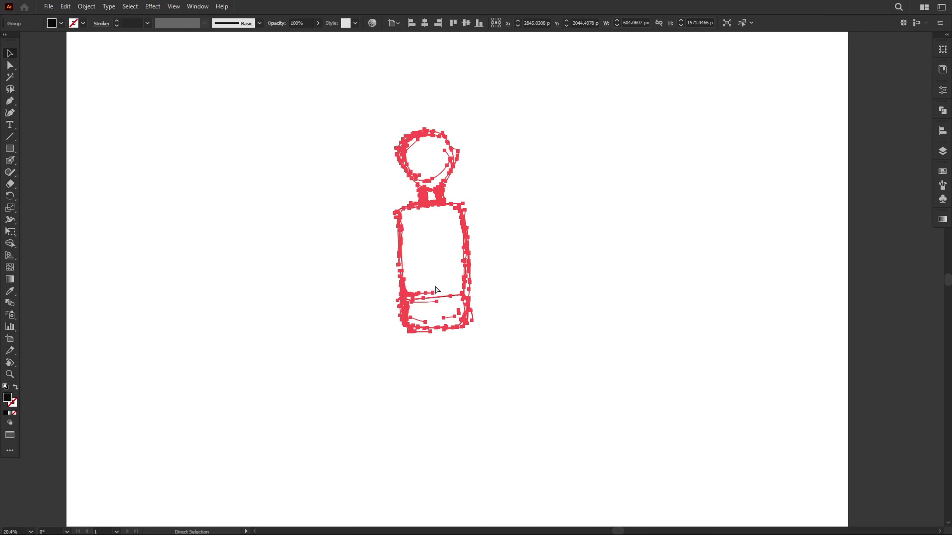
key(v)
drag(384, 153, 512, 259)
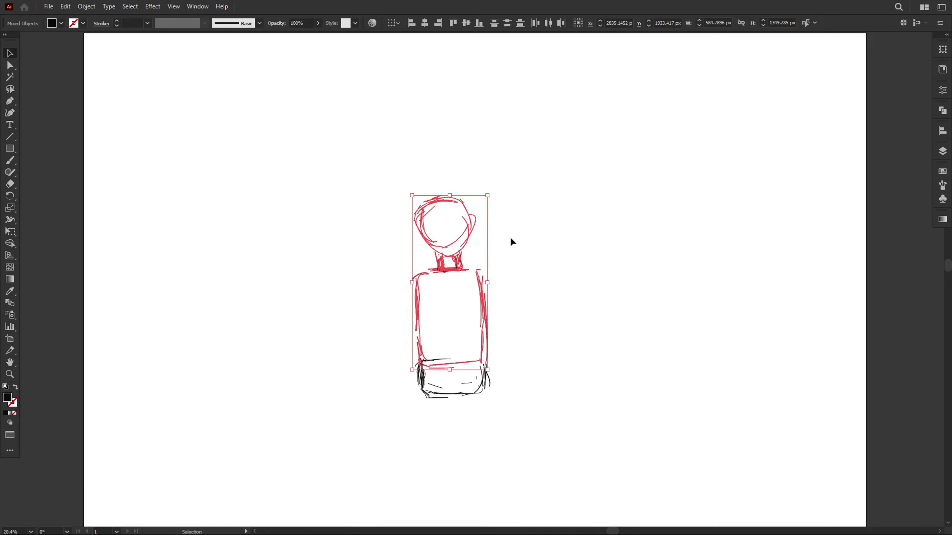
right_click(474, 253)
drag(510, 149, 384, 266)
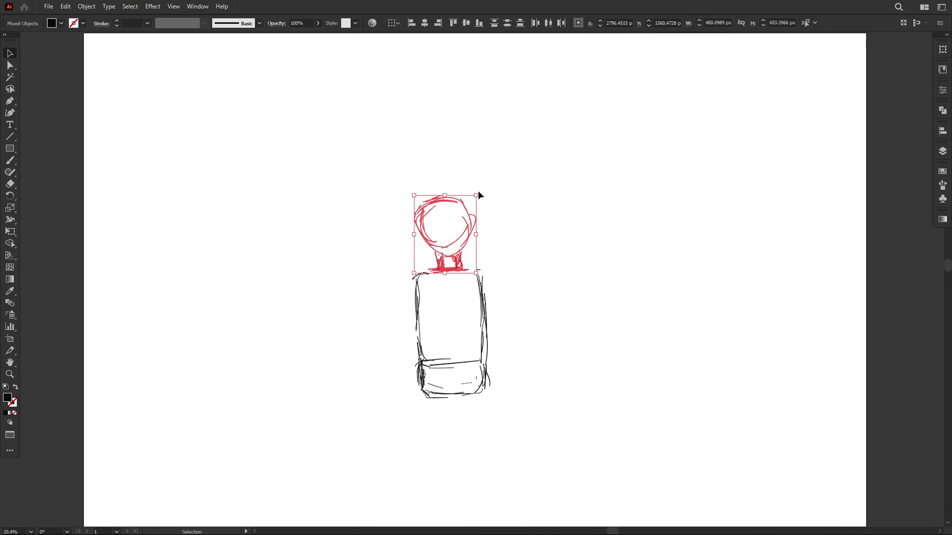
key(ctrl+a)
scroll(452, 215, up, 2)
click(597, 184)
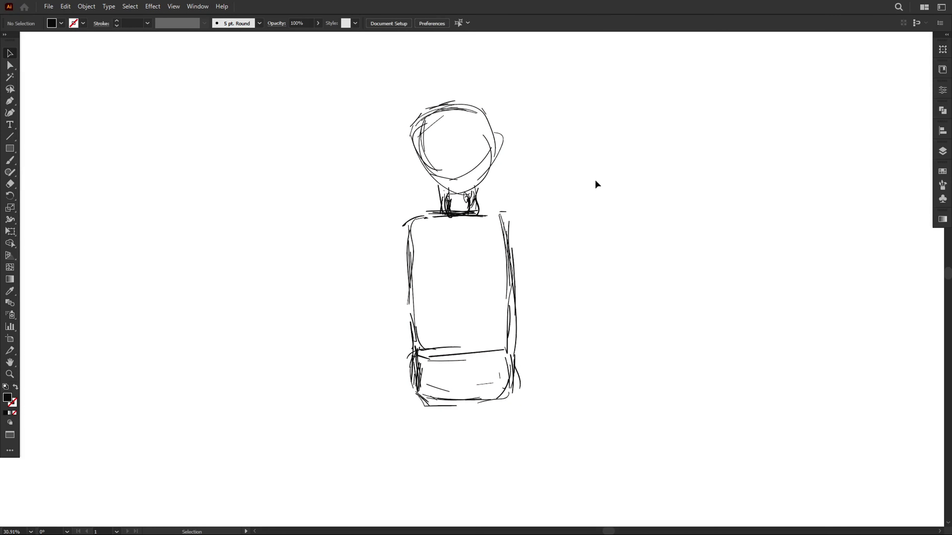
key(shift+e)
scroll(489, 227, down, 1)
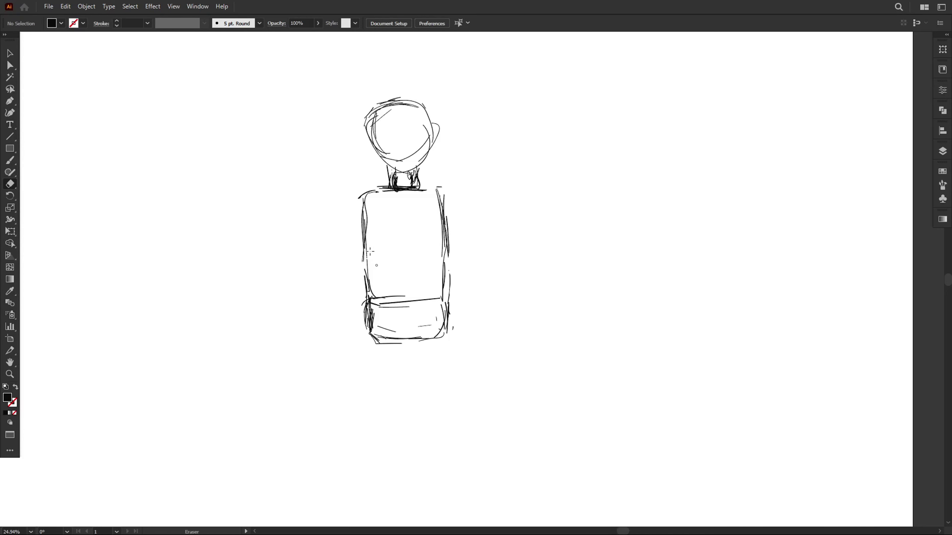
Step: Sketch the left arm with forearm, wrist and hand using the Blob Brush
key(shift+b)
drag(360, 196, 321, 267)
mouse_move(366, 245)
mouse_down()
mouse_move(332, 281)
mouse_move(350, 353)
mouse_up()
drag(315, 280, 340, 339)
drag(339, 279, 353, 336)
drag(336, 339, 343, 338)
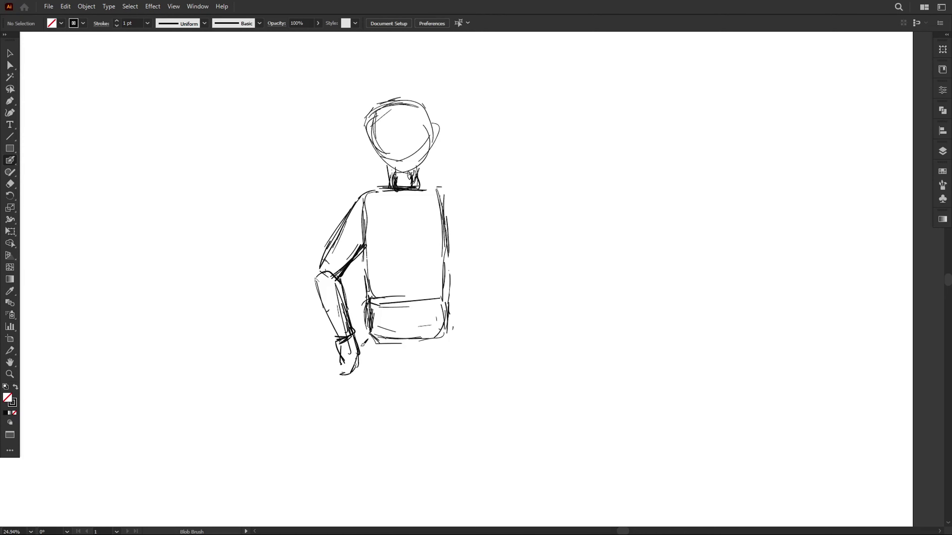
Step: Alt-drag a copy of the arm, reflect it, and place it at the right shoulder
key(v)
drag(282, 227, 361, 350)
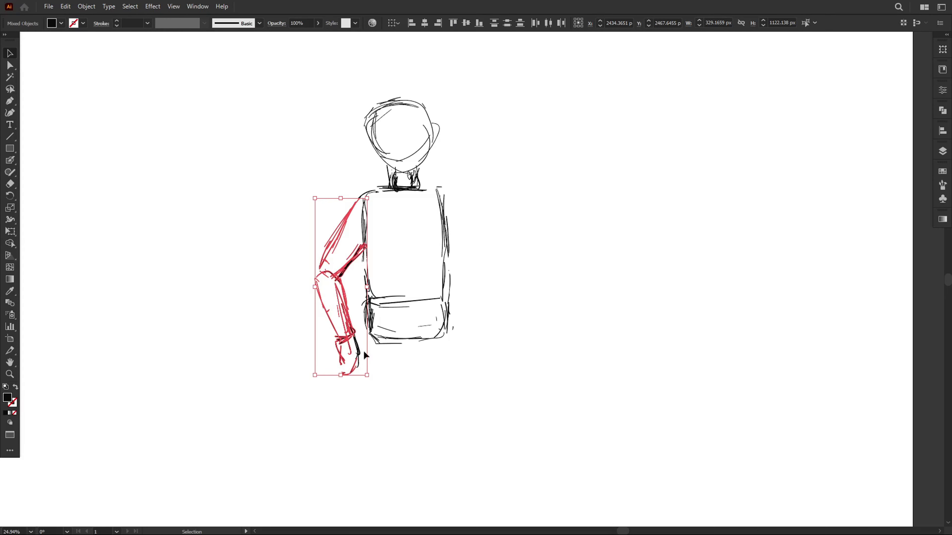
drag(358, 221, 510, 221)
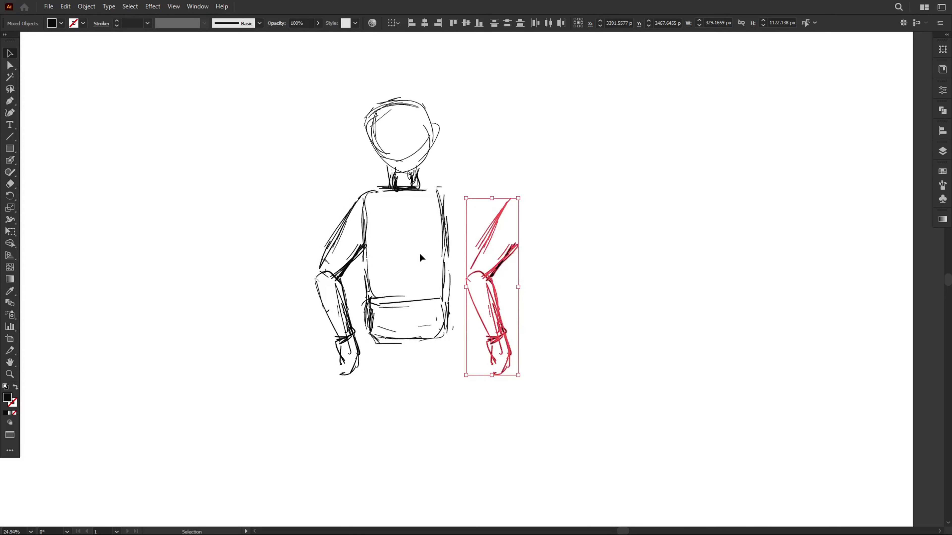
right_click(476, 249)
click(630, 395)
click(522, 324)
key(a)
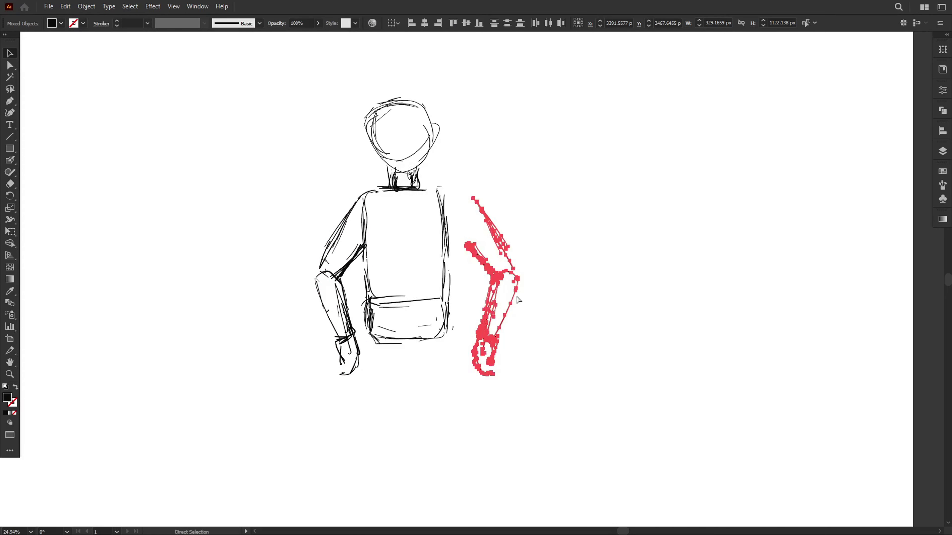
key(v)
drag(516, 298, 495, 286)
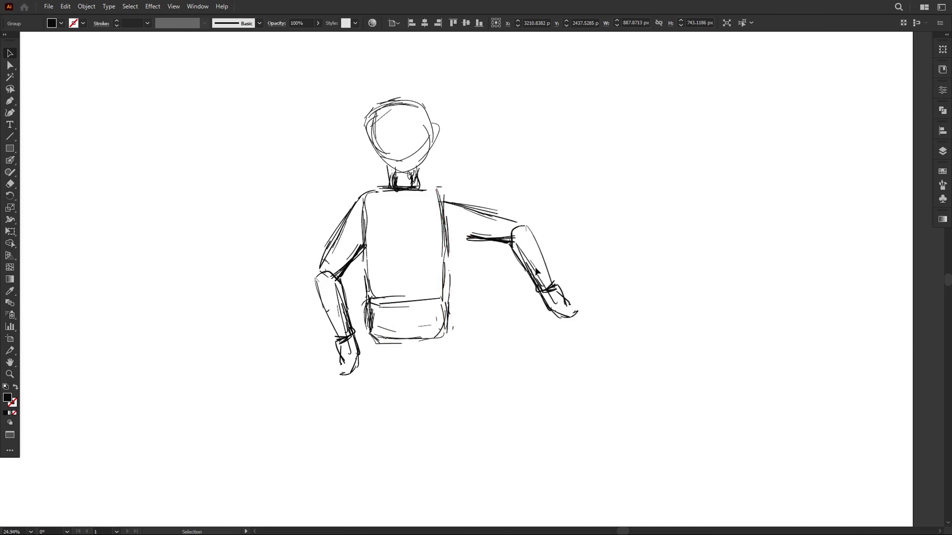
Step: Undo a trial tilt and align both arms on their vertical centres
drag(497, 367, 548, 274)
key(ctrl+z)
click(338, 274)
shift+click(496, 271)
click(466, 23)
click(564, 239)
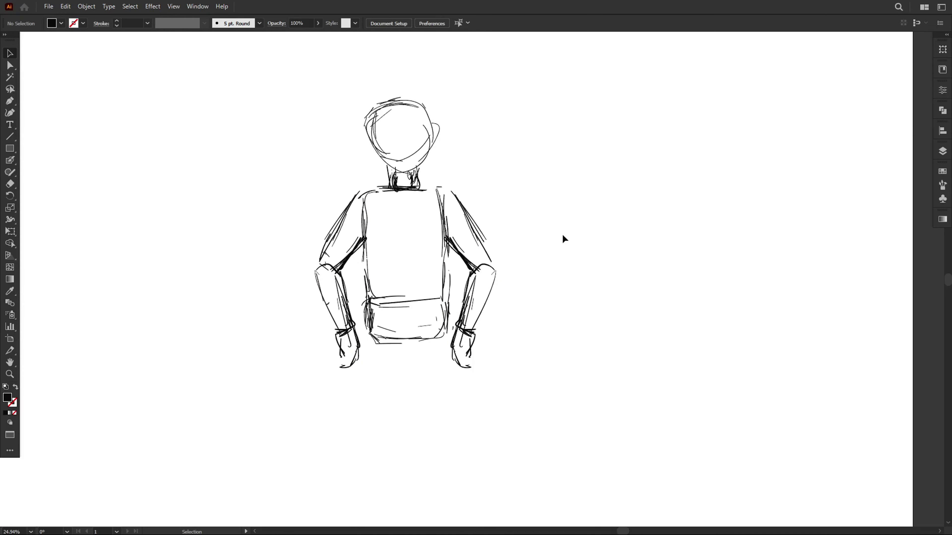
Step: Select the head group and view the Pathfinder options, then deselect
click(438, 141)
click(942, 110)
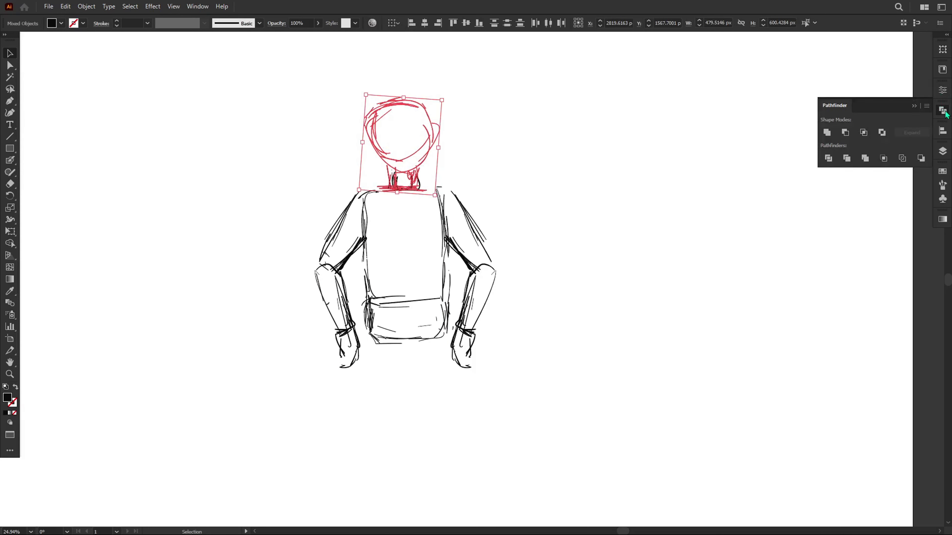
click(493, 137)
key(shift+b)
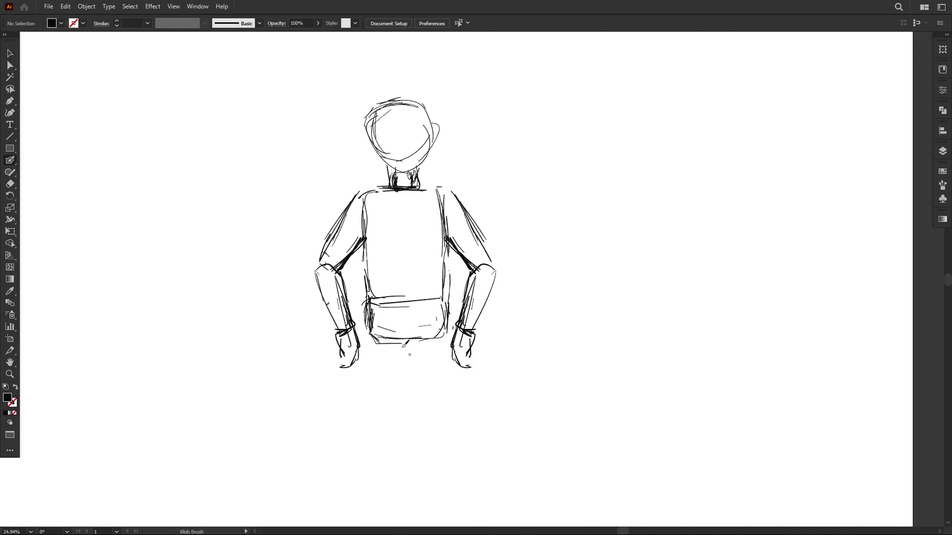
Step: Draw the upper leg lines down from the torso's hip band
drag(368, 332, 375, 388)
drag(409, 341, 410, 379)
mouse_move(419, 341)
mouse_down()
mouse_move(414, 401)
mouse_move(380, 431)
mouse_move(389, 446)
mouse_up()
drag(414, 401, 412, 440)
scroll(412, 441, down, 2)
mouse_move(378, 413)
mouse_down()
mouse_move(414, 408)
mouse_move(373, 480)
mouse_up()
drag(407, 417, 410, 492)
Step: Extend the leg down to the shin and thicken the knee line
drag(382, 426, 384, 486)
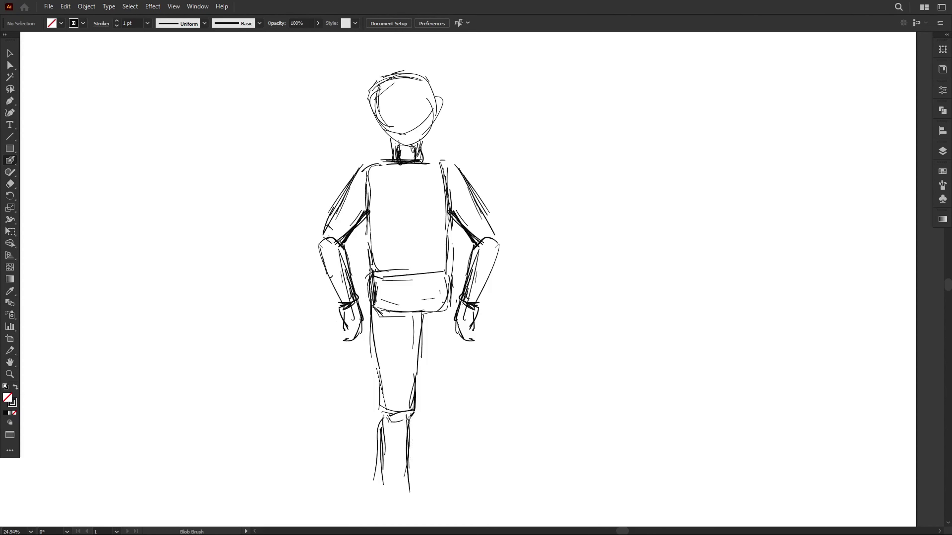
drag(408, 419, 404, 484)
drag(402, 448, 394, 496)
drag(413, 410, 412, 378)
key(a)
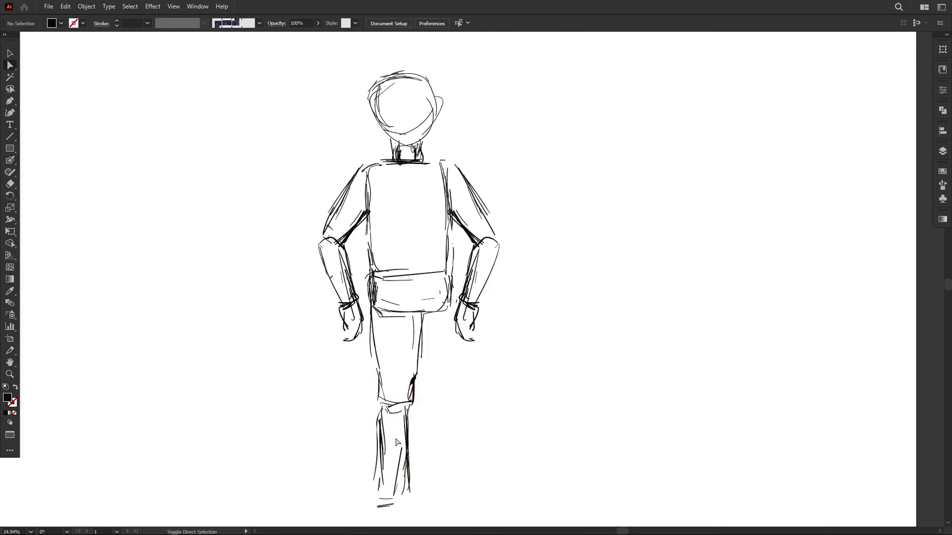
key(shift+b)
scroll(383, 465, down, 1)
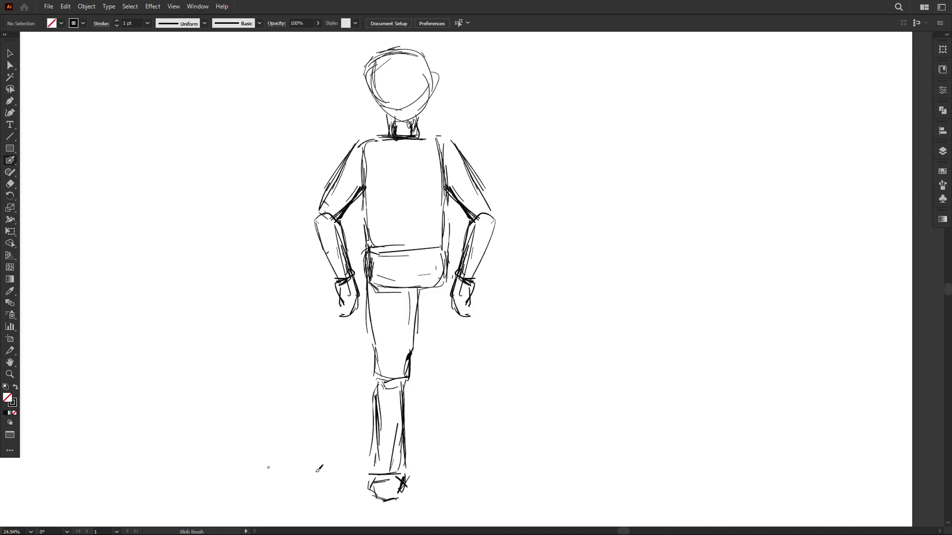
Step: Sketch the foot strokes at the bottom of the leg
mouse_move(307, 468)
mouse_down()
mouse_move(252, 490)
mouse_move(302, 499)
mouse_move(328, 486)
mouse_up()
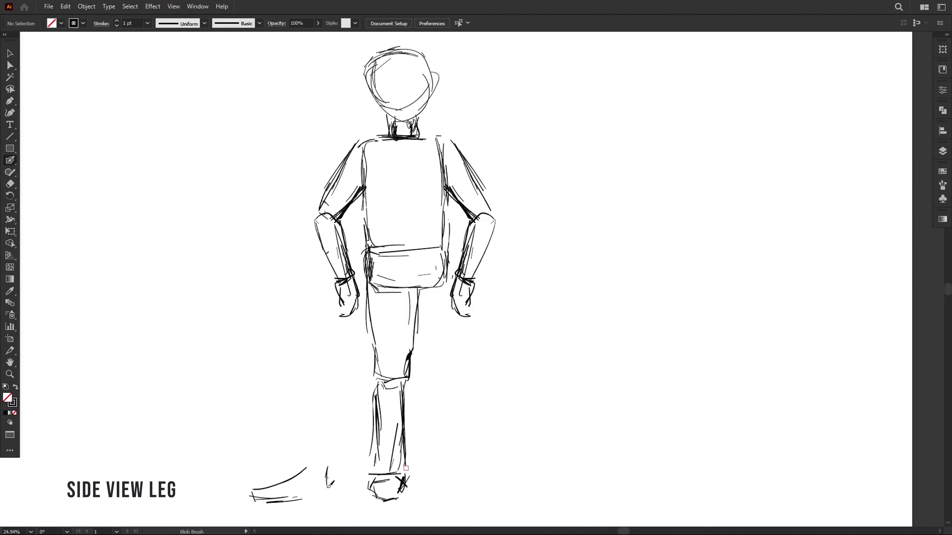
drag(310, 453, 302, 471)
mouse_move(215, 398)
mouse_down()
mouse_move(213, 448)
mouse_move(246, 446)
mouse_move(241, 402)
mouse_up()
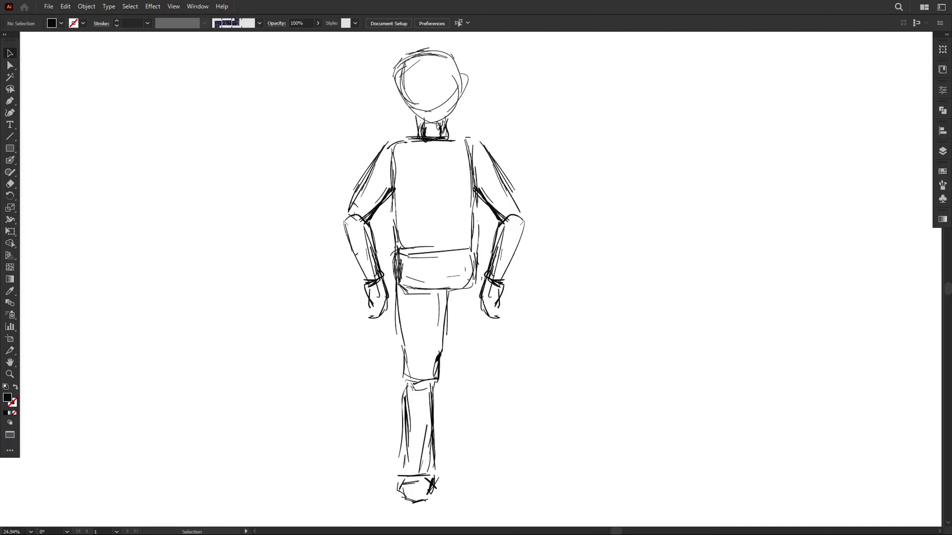
Step: Alt-drag a copy of the leg to the right and reflect it
drag(438, 380, 483, 380)
right_click(487, 201)
click(616, 371)
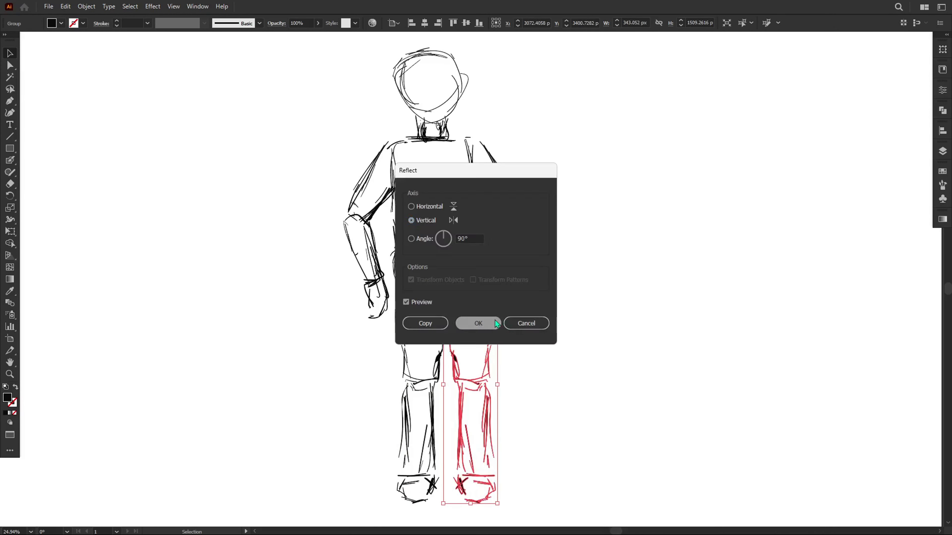
click(483, 323)
Step: Group all the figure's strokes and make three copies of the figure
key(ctrl+a)
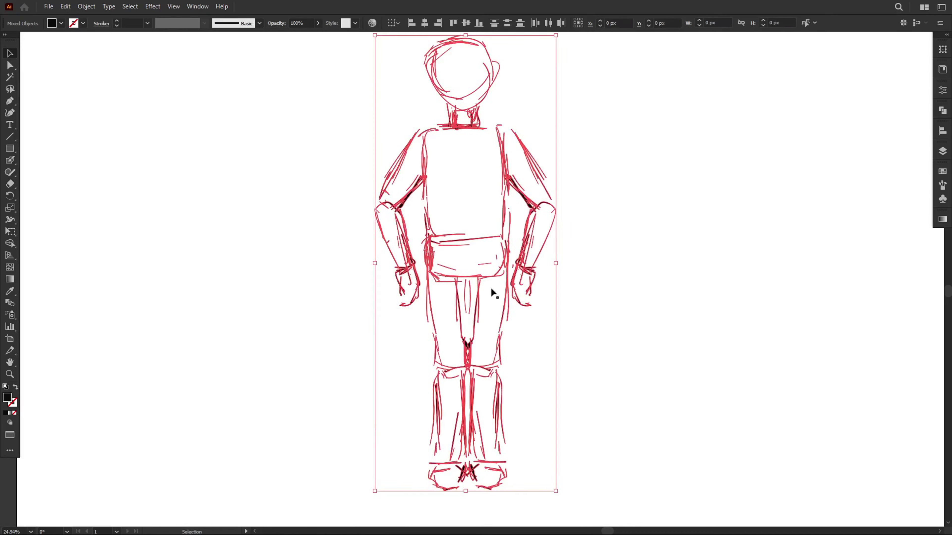
right_click(525, 235)
click(551, 313)
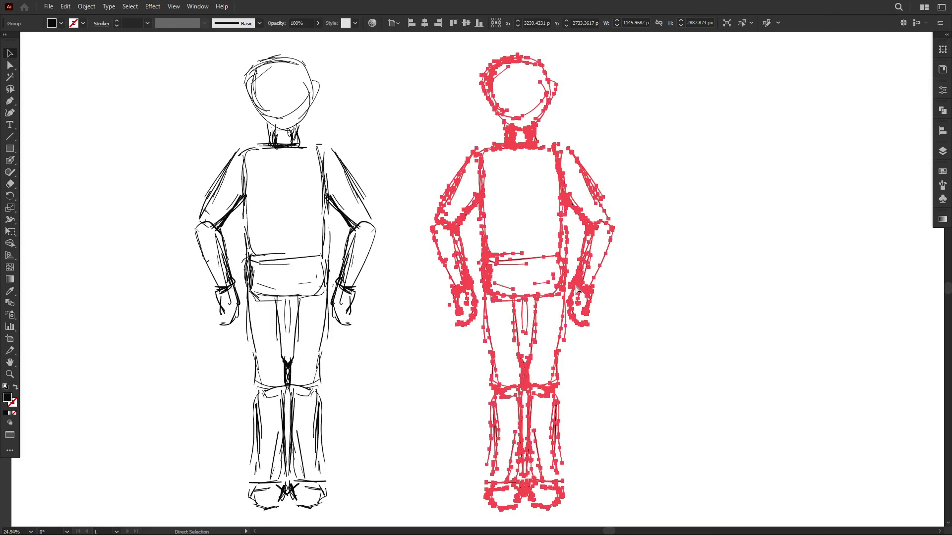
key(ctrl+a)
drag(852, 54, 705, 153)
key(ctrl+shift+a)
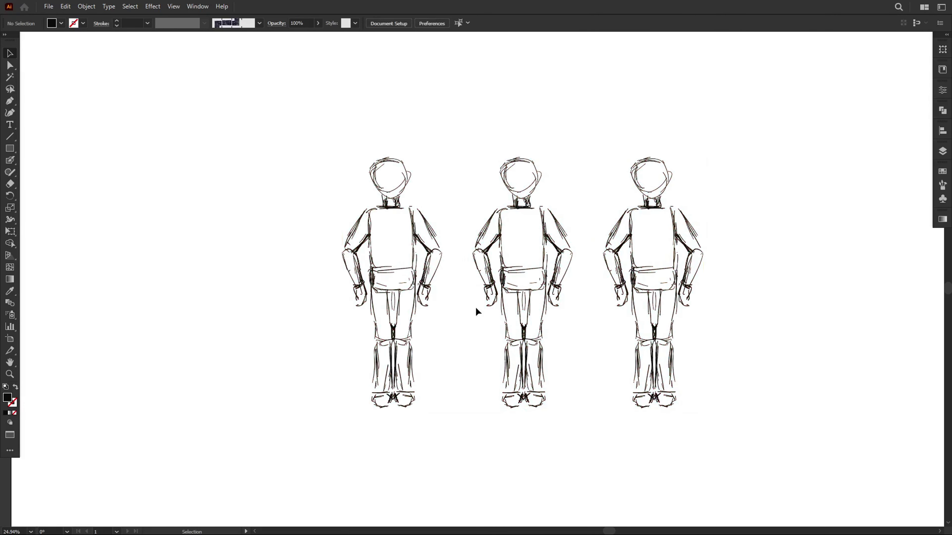
Step: Spread the outer figures apart and distribute all three evenly
drag(390, 300, 280, 300)
drag(641, 287, 748, 287)
drag(276, 121, 730, 210)
click(495, 22)
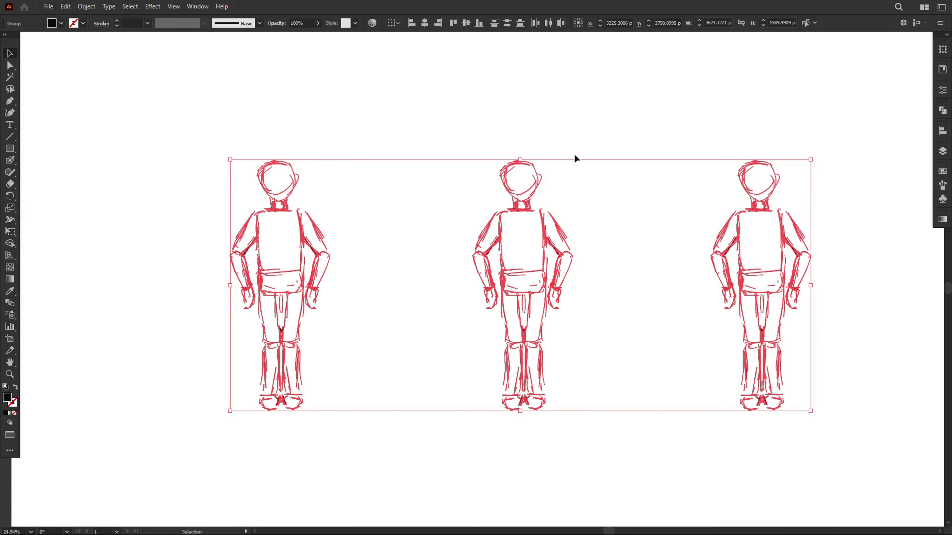
click(578, 156)
Step: Zoom in on the left figure
key(z)
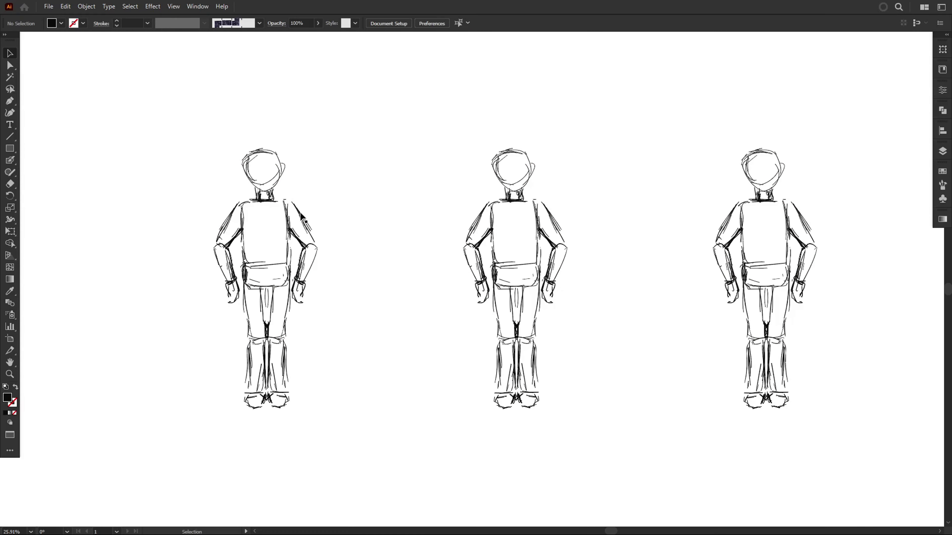
drag(241, 289, 399, 241)
key(shift+b)
scroll(418, 196, up, 2)
Step: Draw a centre line and horizontal construction lines on the left head, plus ruler guides across it
scroll(557, 222, left, 3)
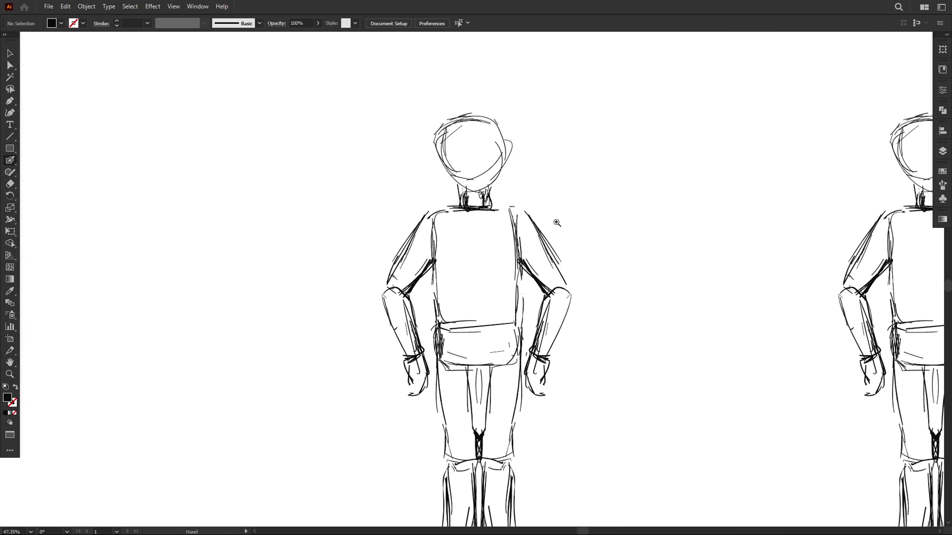
scroll(583, 190, up, 2)
drag(492, 112, 493, 187)
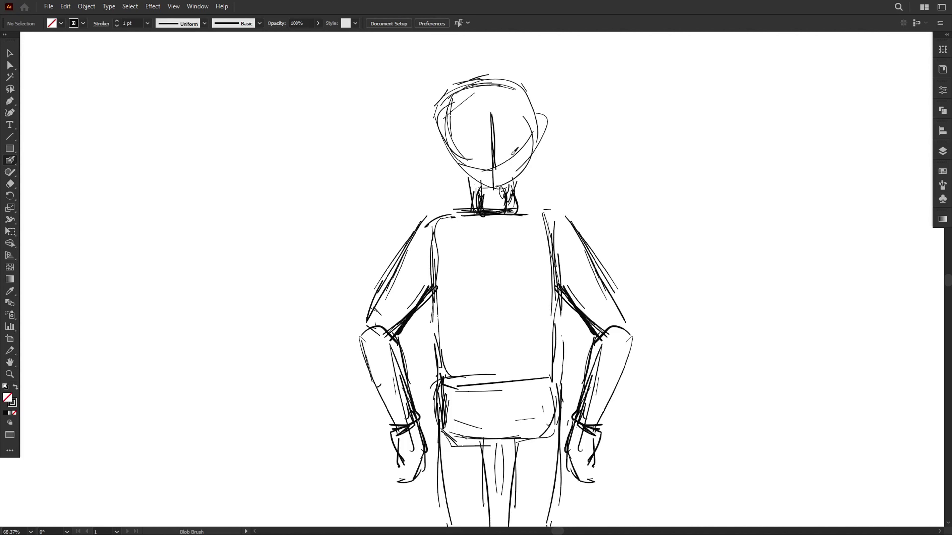
drag(458, 136, 518, 141)
key(ctrl+r)
drag(592, 39, 543, 137)
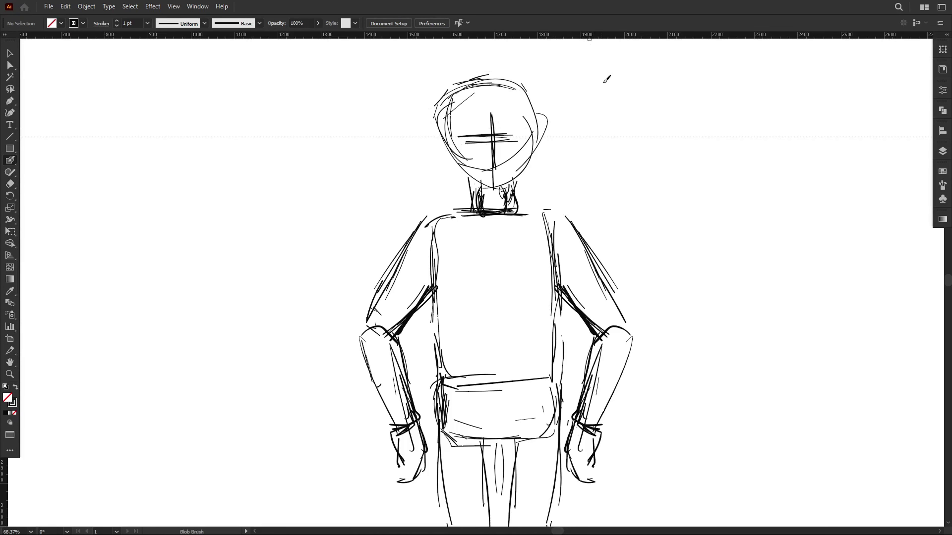
drag(580, 36, 563, 168)
drag(5, 486, 492, 371)
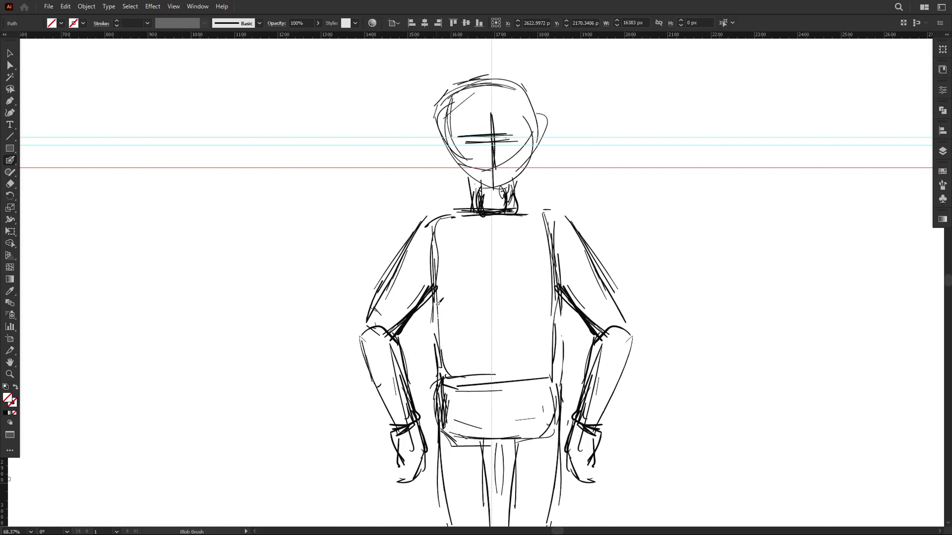
Step: Select the strokes around the head, then hide the guides and rulers
key(v)
scroll(524, 123, up, 3)
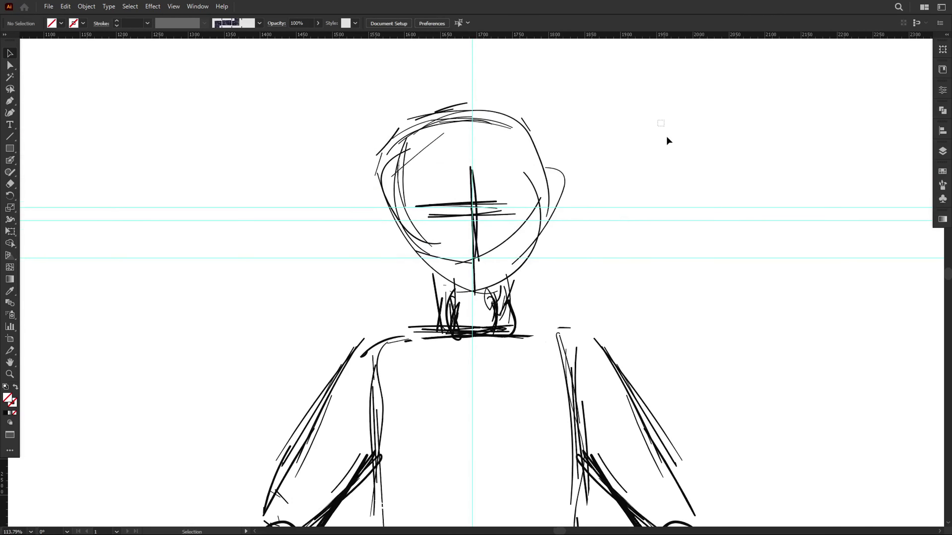
click(473, 78)
drag(656, 157, 704, 283)
key(ctrl+semicolon)
key(ctrl+r)
scroll(565, 215, down, 2)
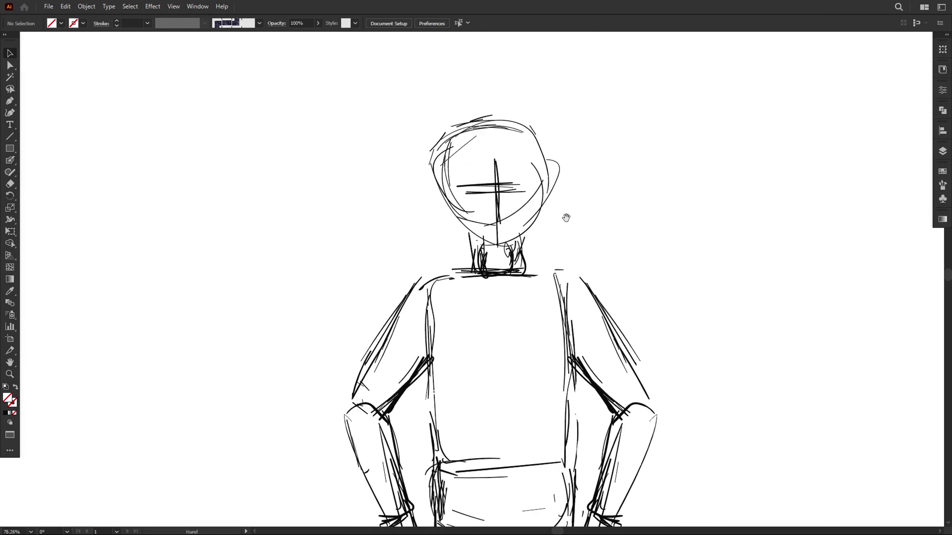
Step: Erase stray eye, hair and neck strokes and redraw the head outline
key(shift+e)
mouse_move(525, 189)
mouse_down()
mouse_move(478, 192)
mouse_move(429, 156)
mouse_move(446, 128)
mouse_up()
drag(554, 148, 552, 195)
drag(444, 131, 424, 191)
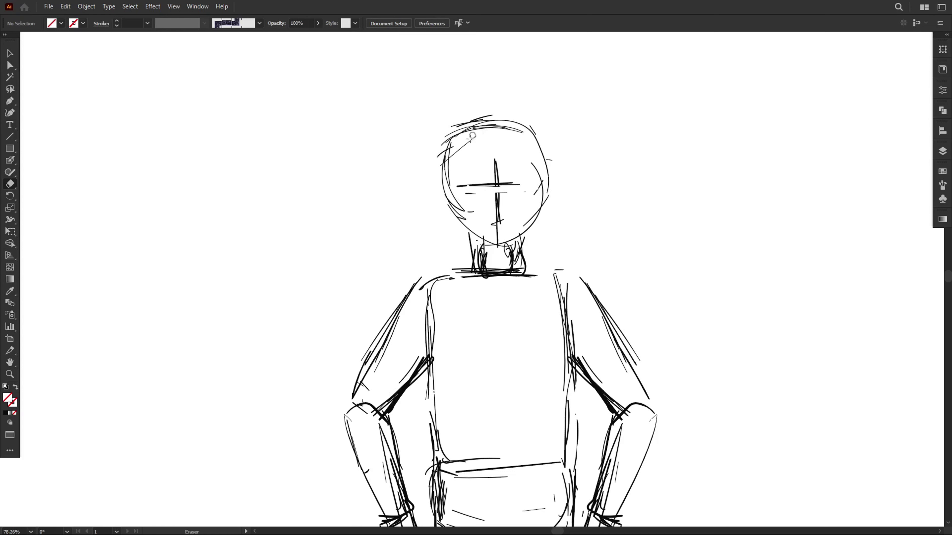
mouse_move(473, 136)
mouse_down()
mouse_move(450, 165)
mouse_move(457, 173)
mouse_up()
key(shift+b)
mouse_move(528, 123)
mouse_down()
mouse_move(543, 133)
mouse_move(543, 203)
mouse_up()
key(shift+e)
drag(469, 232, 482, 267)
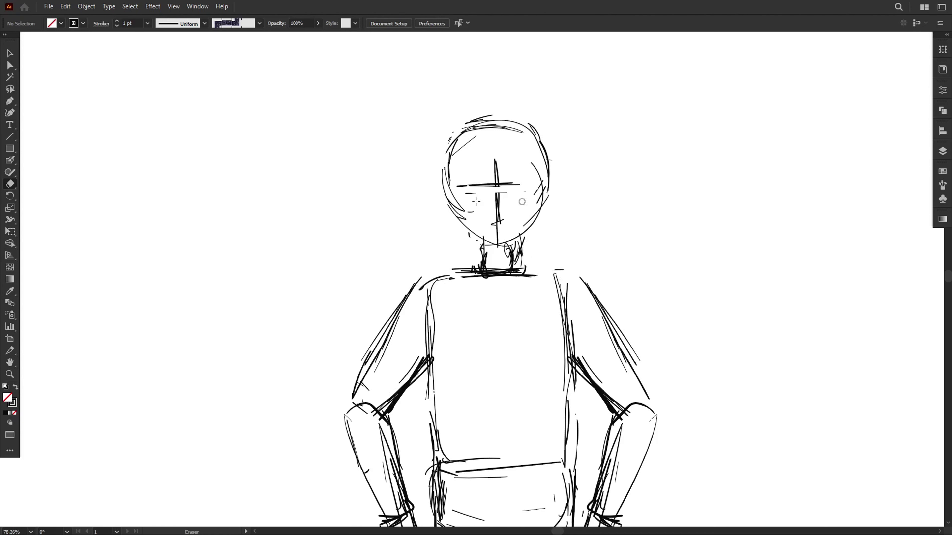
Step: Add horizontal face lines and trace both sides of the jaw down to the chin
key(shift+b)
mouse_move(473, 198)
mouse_down()
mouse_move(526, 197)
mouse_move(487, 190)
mouse_up()
drag(480, 183, 517, 180)
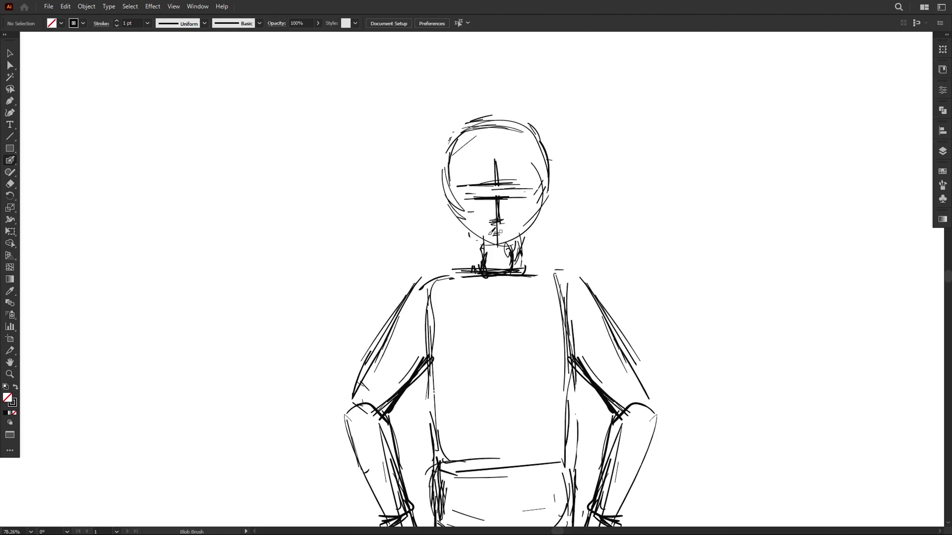
drag(462, 211, 500, 248)
drag(549, 194, 515, 245)
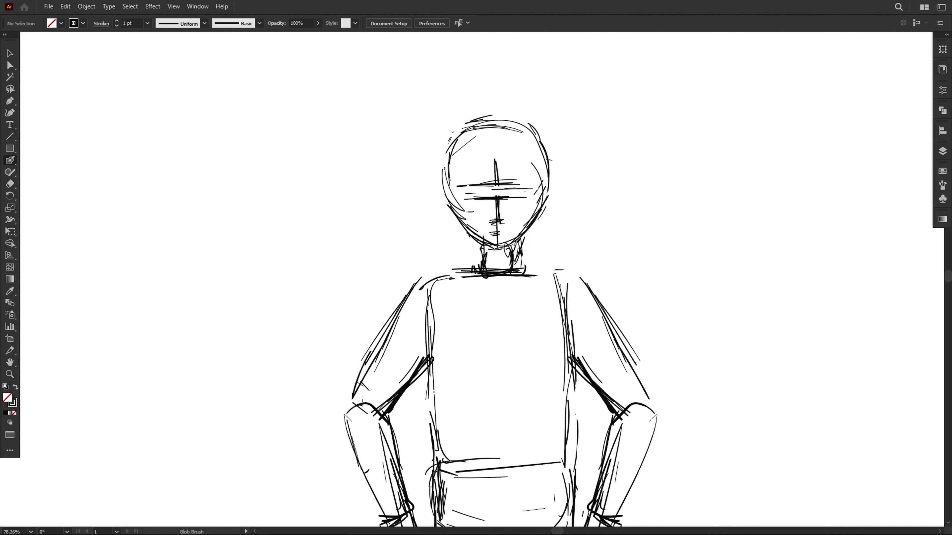
drag(450, 183, 447, 149)
Step: Sketch hair strokes across the forehead and down both sides of the head and face
mouse_move(516, 142)
mouse_down()
mouse_move(455, 196)
mouse_move(527, 137)
mouse_up()
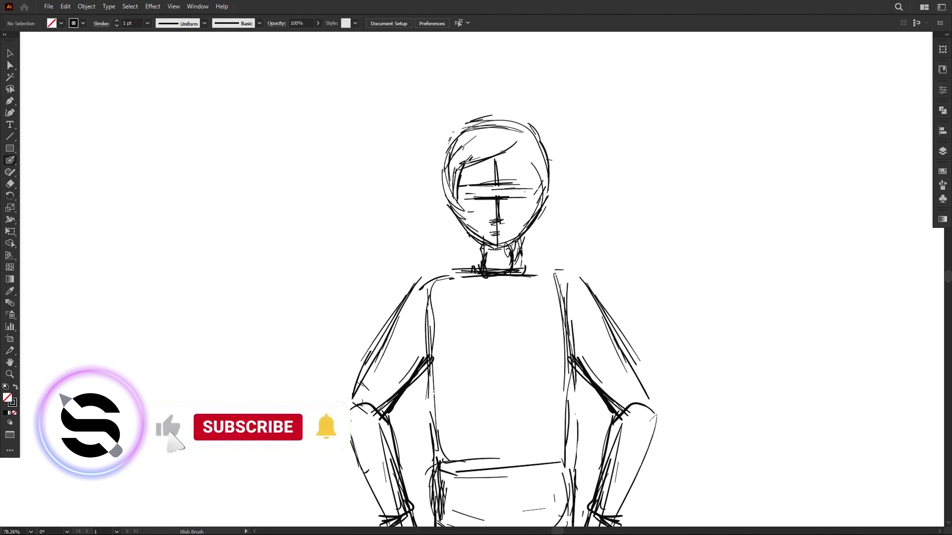
drag(472, 173, 500, 158)
drag(519, 148, 541, 206)
drag(460, 171, 449, 188)
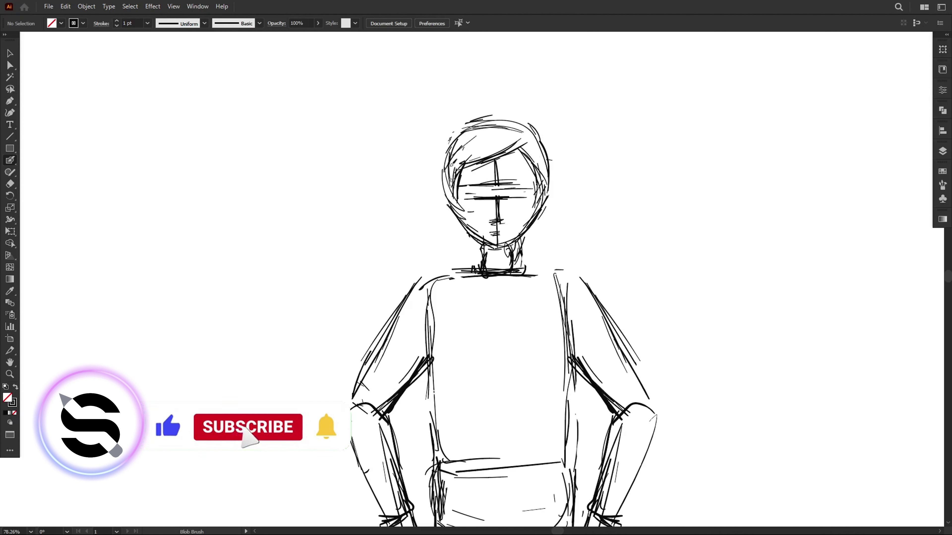
mouse_move(469, 122)
mouse_down()
mouse_move(444, 173)
mouse_move(455, 231)
mouse_up()
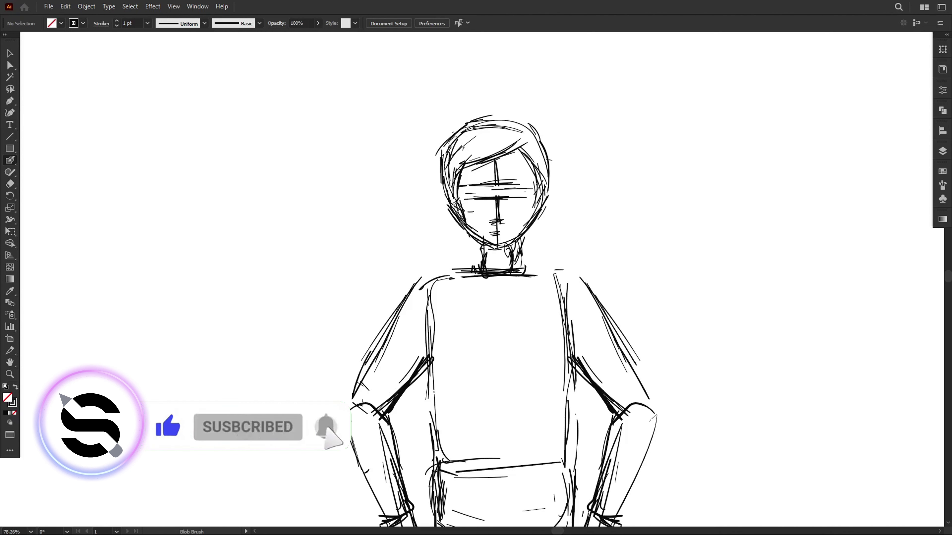
drag(463, 197, 444, 219)
key(shift+e)
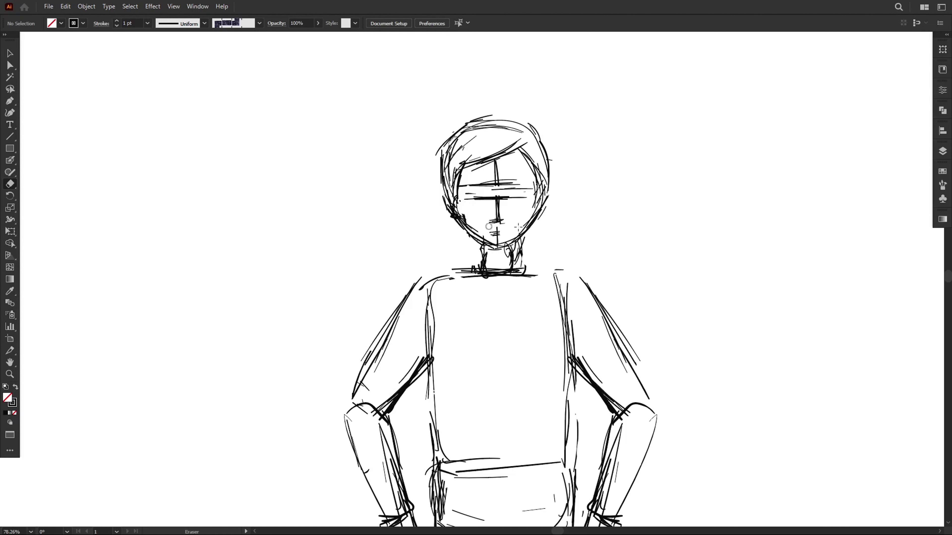
key(shift+b)
Step: Hatch the area below the collar and add strokes on the torso and left upper arm
scroll(522, 240, down, 1)
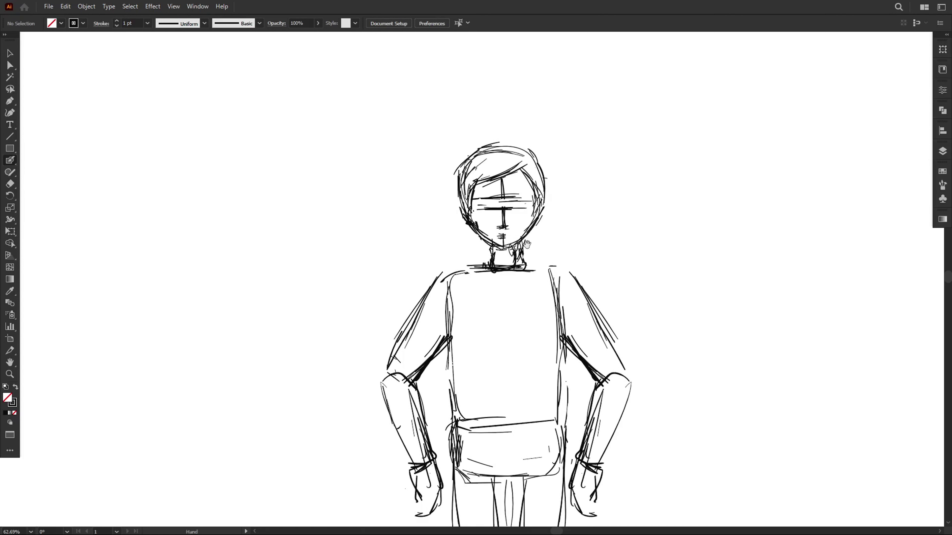
scroll(448, 202, down, 1)
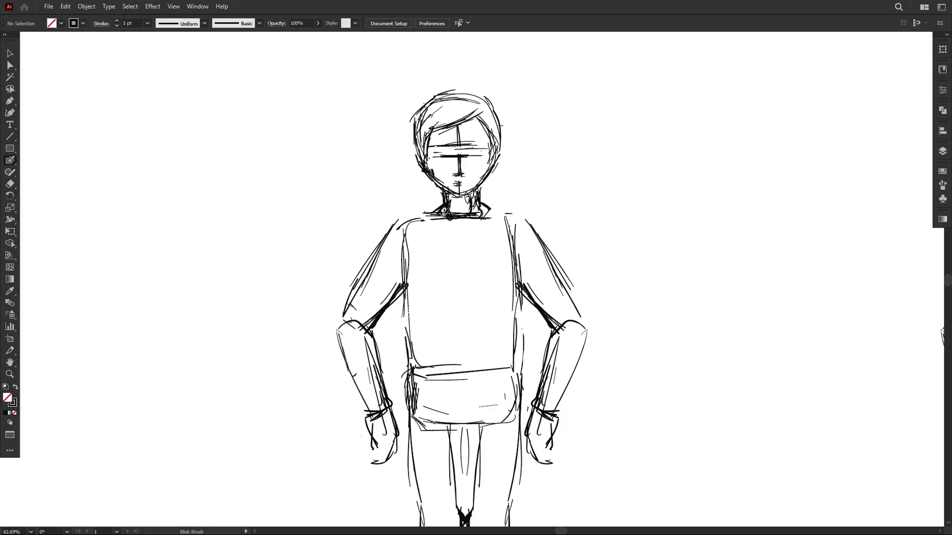
drag(445, 214, 459, 312)
key(shift+e)
key(shift+b)
drag(390, 302, 357, 281)
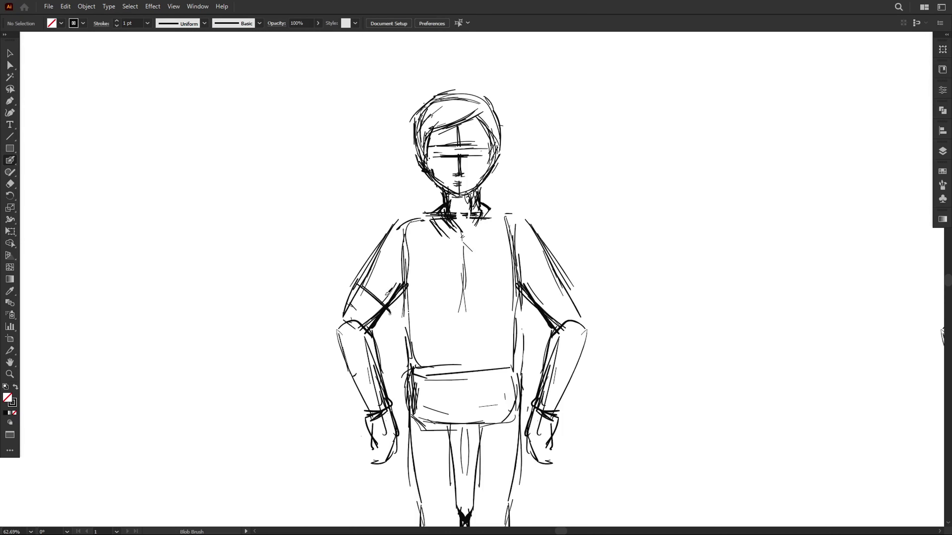
scroll(468, 285, down, 2)
mouse_move(637, 263)
mouse_down()
mouse_move(443, 261)
mouse_move(265, 244)
mouse_up()
scroll(443, 261, down, 2)
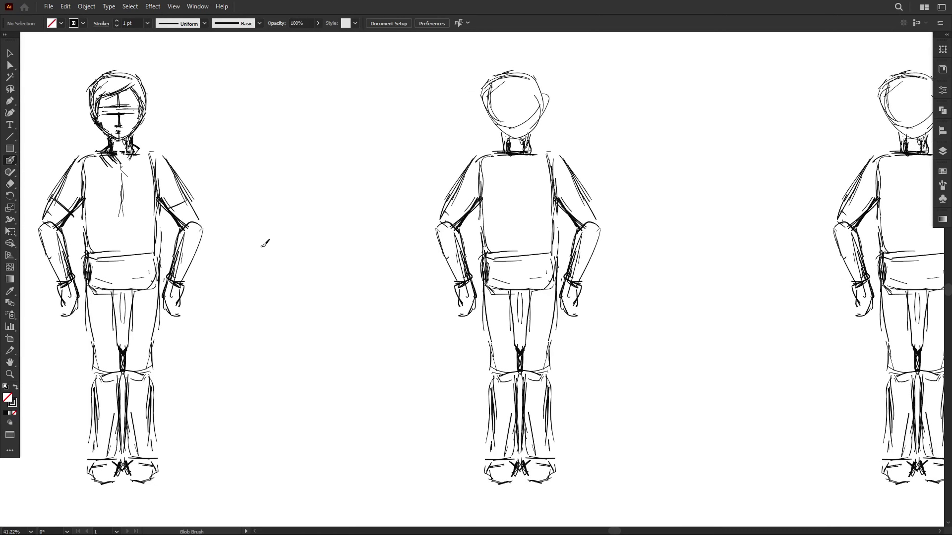
Step: Fade the middle figure by lowering its opacity, then deselect it
key(v)
drag(406, 71, 623, 495)
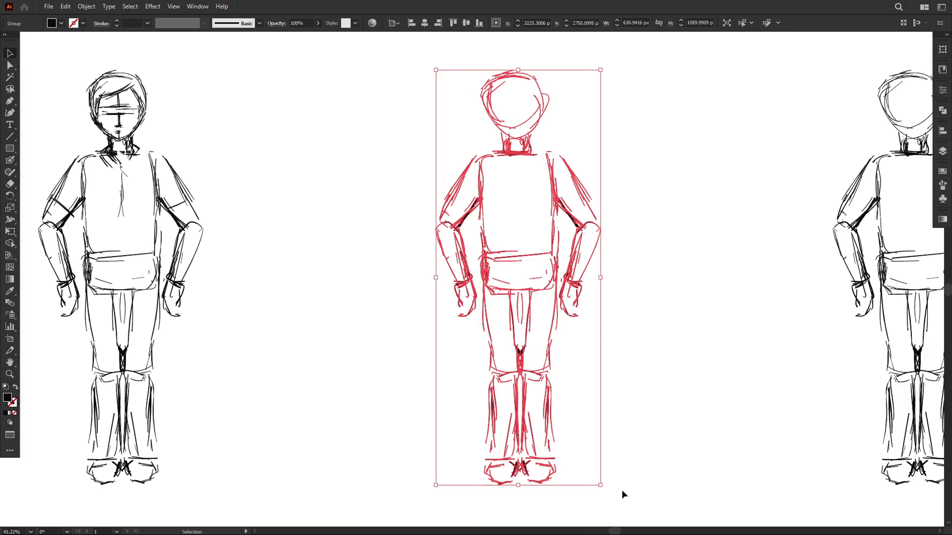
drag(316, 35, 289, 35)
click(415, 164)
key(shift+b)
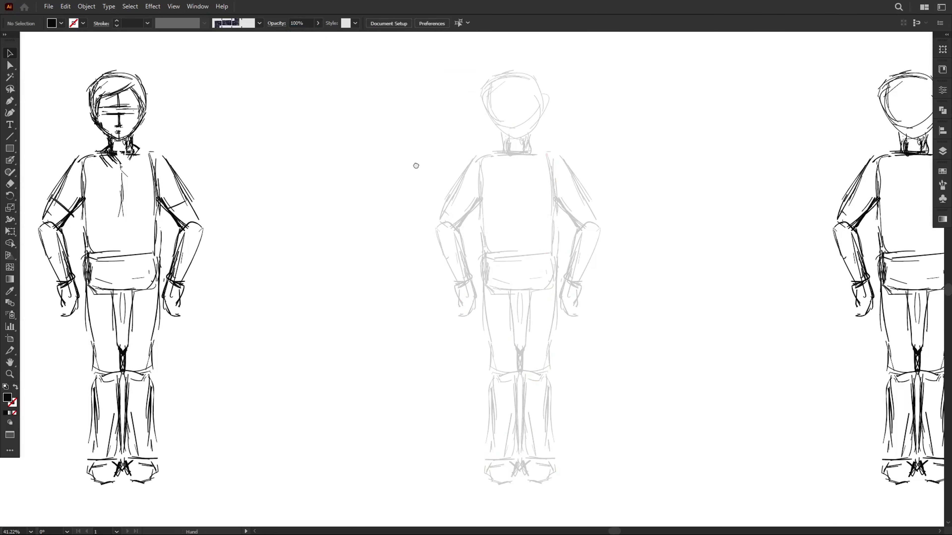
Step: Sketch a brow curve, hair lines, right cheek strokes and the left jaw on the head
scroll(533, 213, up, 5)
mouse_move(419, 203)
mouse_down()
mouse_move(384, 205)
mouse_move(435, 263)
mouse_up()
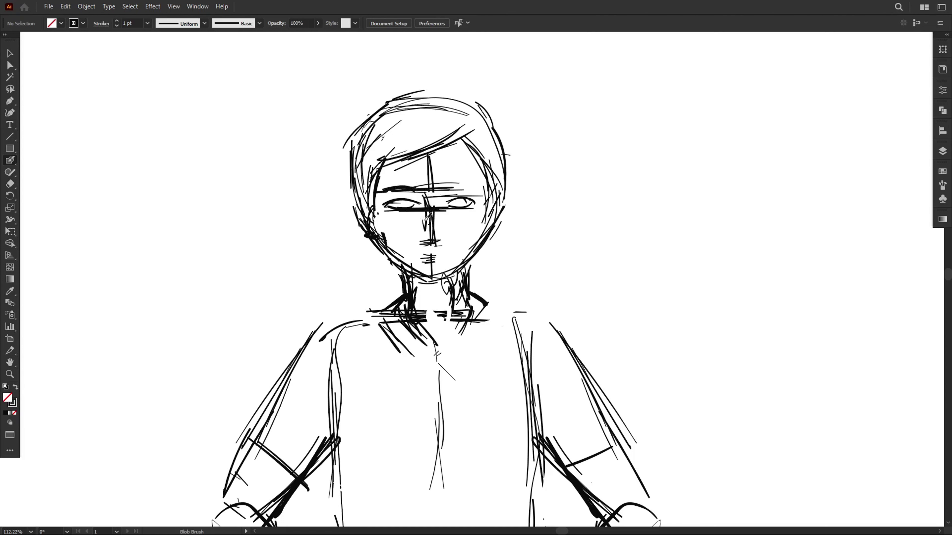
scroll(388, 200, down, 3)
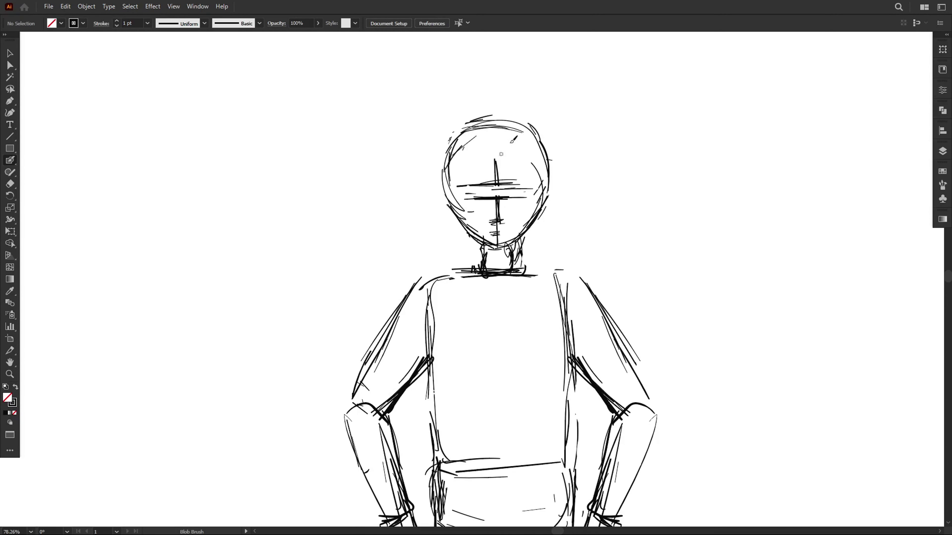
mouse_move(516, 141)
mouse_down()
mouse_move(459, 170)
mouse_move(458, 199)
mouse_up()
mouse_move(522, 141)
mouse_down()
mouse_move(465, 165)
mouse_move(470, 173)
mouse_up()
drag(518, 147, 542, 195)
drag(540, 164, 529, 204)
mouse_move(467, 124)
mouse_down()
mouse_move(435, 155)
mouse_move(441, 184)
mouse_up()
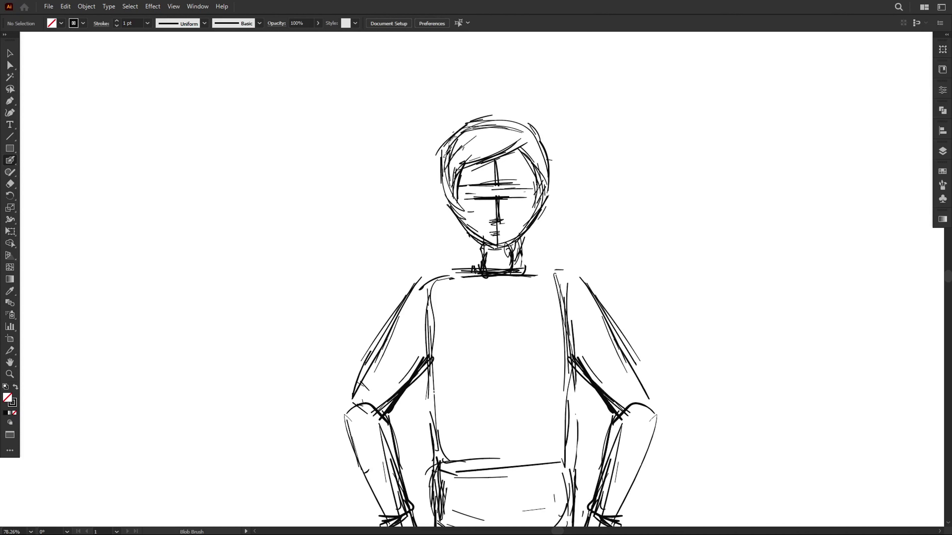
mouse_move(448, 150)
mouse_down()
mouse_move(448, 208)
mouse_move(473, 231)
mouse_up()
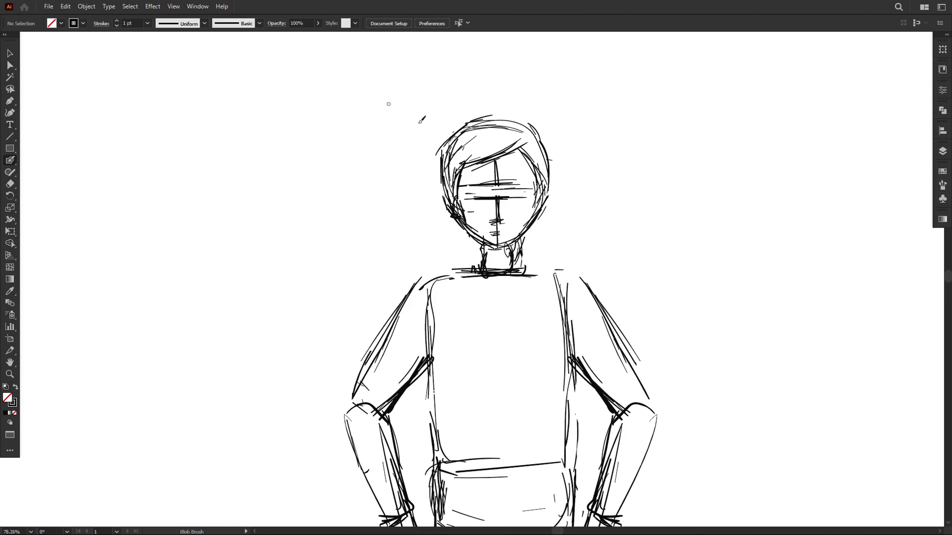
Step: Add strokes along the neckline and two lines down the torso centre
key(shift+e)
key(shift+b)
alt+scroll(522, 263, down, 2)
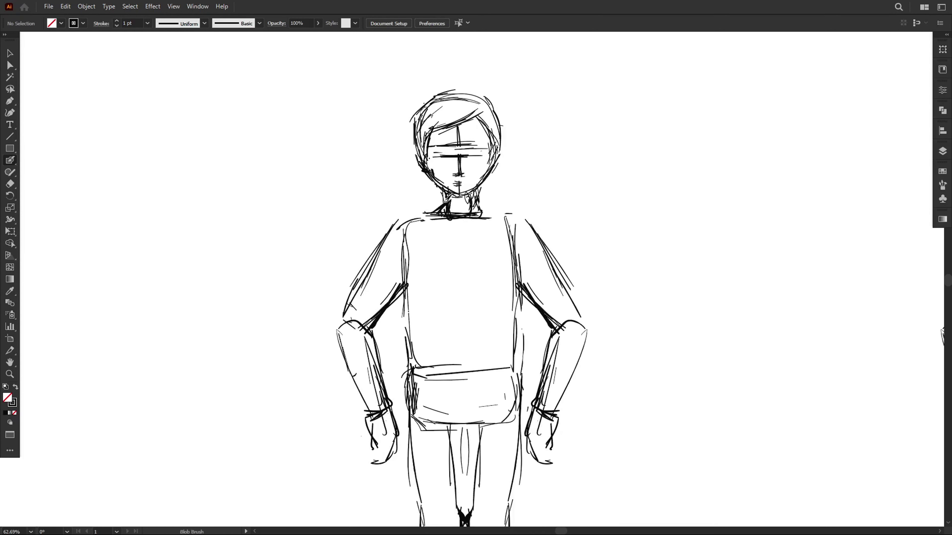
drag(444, 214, 457, 232)
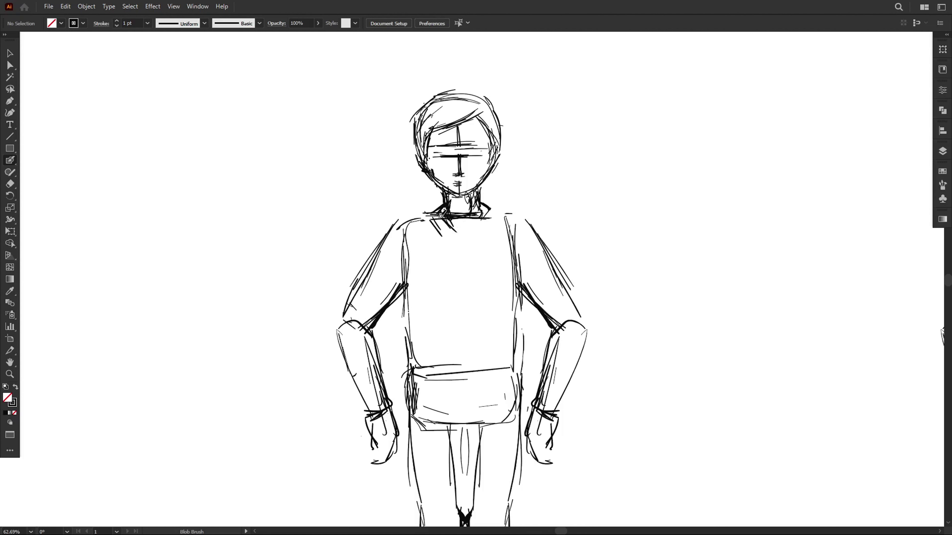
key(shift+e)
key(shift+b)
drag(463, 246, 466, 312)
drag(461, 273, 458, 312)
Step: Select the middle figure group and bring up its opacity setting
scroll(390, 311, down, 3)
scroll(463, 245, up, 2)
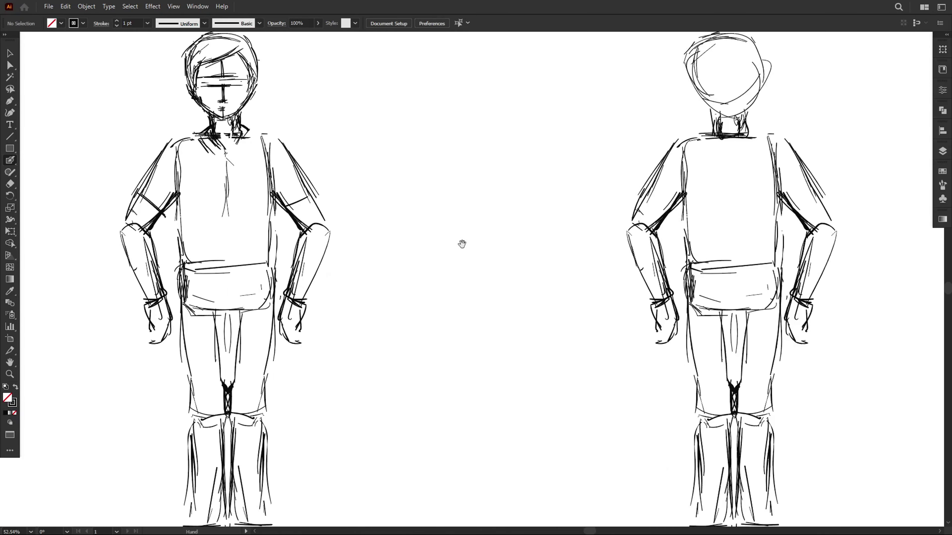
scroll(384, 296, down, 3)
scroll(262, 247, up, 1)
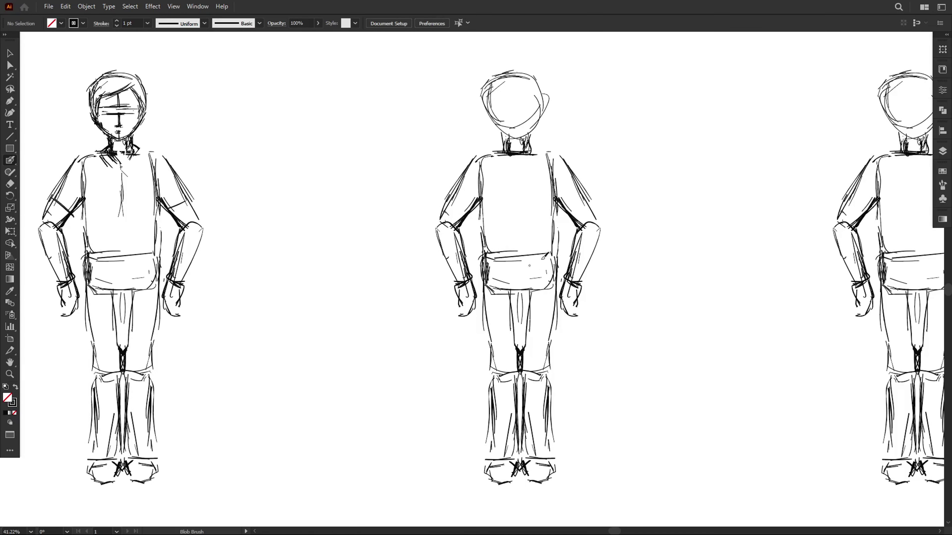
key(v)
drag(406, 73, 624, 495)
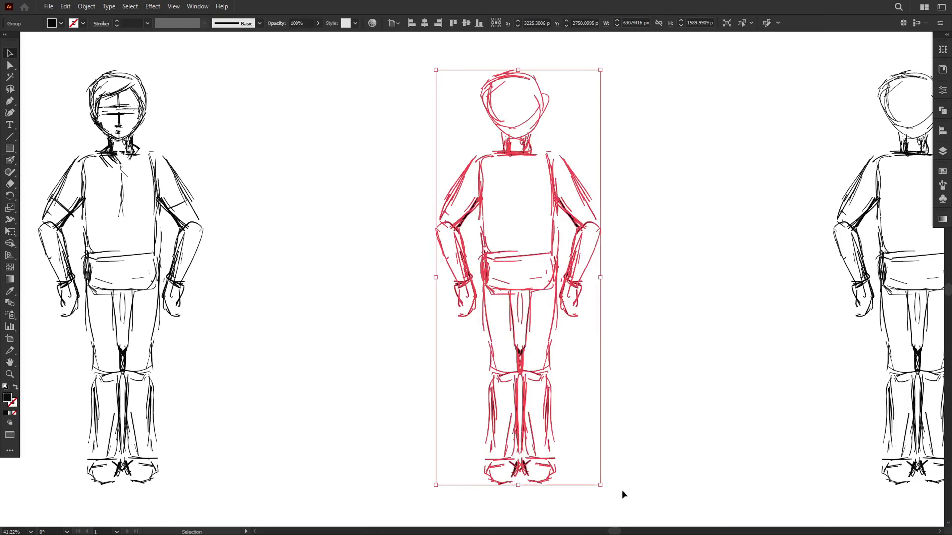
click(318, 23)
Step: Fade the middle figure to low opacity and sketch torso and belt lines over it
click(275, 37)
click(286, 147)
scroll(287, 148, up, 5)
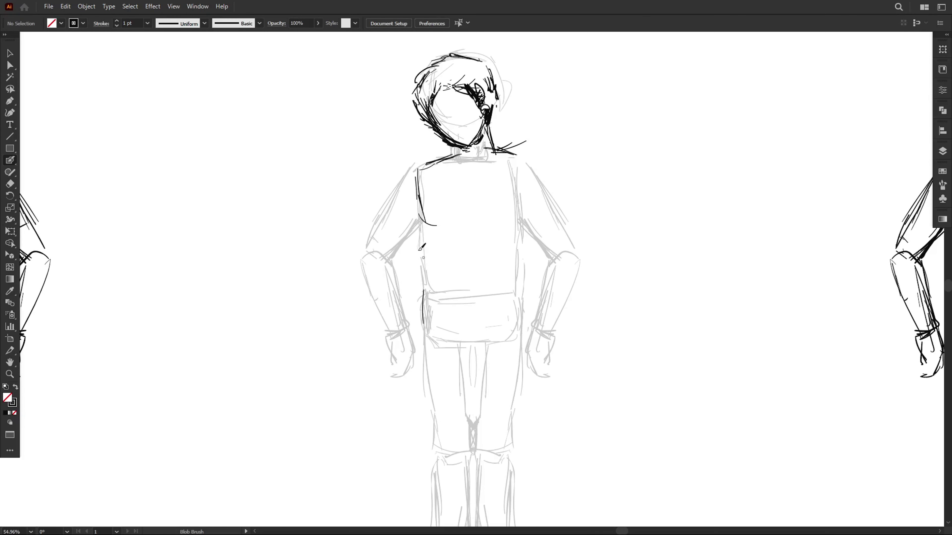
drag(422, 264, 424, 295)
mouse_move(432, 292)
mouse_down()
mouse_move(504, 286)
mouse_move(494, 298)
mouse_move(512, 288)
mouse_up()
drag(429, 308, 436, 413)
Step: Draw the skirt below the belt, thicken the belt's top edge and outline the torso sides
mouse_move(427, 304)
mouse_down()
mouse_move(420, 342)
mouse_move(476, 344)
mouse_up()
drag(468, 303, 531, 336)
drag(510, 294, 531, 336)
drag(432, 288, 426, 302)
drag(516, 284, 483, 299)
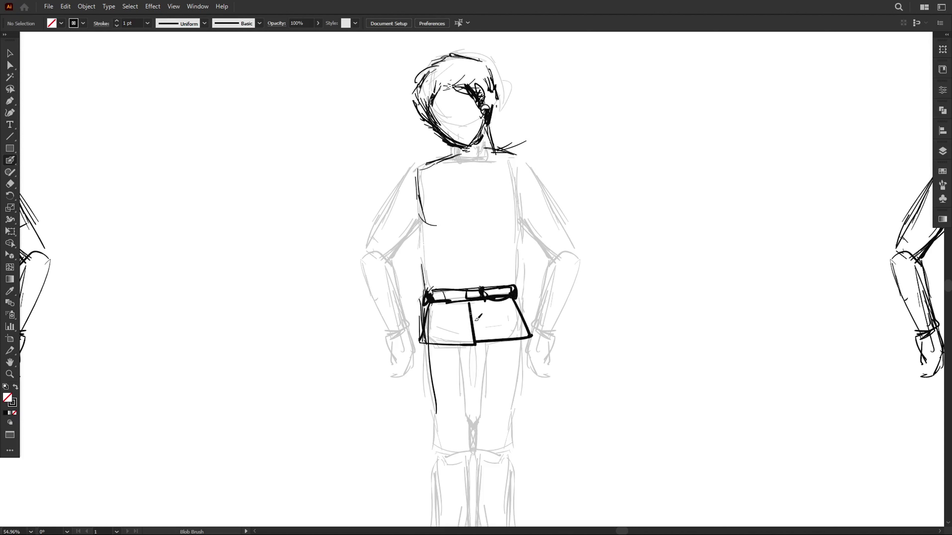
drag(421, 230, 443, 290)
drag(523, 224, 497, 285)
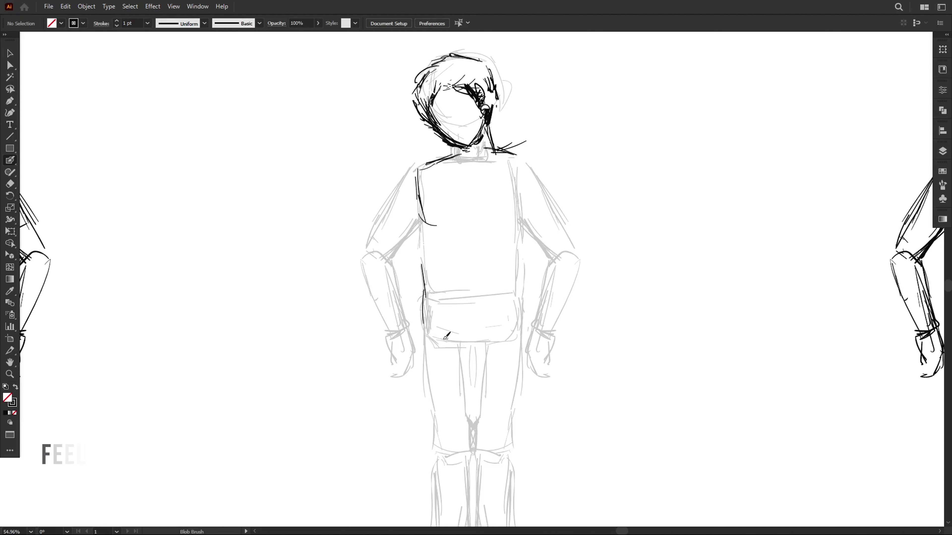
Step: Circle the hip, knee, shoulder, elbow and wrist joints and draw a double spine line
drag(427, 319, 500, 331)
drag(431, 442, 502, 456)
mouse_move(467, 173)
mouse_down()
mouse_move(482, 180)
mouse_move(427, 176)
mouse_up()
drag(378, 246, 386, 251)
drag(388, 324, 402, 328)
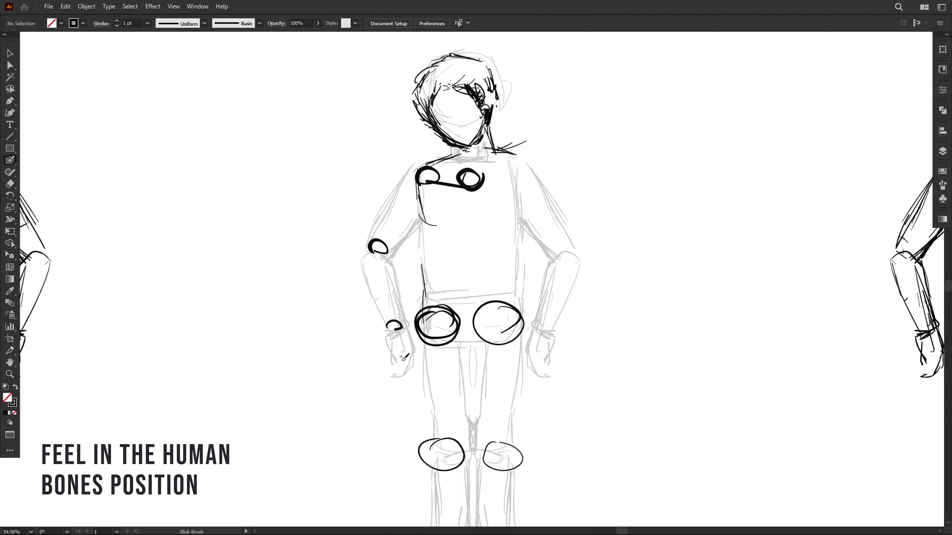
drag(468, 190, 472, 290)
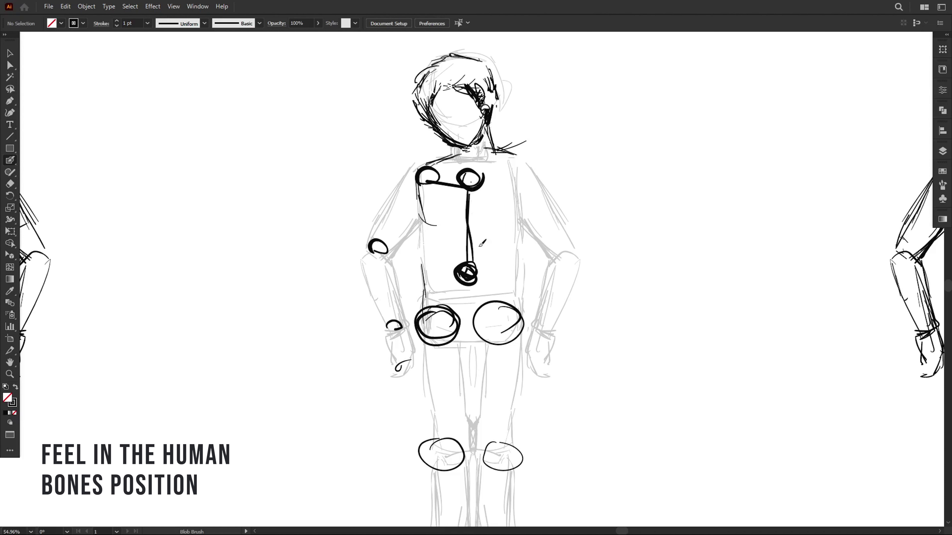
drag(469, 191, 478, 278)
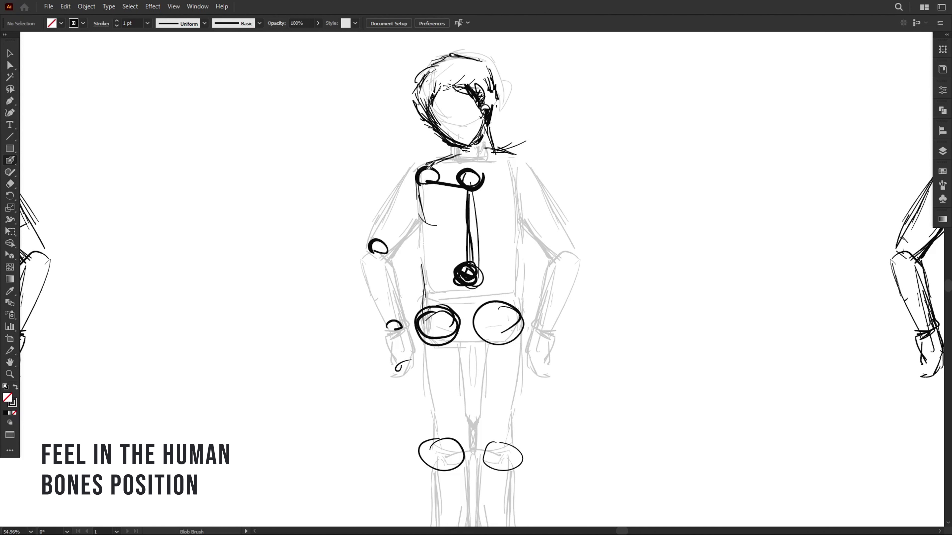
Step: Retrace the shoulder and hip circles bolder and draw both leg lines and the left arm bones
drag(427, 167, 414, 183)
drag(469, 172, 482, 187)
drag(431, 306, 420, 334)
drag(495, 302, 517, 330)
drag(433, 346, 448, 439)
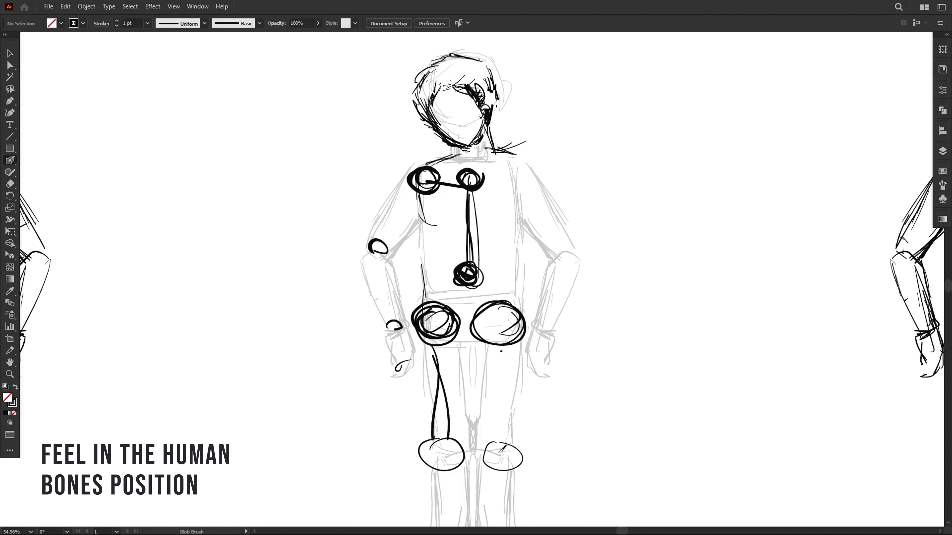
drag(501, 451, 502, 351)
mouse_move(464, 279)
mouse_down()
mouse_move(433, 321)
mouse_move(508, 315)
mouse_up()
mouse_move(414, 186)
mouse_down()
mouse_move(371, 244)
mouse_move(401, 327)
mouse_up()
drag(399, 336, 401, 380)
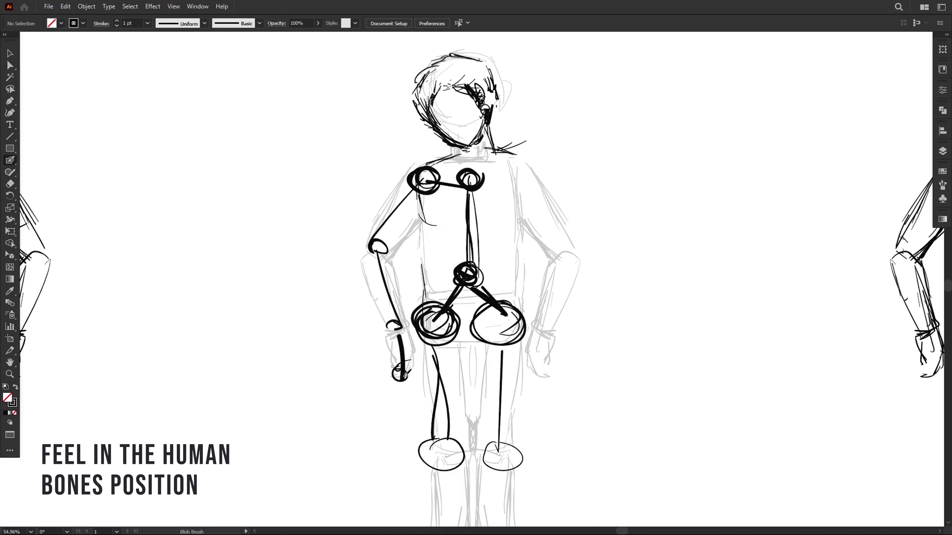
Step: Mirror the head and hair strokes with Transform > Reflect and shift them slightly right
key(v)
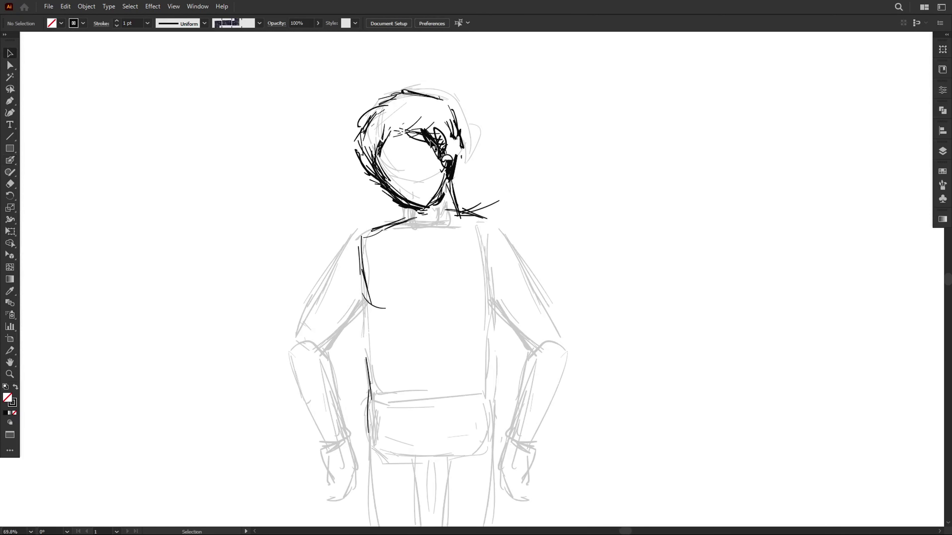
drag(316, 84, 397, 179)
right_click(397, 179)
click(543, 314)
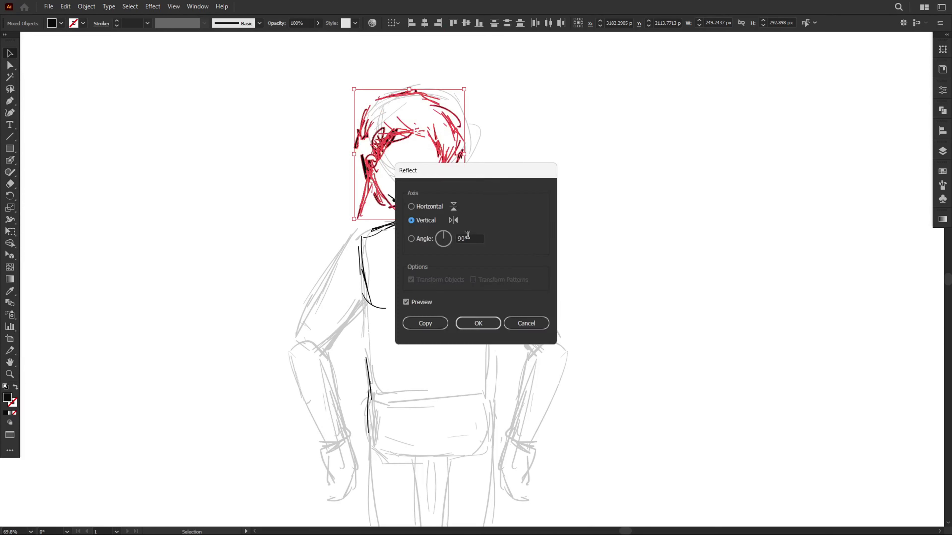
key(Return)
drag(467, 172, 489, 172)
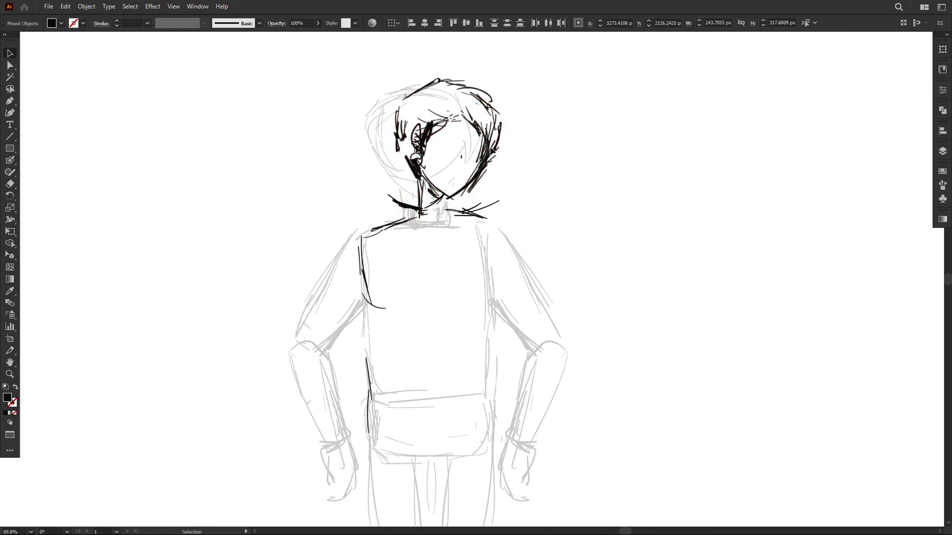
click(548, 109)
Step: Erase the old neck strokes and redraw loops around the ear and the left neck
key(shift+e)
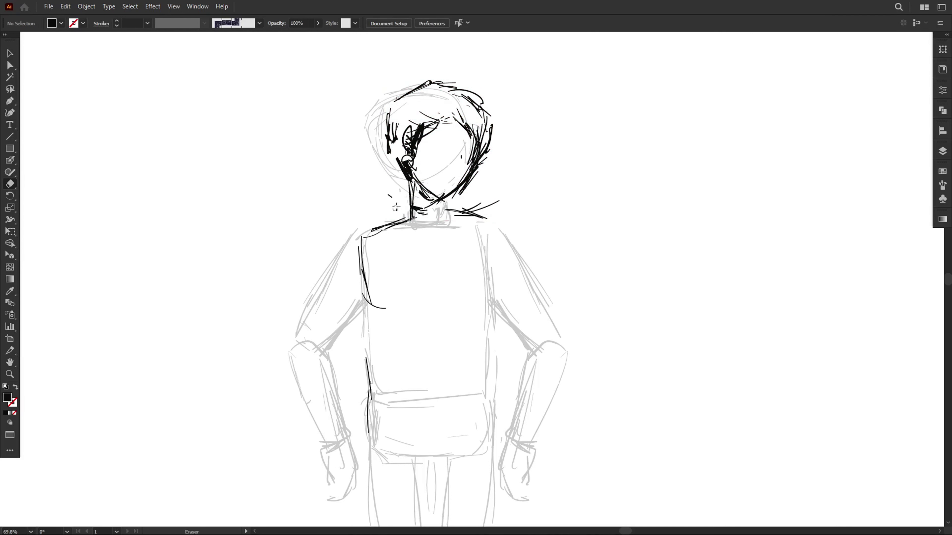
drag(396, 207, 412, 221)
key(shift+b)
mouse_move(396, 176)
mouse_down()
mouse_move(410, 149)
mouse_move(401, 153)
mouse_up()
drag(407, 174, 393, 210)
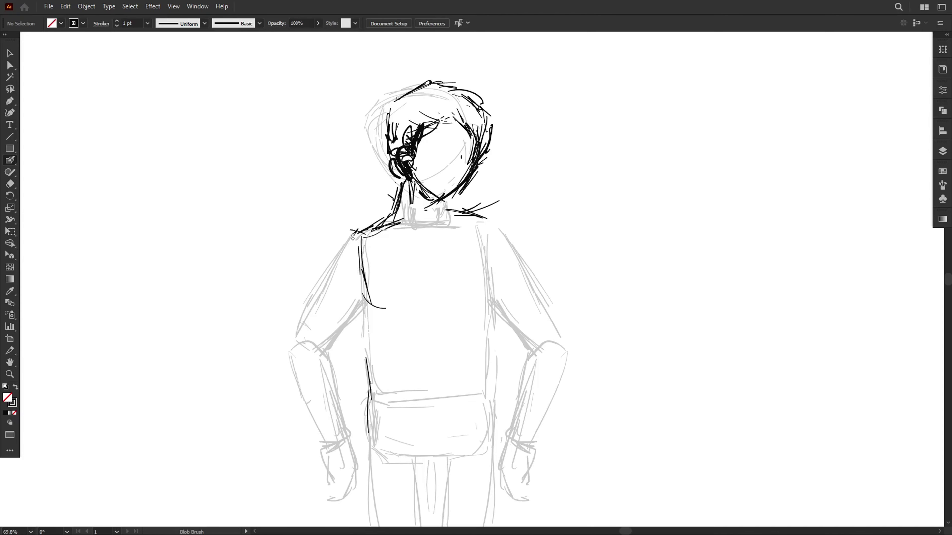
Step: Add strokes along the torso's left side
drag(380, 273, 372, 303)
drag(372, 308, 361, 318)
drag(359, 315, 385, 365)
drag(364, 323, 377, 348)
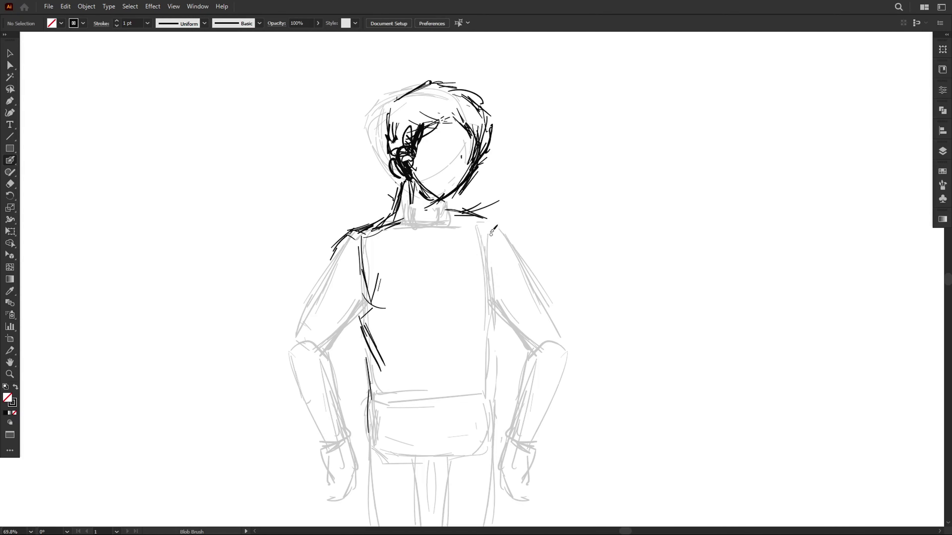
scroll(569, 289, down, 3)
scroll(570, 289, up, 2)
key(shift+x)
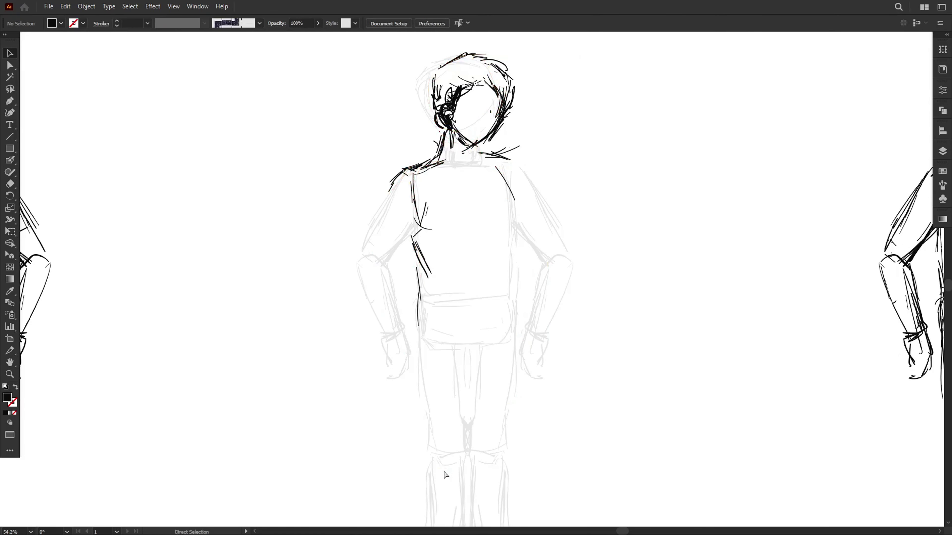
scroll(521, 286, up, 1)
Step: With the Blob Brush, add bold strokes along the torso edges and waist
key(shift+b)
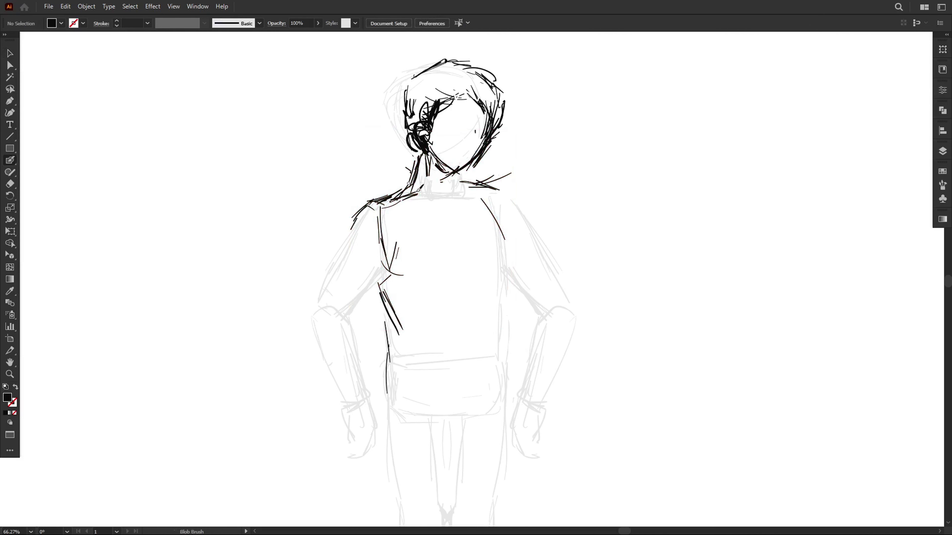
mouse_move(500, 207)
mouse_down()
mouse_move(509, 243)
mouse_move(492, 302)
mouse_up()
drag(506, 285, 494, 341)
drag(379, 291, 420, 361)
drag(406, 363, 457, 363)
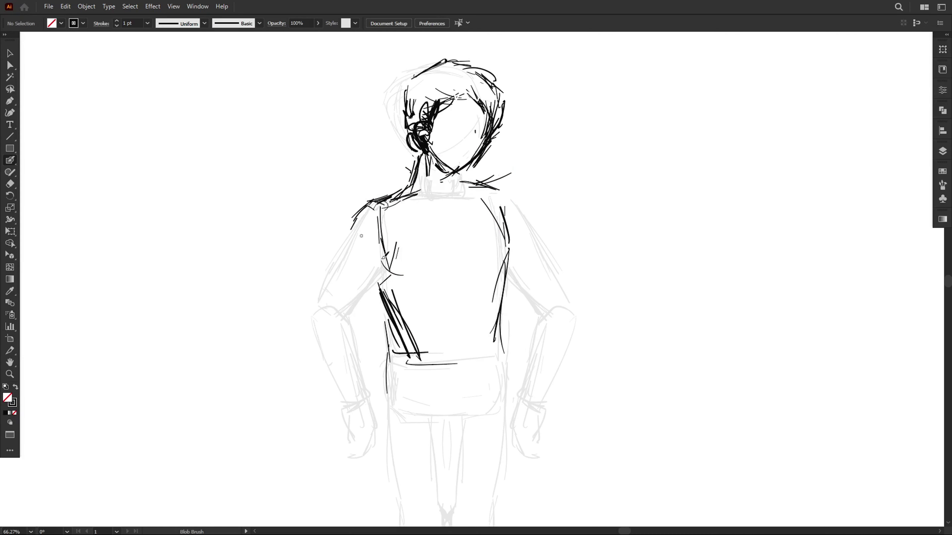
Step: Erase strokes at the left shoulder and neck, then redraw the neck, right shoulder, side and waist line
key(shift+e)
drag(384, 220, 396, 276)
drag(503, 175, 458, 192)
key(shift+b)
mouse_move(434, 190)
mouse_down()
mouse_move(514, 210)
mouse_move(515, 255)
mouse_up()
drag(356, 219, 392, 302)
drag(396, 290, 446, 288)
Step: Add chest lines and abdomen marks across the middle of the torso
mouse_move(444, 246)
mouse_down()
mouse_move(441, 282)
mouse_move(498, 280)
mouse_up()
drag(515, 234, 493, 315)
drag(458, 288, 467, 340)
drag(421, 312, 454, 311)
drag(429, 331, 461, 327)
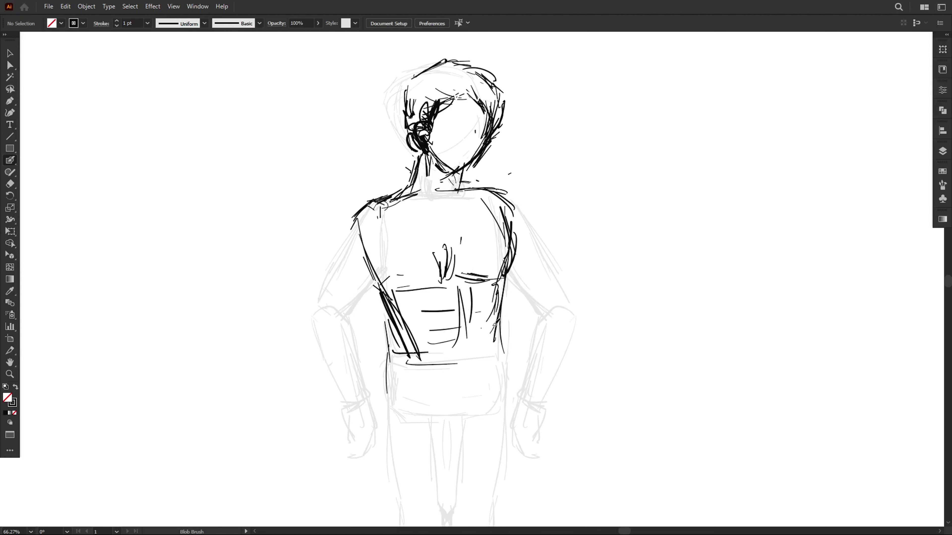
Step: Erase stray hair and torso marks, then hatch the mid-torso and lower-left torso
drag(390, 323, 391, 362)
key(shift+e)
drag(425, 101, 424, 124)
key(shift+b)
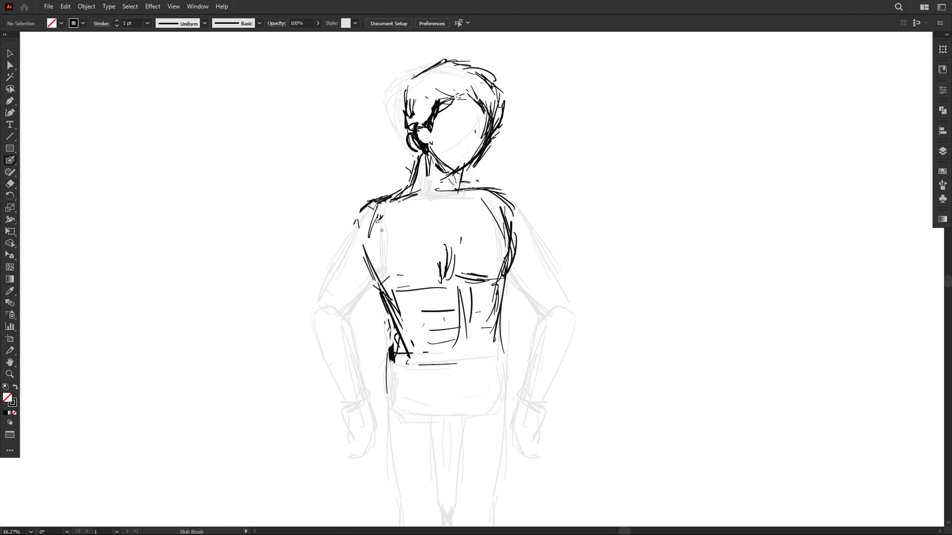
mouse_move(375, 206)
mouse_down()
mouse_move(359, 250)
mouse_move(398, 314)
mouse_up()
drag(420, 313, 399, 329)
drag(418, 338, 386, 367)
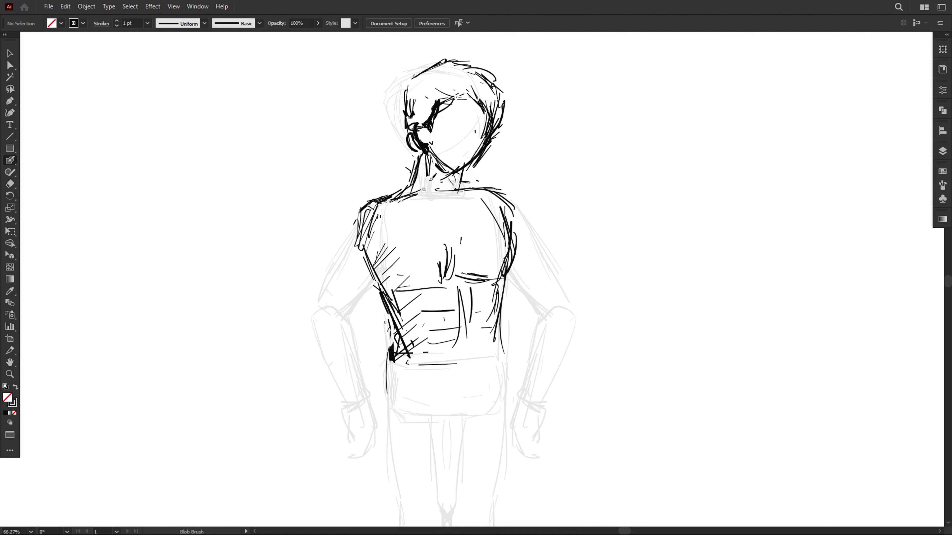
Step: Draw a V shape at the neck and thicken the left shoulder line
drag(433, 174, 431, 209)
drag(418, 176, 431, 202)
drag(473, 168, 369, 205)
drag(381, 198, 353, 234)
Step: Hatch the upper chest below the neck and add vertical chest strokes
drag(425, 185, 394, 207)
drag(446, 193, 410, 213)
drag(463, 193, 435, 212)
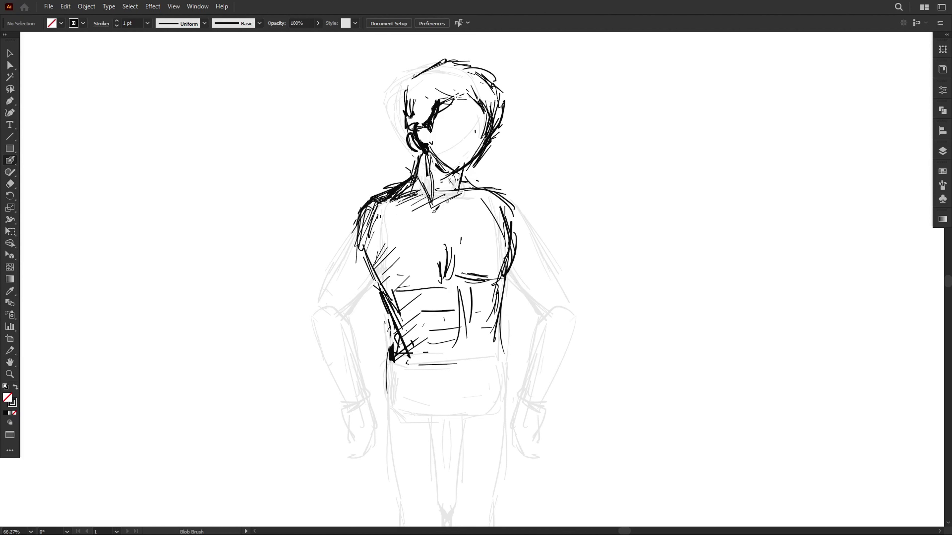
drag(475, 236, 443, 248)
drag(467, 236, 446, 250)
drag(447, 224, 450, 263)
drag(455, 216, 455, 270)
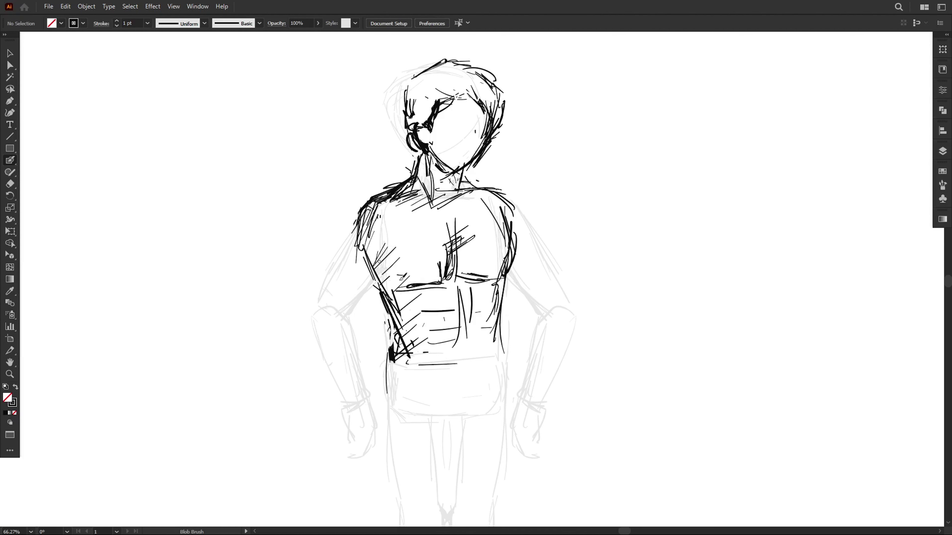
Step: Hatch the left chest and armpit, add centre-chest strokes, and strengthen the right torso edge
drag(379, 255, 399, 287)
drag(373, 267, 403, 294)
drag(387, 267, 403, 273)
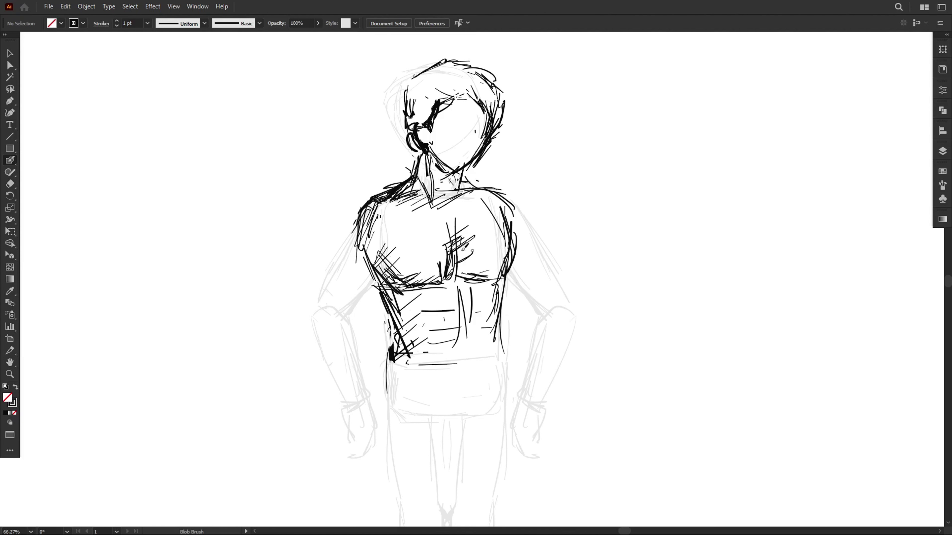
drag(463, 235, 458, 266)
drag(519, 221, 498, 283)
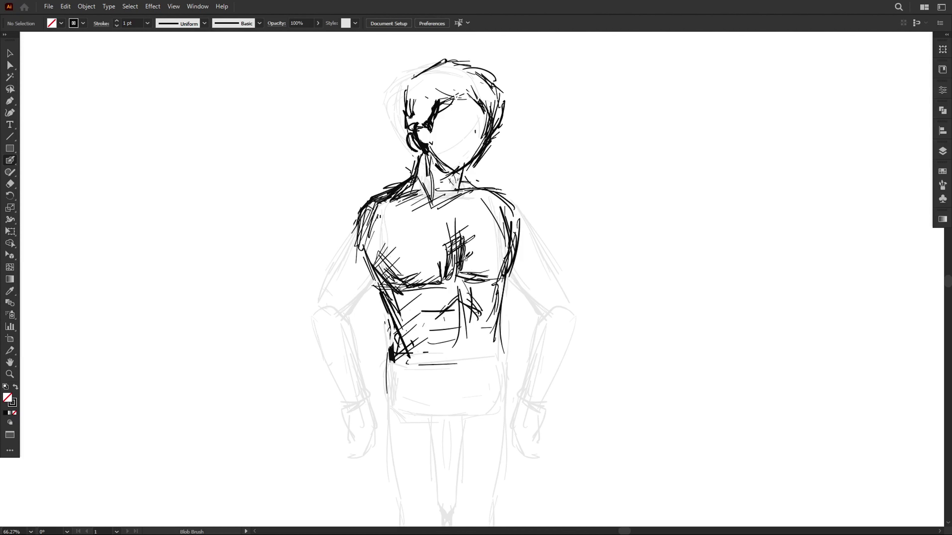
Step: Erase part of the centre-chest strokes and redraw the top and edges of the hair
key(shift+e)
drag(454, 230, 450, 258)
key(shift+b)
mouse_move(444, 71)
mouse_down()
mouse_move(469, 61)
mouse_move(417, 94)
mouse_up()
mouse_move(414, 81)
mouse_down()
mouse_move(394, 120)
mouse_move(425, 167)
mouse_up()
drag(504, 88, 483, 115)
Step: Add strokes on the left chest and hatch the lower-left torso
drag(395, 227, 365, 268)
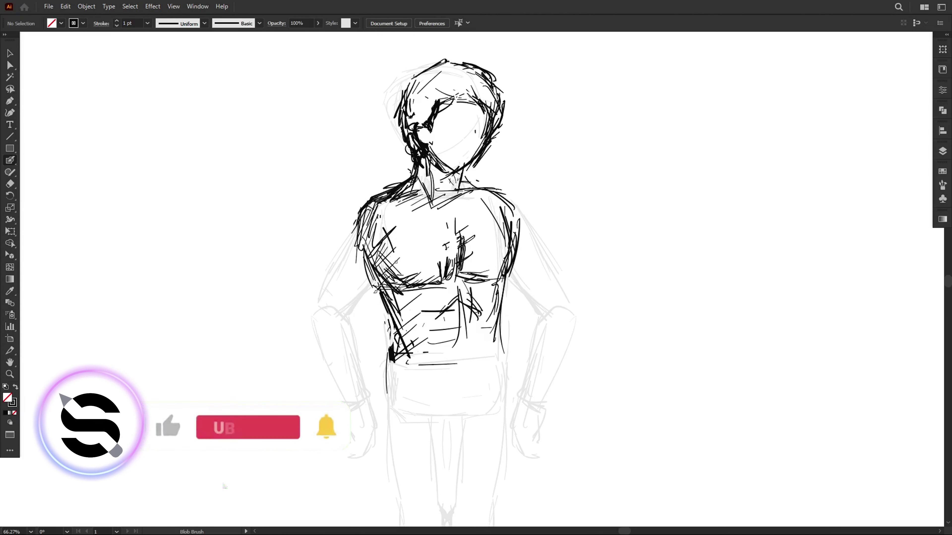
drag(401, 313, 398, 293)
drag(398, 314, 433, 285)
scroll(450, 285, up, 1)
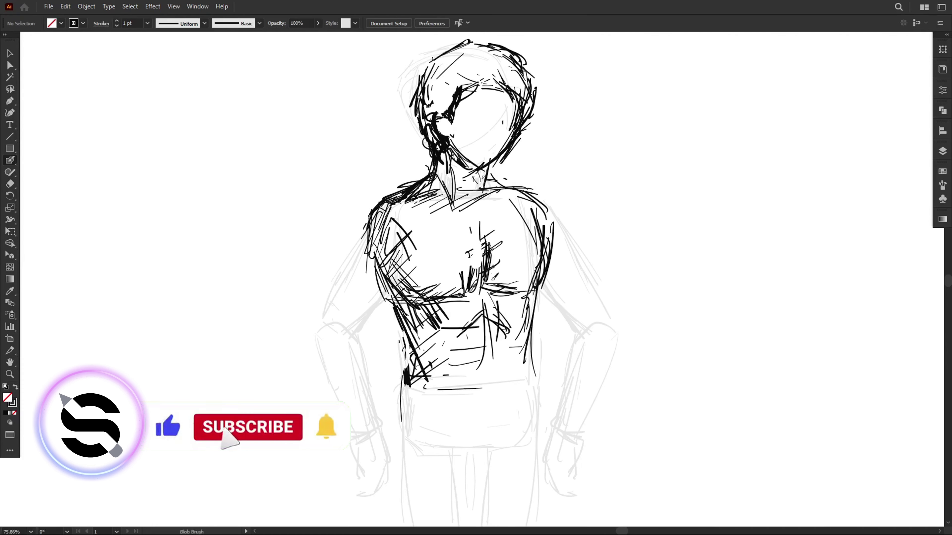
scroll(494, 278, down, 1)
drag(425, 321, 416, 349)
Step: Sketch rough strokes down along both legs
scroll(420, 349, down, 1)
drag(436, 285, 421, 327)
drag(431, 311, 428, 369)
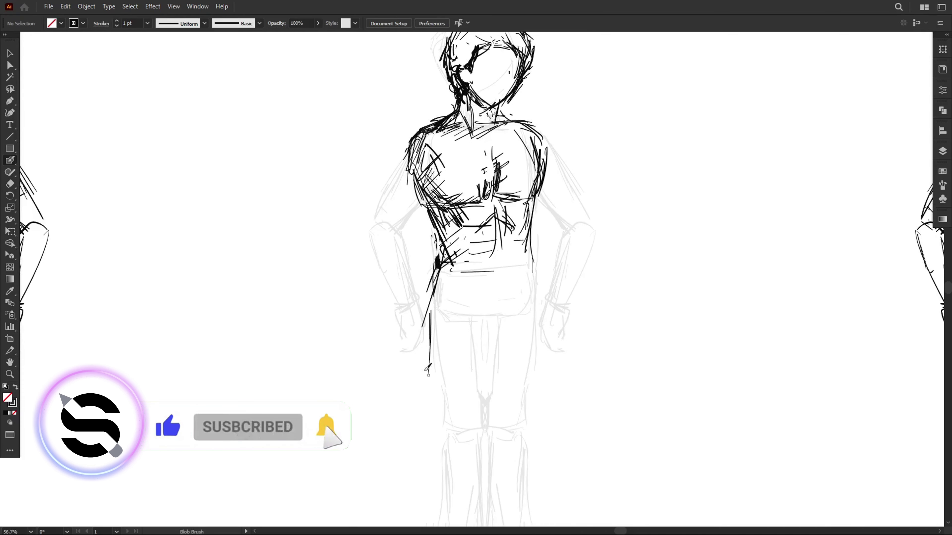
scroll(428, 370, down, 1)
drag(450, 338, 457, 484)
scroll(450, 375, up, 1)
drag(484, 403, 484, 437)
drag(496, 430, 488, 504)
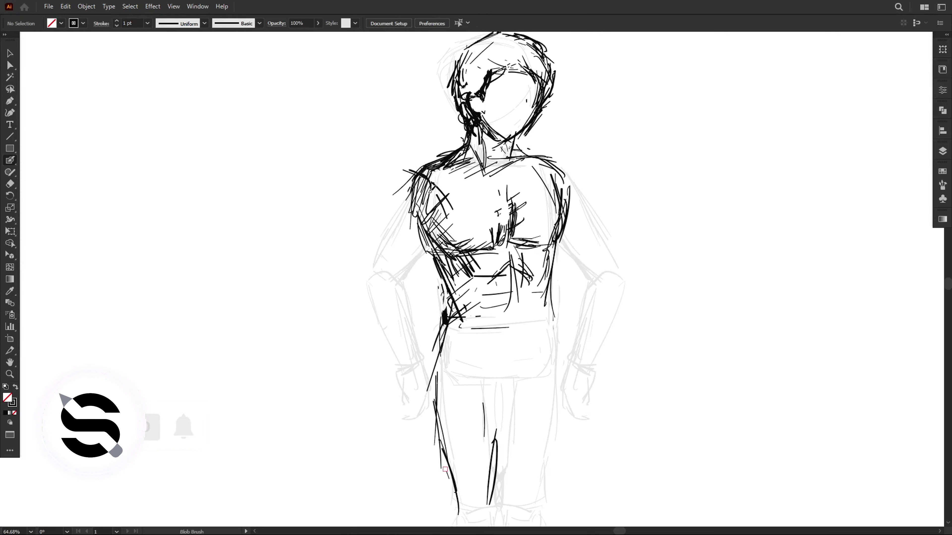
Step: Ink the left shoulder, upper arm and forearm outline with darker contours
drag(427, 168, 382, 236)
drag(431, 218, 404, 280)
mouse_move(396, 218)
mouse_down()
mouse_move(371, 277)
mouse_move(369, 269)
mouse_move(411, 334)
mouse_up()
mouse_move(371, 259)
mouse_down()
mouse_move(358, 287)
mouse_move(398, 343)
mouse_up()
drag(366, 285, 404, 347)
drag(407, 203, 373, 261)
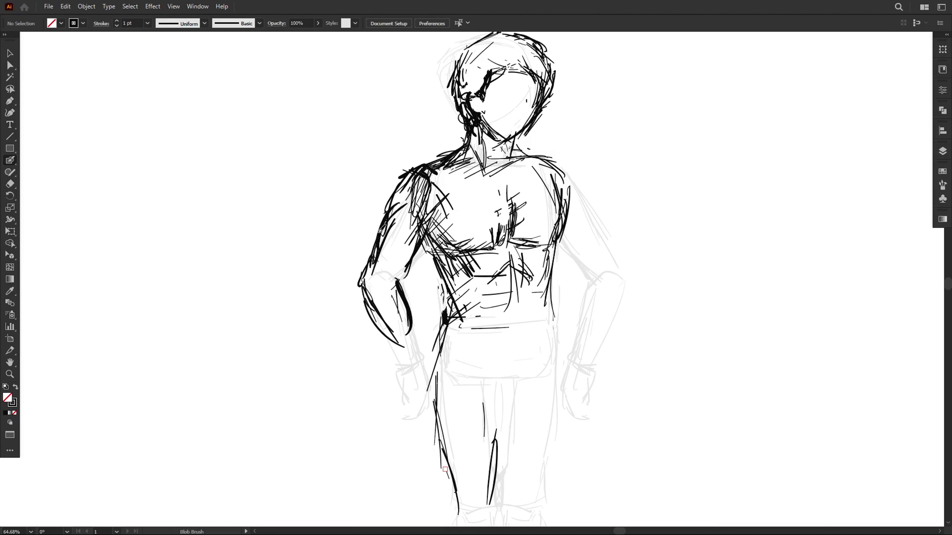
drag(412, 173, 396, 210)
mouse_move(438, 187)
mouse_down()
mouse_move(400, 284)
mouse_move(420, 364)
mouse_up()
Step: Extend the forearm to the wrist, redraw the hand on the hip, and erase a stray wrist mark
drag(380, 335, 408, 367)
drag(392, 343, 405, 410)
drag(453, 322, 401, 390)
drag(395, 275, 426, 351)
key(shift+e)
drag(442, 336, 400, 399)
key(shift+b)
mouse_move(431, 358)
mouse_down()
mouse_move(428, 397)
mouse_move(430, 388)
mouse_move(410, 392)
mouse_up()
Step: Add a stroke under the hand and begin tracing the right shoulder and upper arm
key(shift+e)
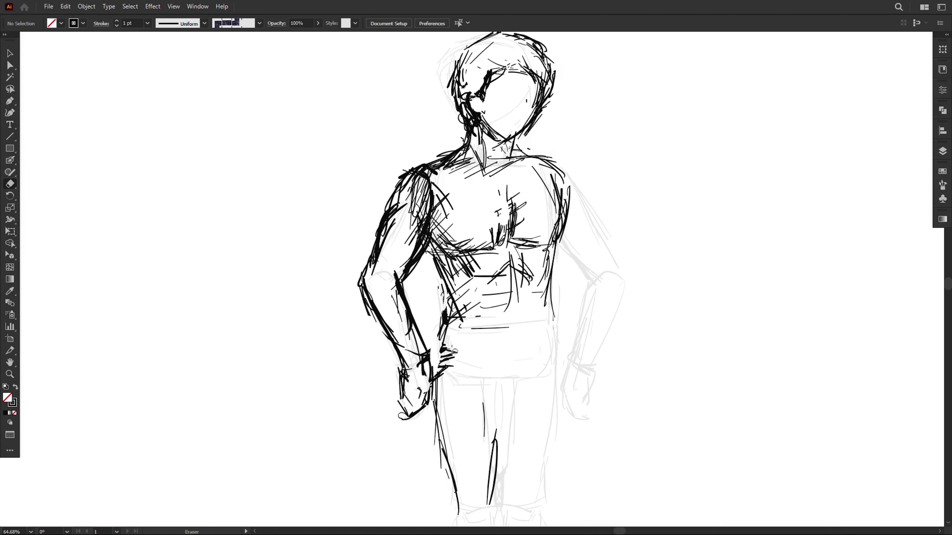
key(shift+b)
drag(574, 240, 501, 256)
drag(488, 186, 528, 263)
mouse_move(510, 225)
mouse_down()
mouse_move(530, 247)
mouse_move(519, 294)
mouse_up()
Step: Sketch the cross-hatched right forearm raised upward, ending in a clenched fist
mouse_move(519, 240)
mouse_down()
mouse_move(543, 279)
mouse_move(549, 264)
mouse_up()
drag(489, 276, 529, 305)
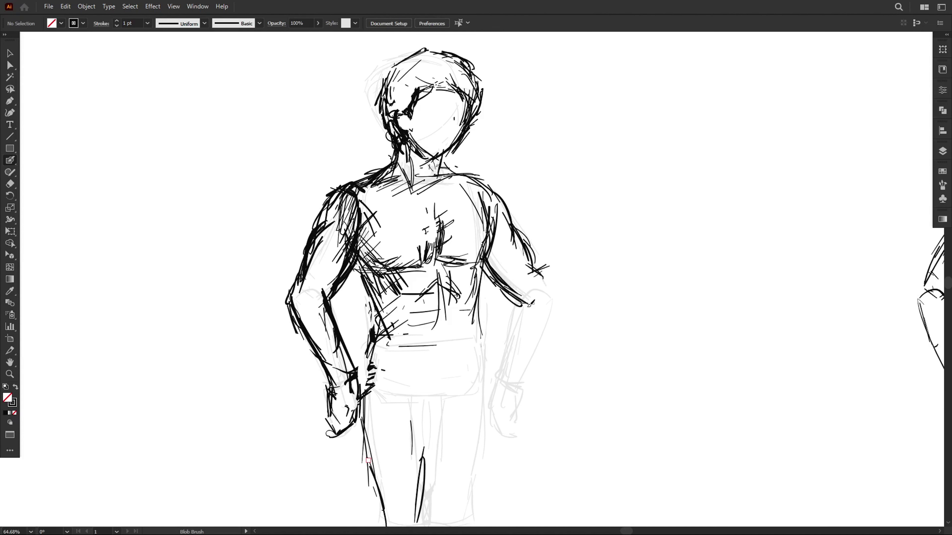
drag(534, 269, 561, 250)
drag(575, 247, 525, 270)
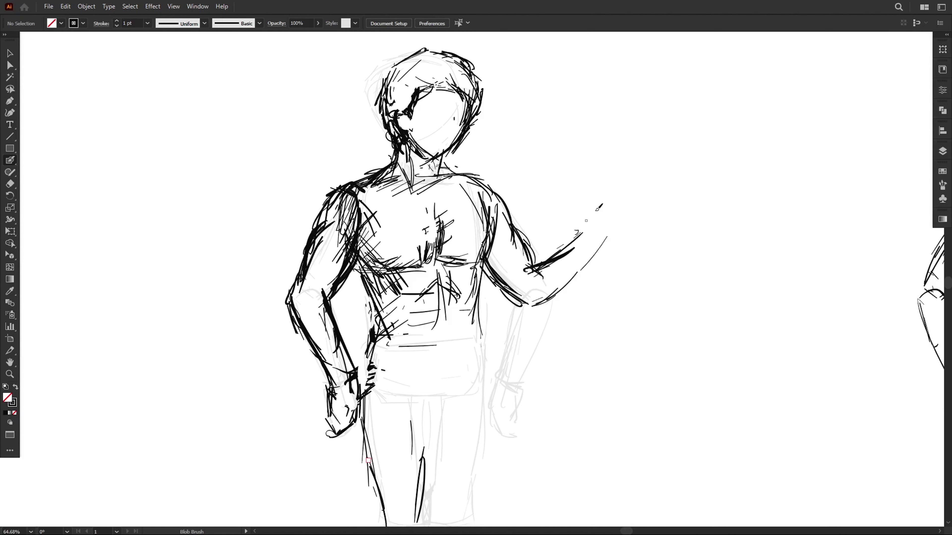
mouse_move(585, 200)
mouse_down()
mouse_move(615, 207)
mouse_move(605, 205)
mouse_move(616, 183)
mouse_move(600, 240)
mouse_up()
drag(593, 219, 601, 240)
Step: Trim the dark fill on the fist and add a thick stroke at its top
key(shift+e)
drag(566, 182, 646, 200)
key(shift+b)
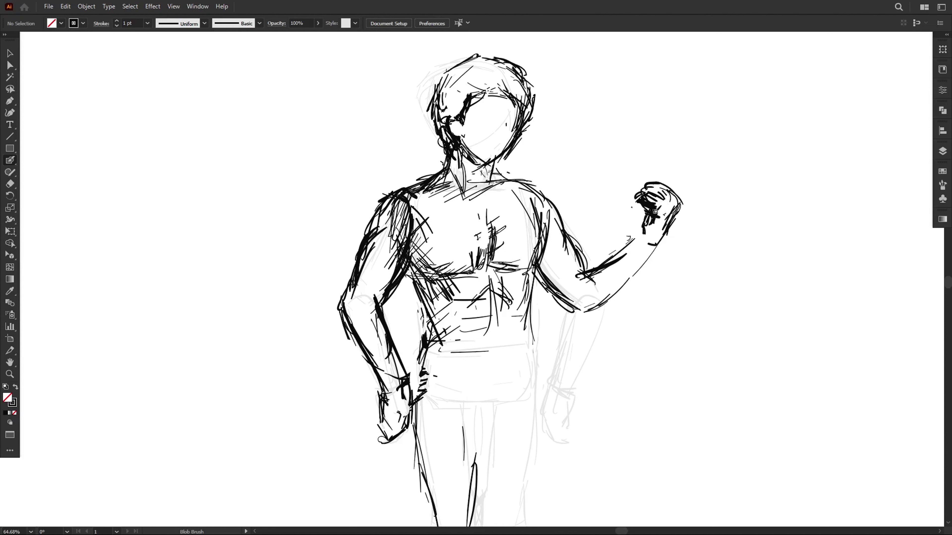
drag(663, 180, 673, 175)
key(shift+e)
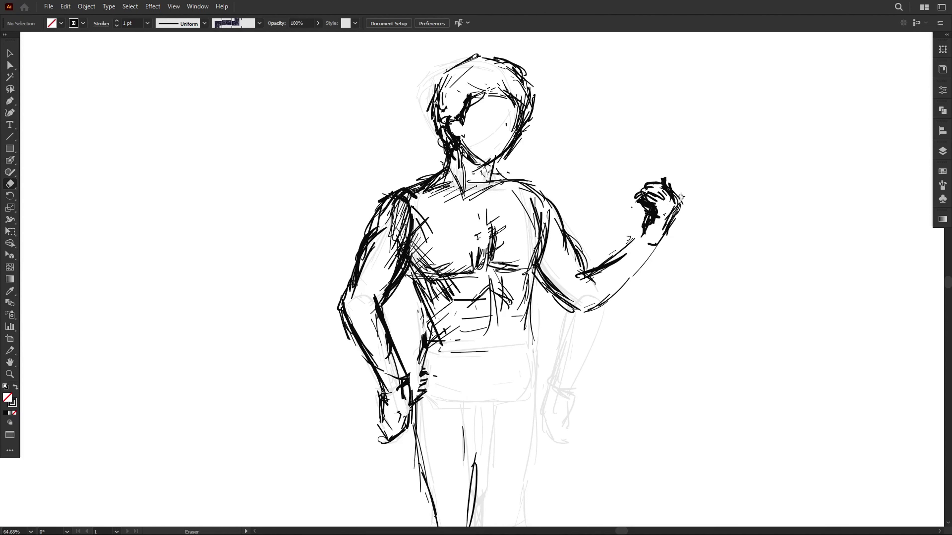
key(shift+b)
Step: Thicken the raised forearm's outline, then erase most of that heavy stroke
drag(628, 255, 580, 277)
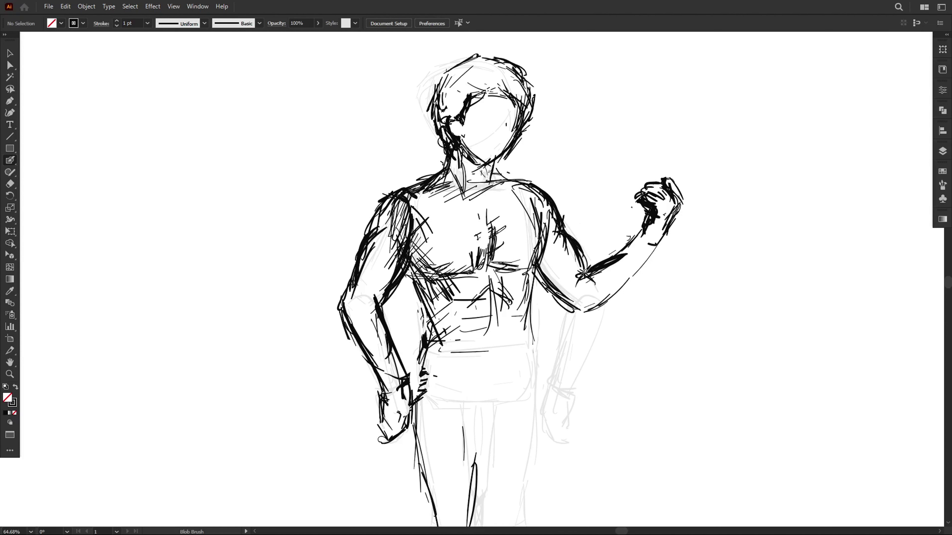
key(shift+e)
drag(633, 248, 609, 275)
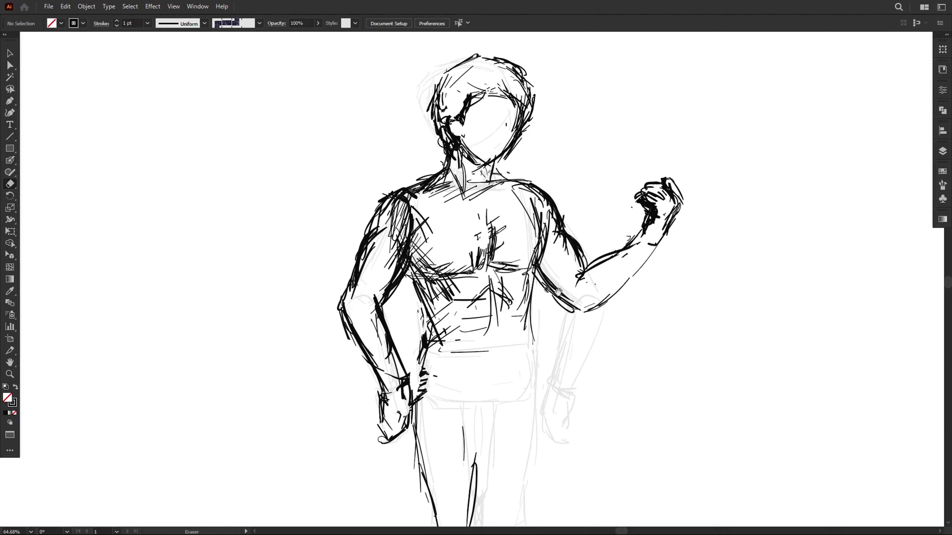
key(shift+b)
Step: Add strokes along both legs
drag(531, 335, 519, 390)
drag(533, 369, 535, 428)
drag(530, 411, 516, 473)
drag(491, 434, 487, 475)
drag(487, 442, 482, 479)
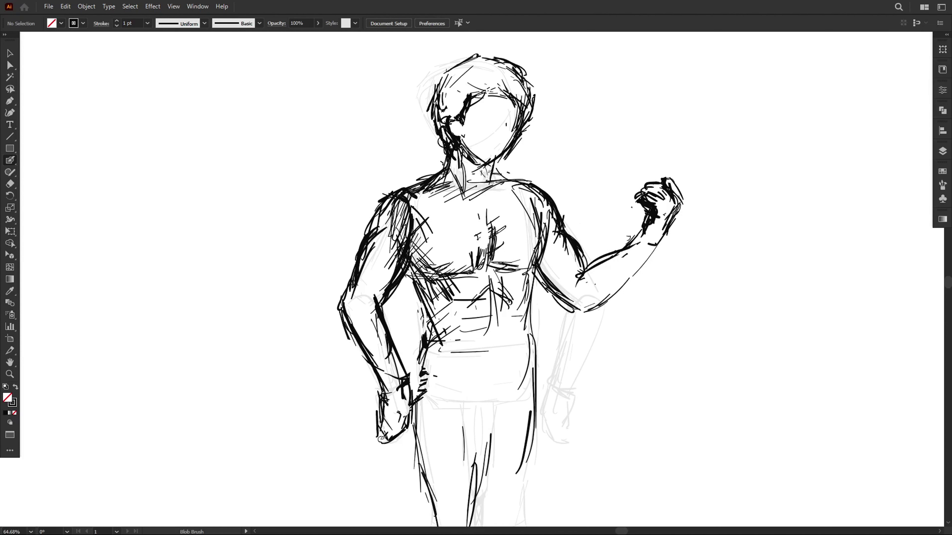
Step: Bolden the left arm, shoulder, head, jaw and both sides of the neck
drag(368, 233, 343, 304)
drag(388, 199, 366, 234)
mouse_move(473, 58)
mouse_down()
mouse_move(431, 102)
mouse_move(467, 180)
mouse_up()
drag(503, 154, 493, 166)
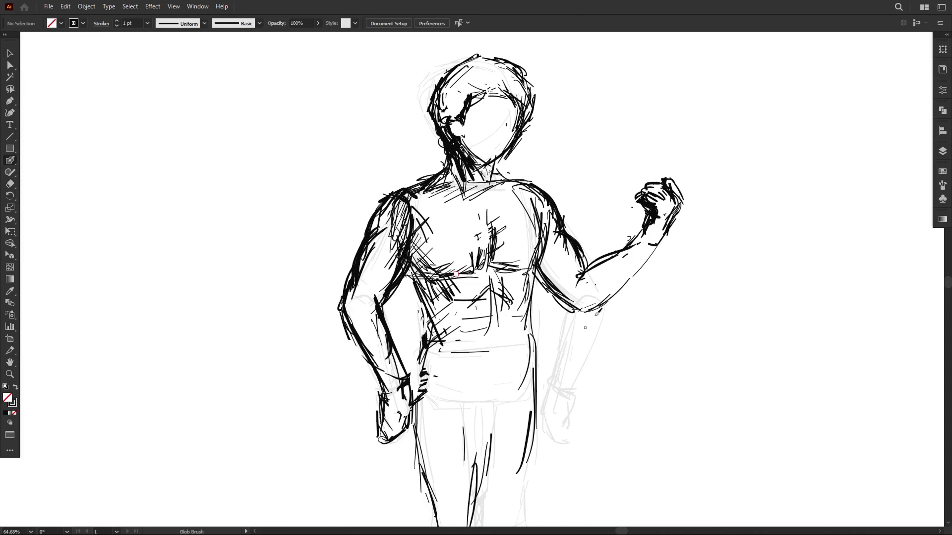
Step: Add a forearm stroke and thick strokes down both legs
drag(584, 311, 662, 247)
scroll(504, 74, down, 3)
drag(498, 308, 479, 379)
drag(452, 328, 458, 360)
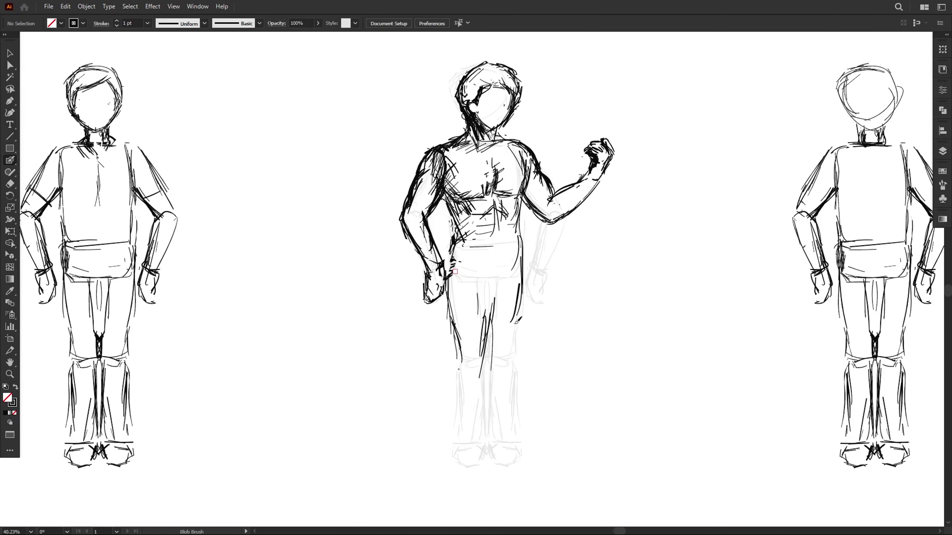
drag(504, 299, 484, 363)
mouse_move(522, 264)
mouse_down()
mouse_move(536, 356)
mouse_move(515, 428)
mouse_up()
drag(538, 363, 517, 447)
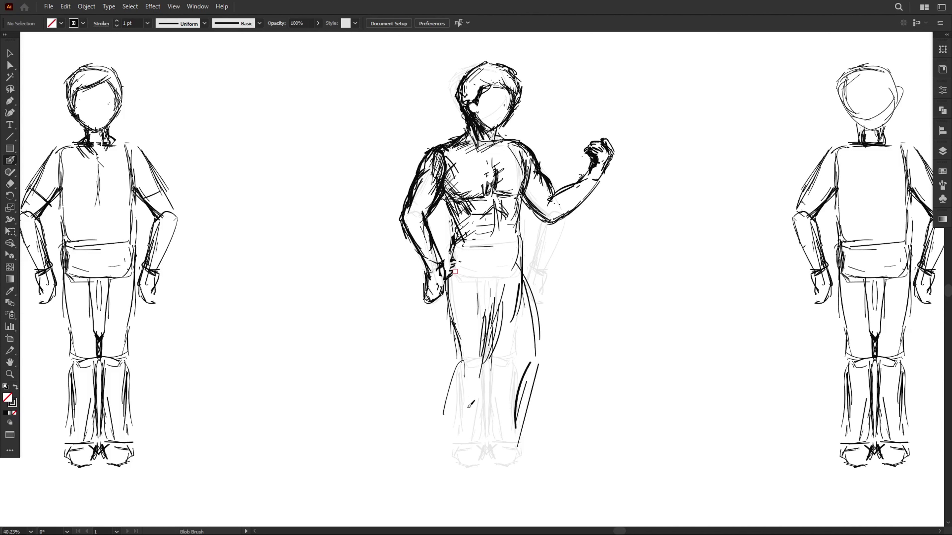
drag(478, 383, 457, 440)
drag(455, 413, 441, 444)
Step: Draw the right leg swinging back mid-stride, the lower left leg, and both feet
drag(522, 288, 575, 420)
drag(495, 320, 580, 437)
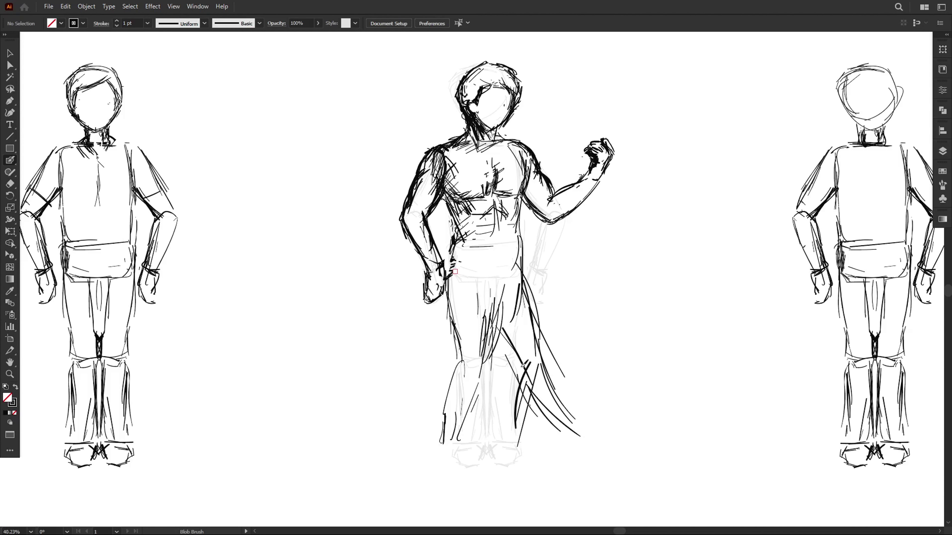
mouse_move(536, 401)
mouse_down()
mouse_move(565, 453)
mouse_move(596, 465)
mouse_up()
mouse_move(483, 407)
mouse_down()
mouse_move(455, 476)
mouse_move(487, 479)
mouse_up()
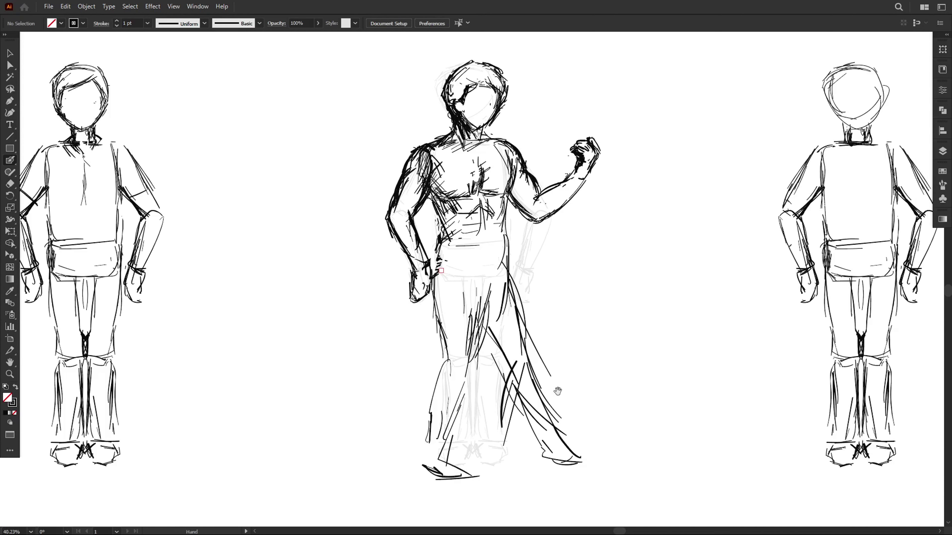
scroll(498, 367, down, 1)
Step: Select the inked figure and move it to the left of the artboard
key(v)
click(577, 444)
scroll(607, 399, down, 2)
drag(487, 225, 145, 325)
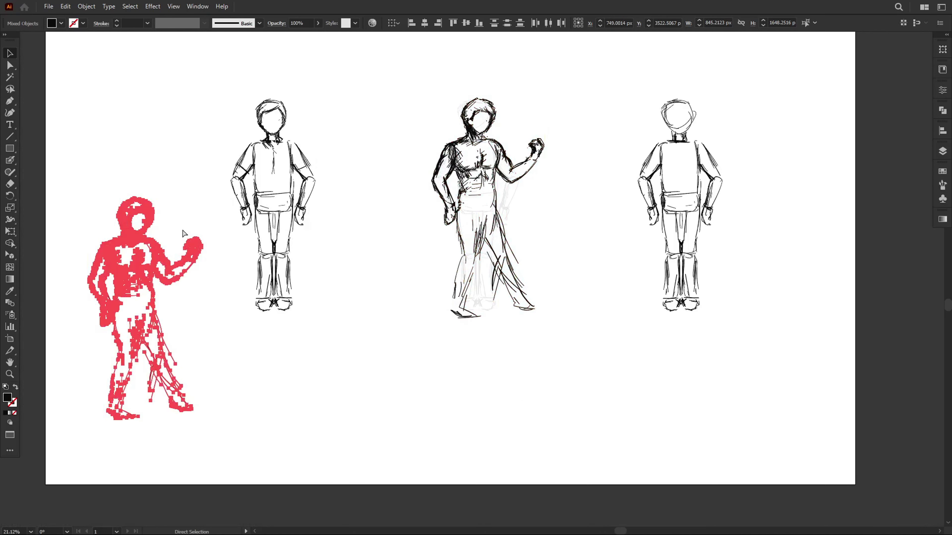
Step: Select the three underlying sketches, shrink them and move them off the artboard
click(494, 218)
drag(214, 59, 845, 348)
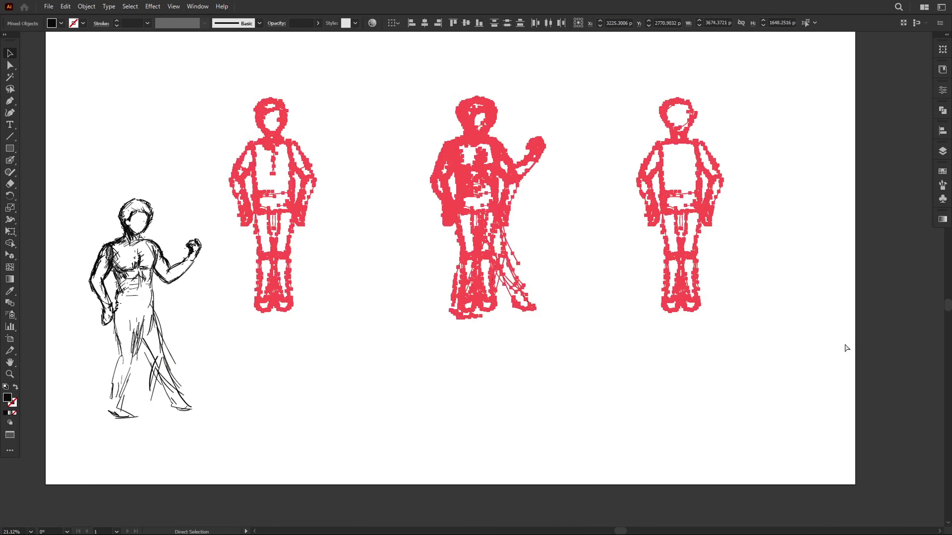
drag(722, 98, 595, 202)
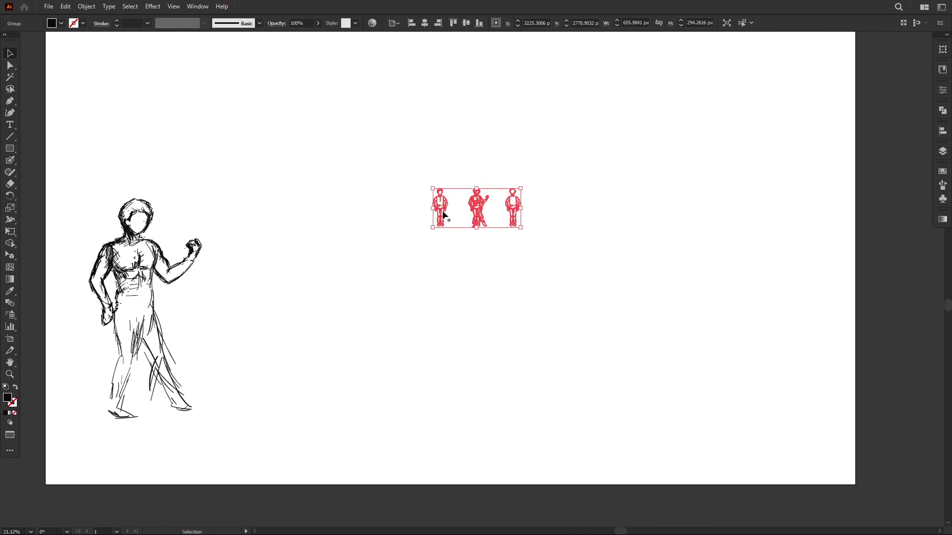
drag(442, 209, 860, 227)
Step: Centre the inked figure horizontally, align it to the artboard top, and shrink it slightly
drag(248, 147, 48, 451)
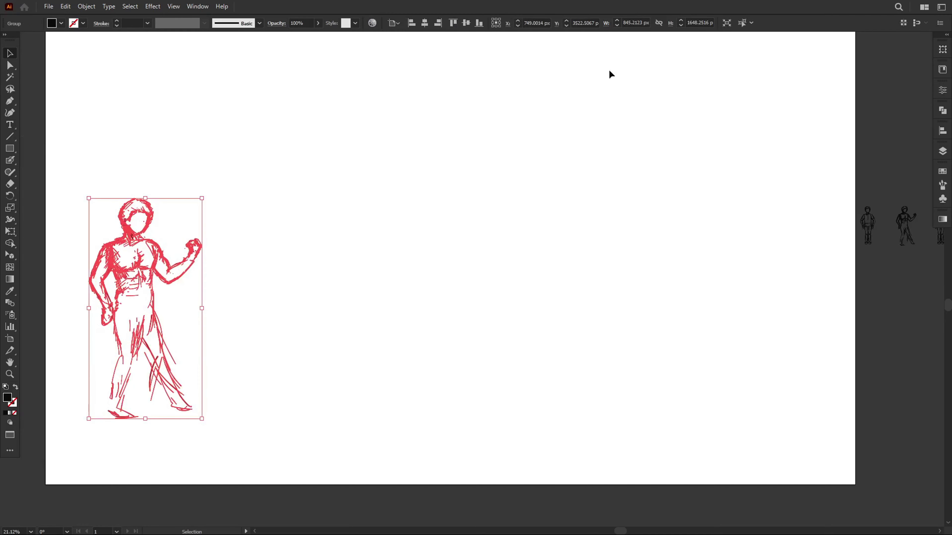
click(425, 23)
click(460, 22)
drag(506, 272, 489, 233)
click(537, 207)
scroll(538, 206, up, 5)
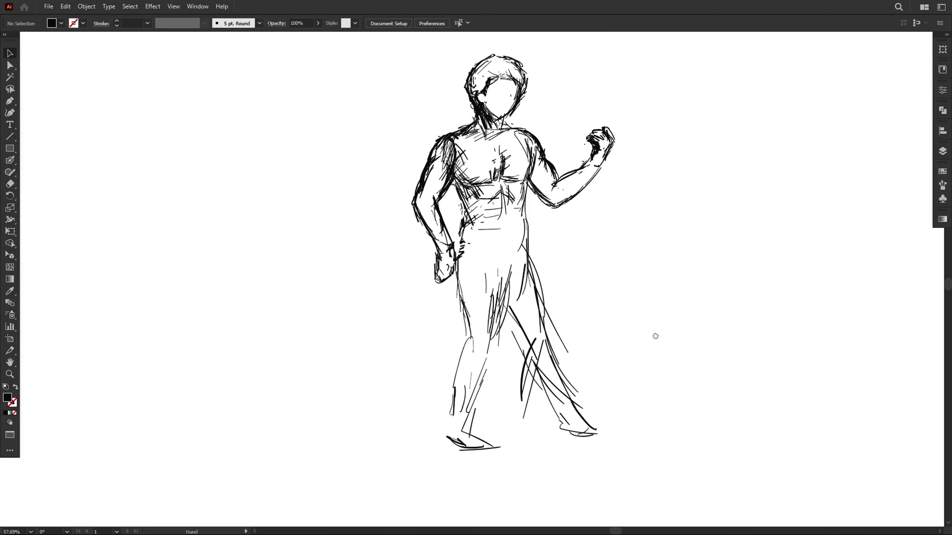
mouse_move(633, 299)
mouse_down()
mouse_move(601, 327)
mouse_move(589, 316)
mouse_up()
Step: Draw a hat brim and top hat over the head, erasing head lines inside it
key(shift+e)
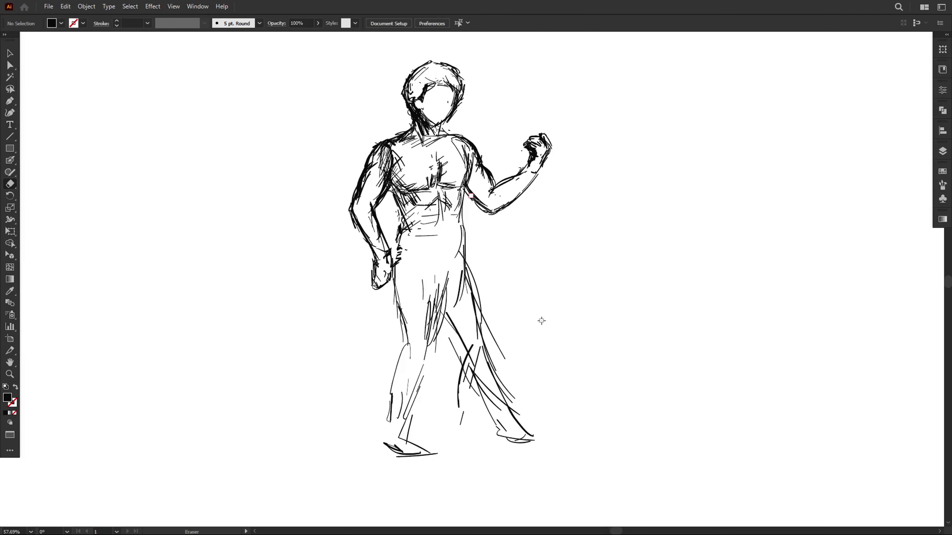
key(shift+b)
scroll(401, 83, up, 3)
mouse_move(393, 89)
mouse_down()
mouse_move(510, 97)
mouse_move(390, 147)
mouse_move(408, 109)
mouse_move(465, 107)
mouse_move(472, 165)
mouse_up()
drag(474, 113, 473, 157)
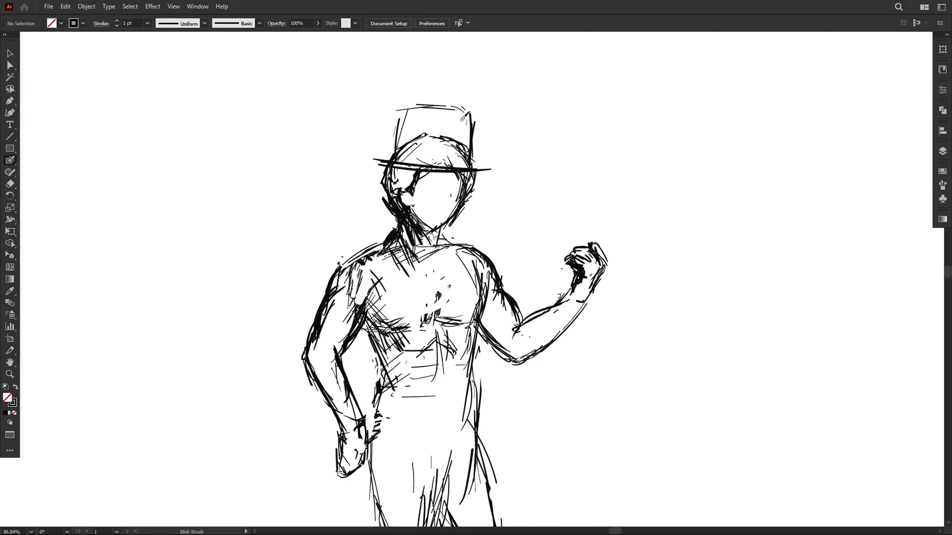
key(shift+e)
mouse_move(397, 157)
mouse_down()
mouse_move(445, 134)
mouse_move(467, 165)
mouse_move(365, 160)
mouse_up()
key(shift+b)
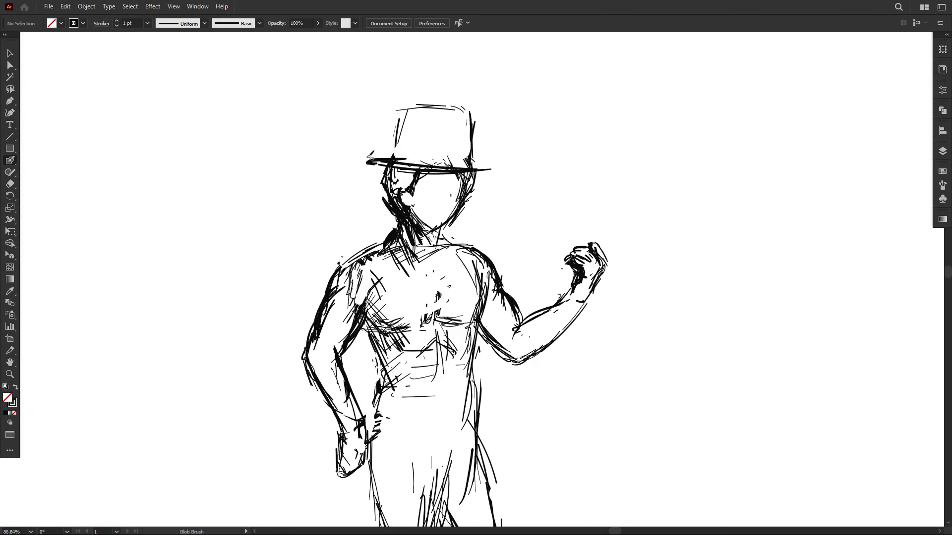
Step: Hatch the inside of the top hat and thicken its left side and the face edge
mouse_move(412, 109)
mouse_down()
mouse_move(404, 148)
mouse_move(413, 113)
mouse_up()
drag(412, 124, 425, 113)
mouse_move(407, 139)
mouse_down()
mouse_move(424, 131)
mouse_move(431, 140)
mouse_up()
drag(407, 158, 446, 151)
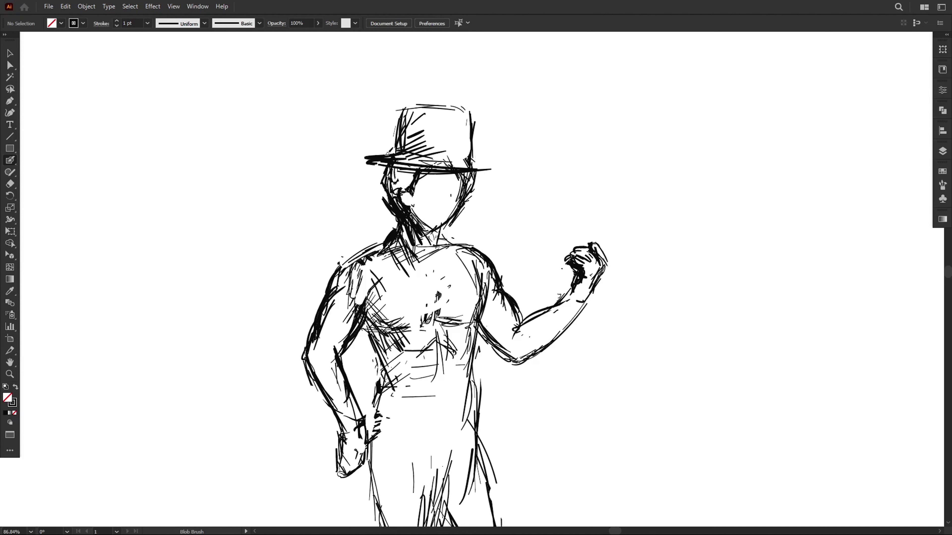
drag(386, 154, 391, 113)
mouse_move(379, 166)
mouse_down()
mouse_move(384, 197)
mouse_move(407, 126)
mouse_up()
drag(406, 146, 422, 133)
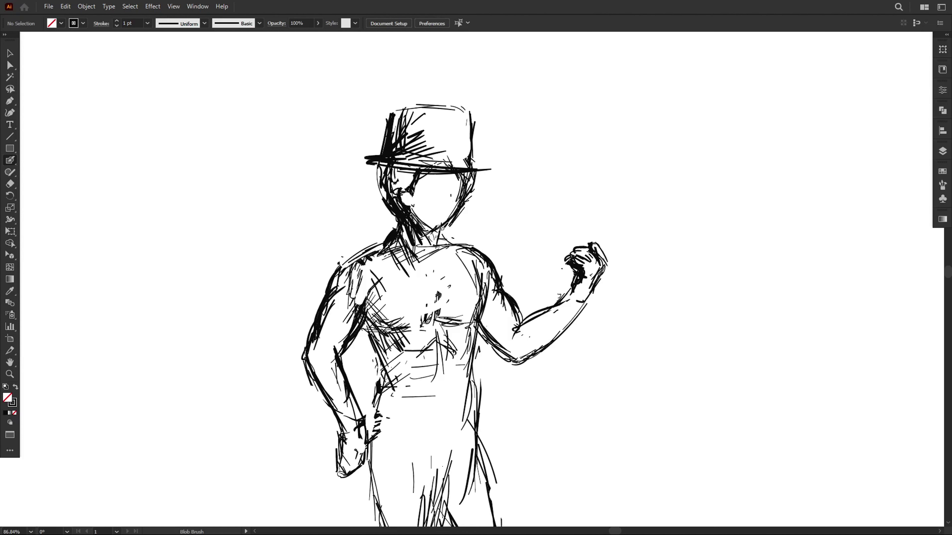
drag(382, 166, 375, 198)
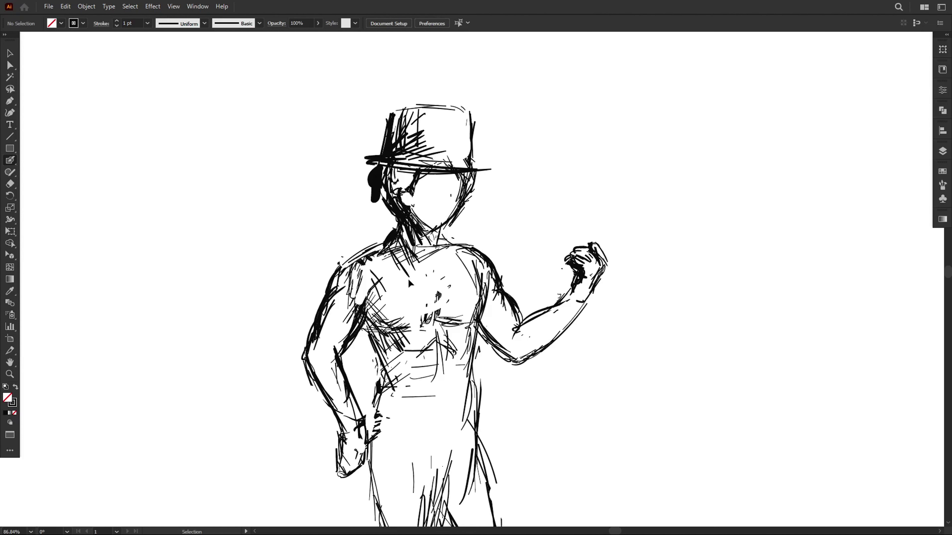
key(ctrl+z)
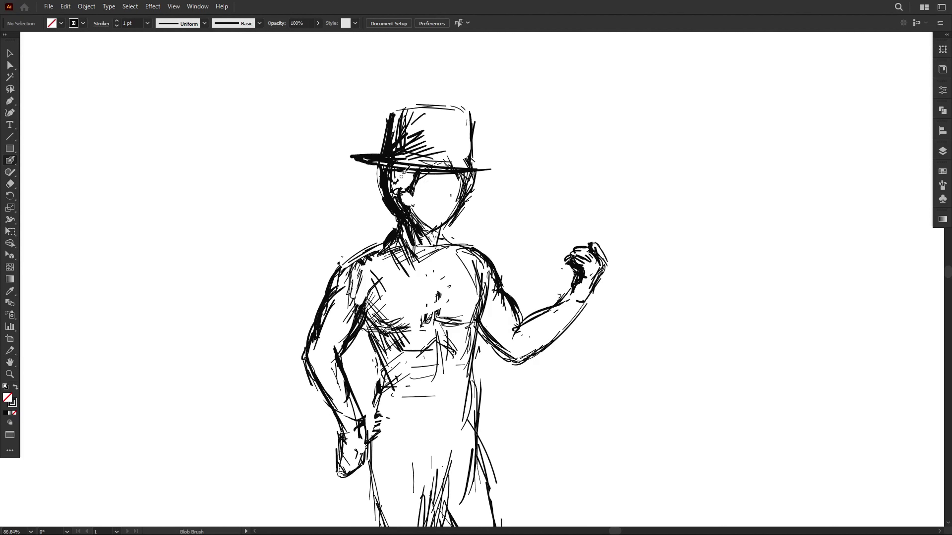
Step: Shade the face below the brim, trim the stroke by the eye, and reinforce the hat top
mouse_move(398, 204)
mouse_down()
mouse_move(413, 180)
mouse_move(437, 173)
mouse_move(462, 192)
mouse_move(466, 210)
mouse_up()
key(shift+e)
drag(409, 184, 401, 203)
key(shift+b)
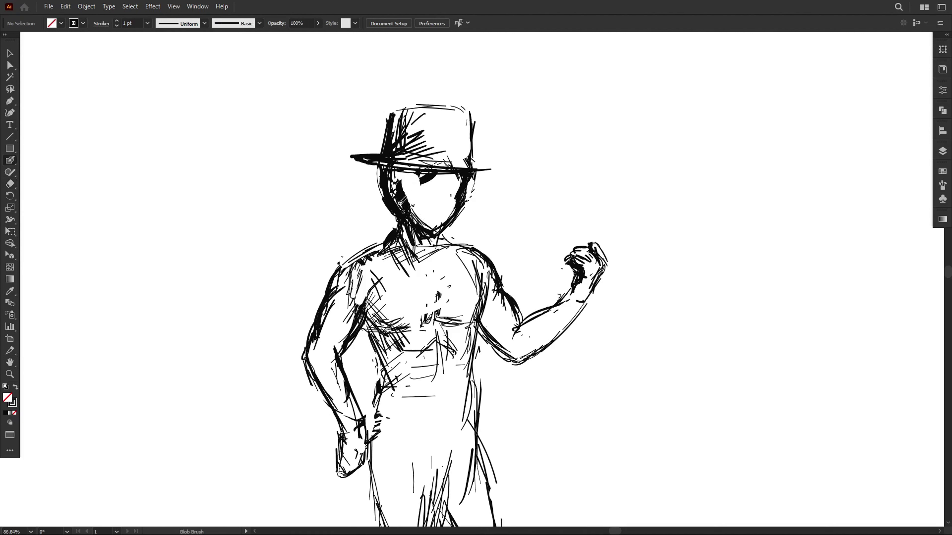
drag(394, 109, 448, 104)
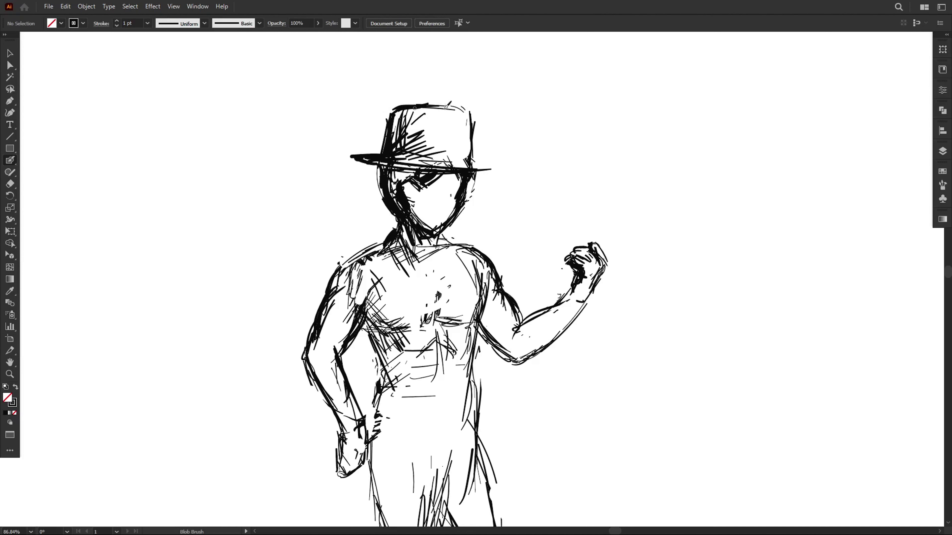
Step: Draw strokes from the neck along the shoulder and down the chest centre
drag(395, 217, 351, 253)
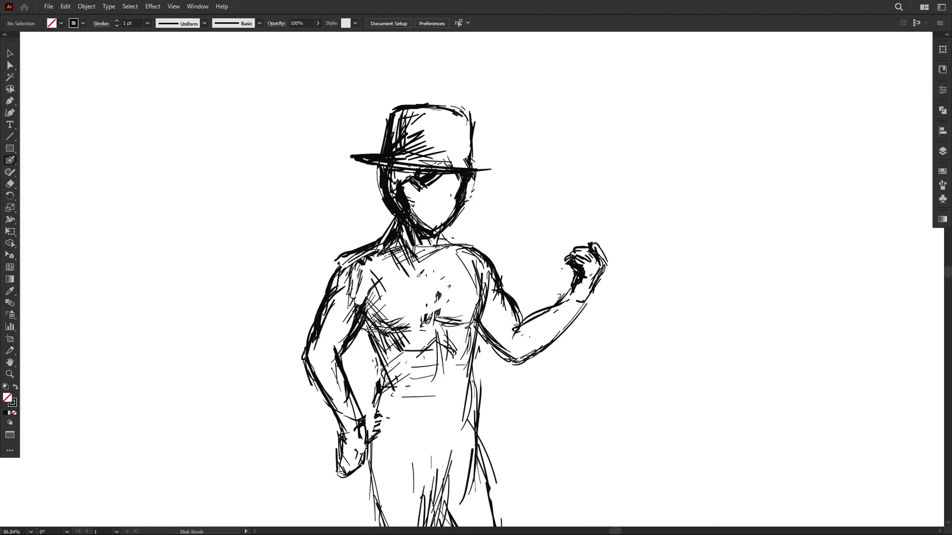
mouse_move(426, 295)
mouse_down()
mouse_move(396, 247)
mouse_move(400, 288)
mouse_move(446, 386)
mouse_up()
drag(406, 309, 434, 404)
drag(414, 264, 445, 350)
Step: Erase stray chest hatching and contour marks on the torso
key(shift+e)
mouse_move(390, 315)
mouse_down()
mouse_move(390, 345)
mouse_move(409, 371)
mouse_up()
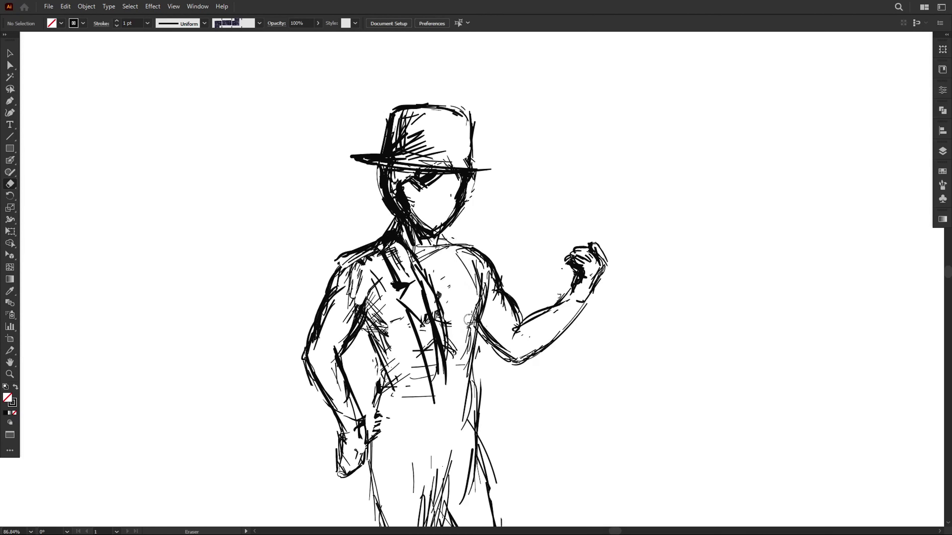
drag(457, 285, 470, 375)
drag(410, 386, 401, 414)
scroll(401, 413, down, 5)
drag(393, 370, 413, 329)
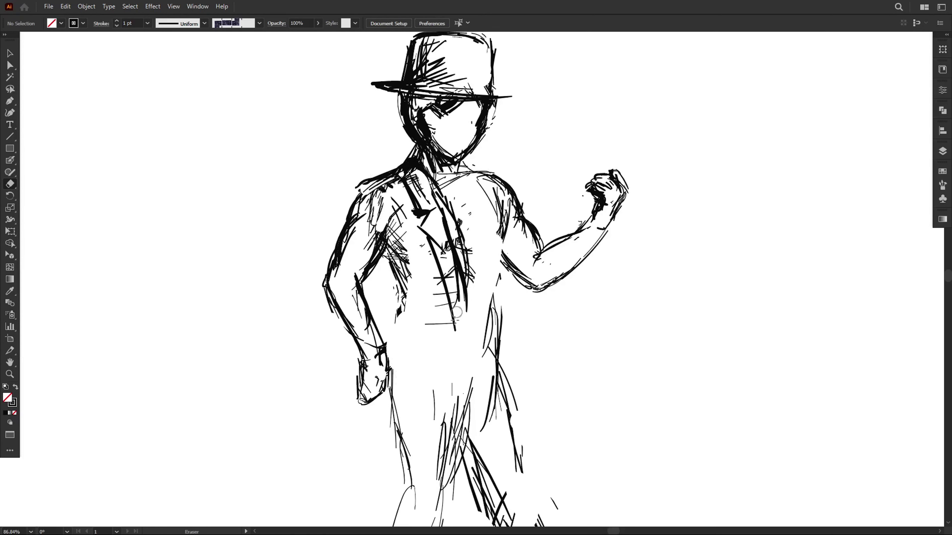
Step: Draw long Blob Brush strokes down the torso and thicken the right shoulder and upper arm
key(shift+b)
mouse_move(461, 308)
mouse_down()
mouse_move(452, 358)
mouse_move(414, 420)
mouse_up()
drag(437, 385, 395, 471)
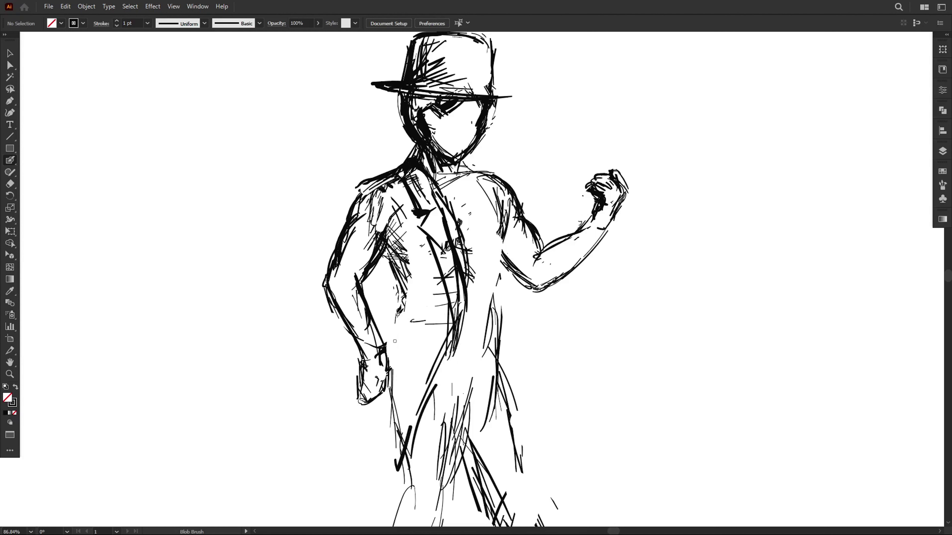
drag(414, 304, 397, 379)
drag(416, 265, 407, 343)
drag(409, 306, 446, 327)
drag(470, 174, 466, 292)
Step: Draw the belt band at the waist with hip lines around it
mouse_move(470, 171)
mouse_down()
mouse_move(521, 204)
mouse_move(546, 249)
mouse_up()
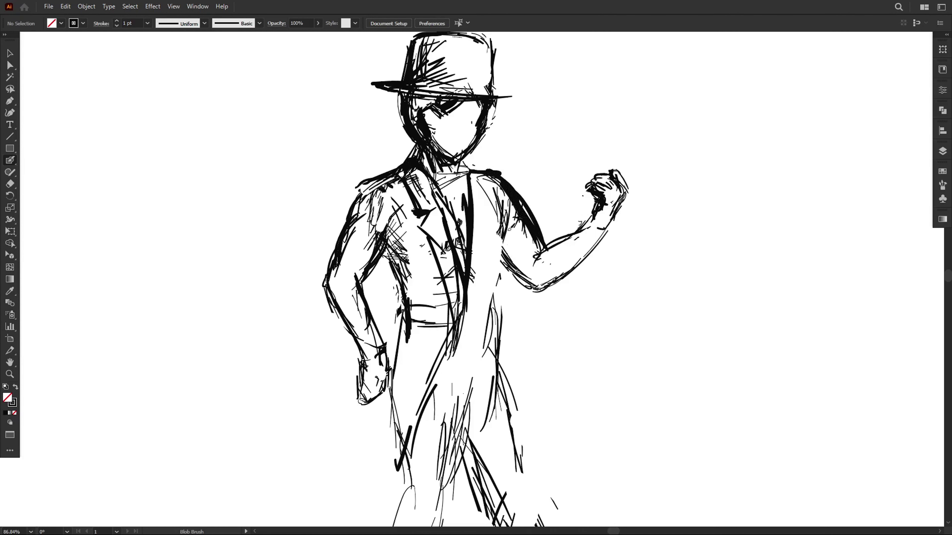
drag(505, 210, 490, 281)
drag(496, 180, 461, 343)
mouse_move(474, 334)
mouse_down()
mouse_move(435, 363)
mouse_move(492, 346)
mouse_up()
drag(474, 276, 469, 362)
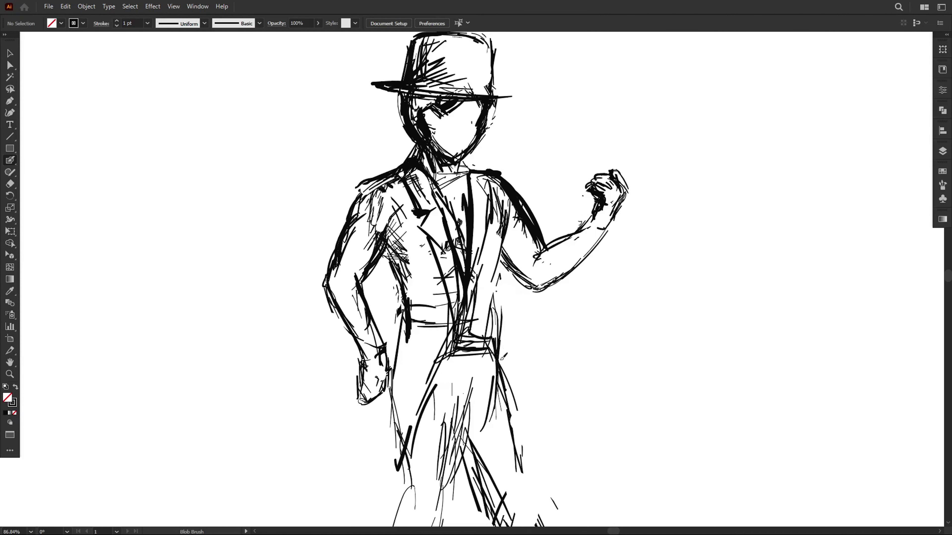
drag(500, 293, 510, 416)
Step: Add more long strokes down the left side of the torso
scroll(503, 375, down, 3)
drag(392, 278, 390, 384)
drag(398, 319, 391, 417)
drag(405, 338, 394, 405)
drag(407, 204, 391, 289)
scroll(391, 262, up, 2)
Step: Draw the left wrist cuff and strengthen the left arm outline
drag(355, 264, 385, 255)
mouse_move(369, 286)
mouse_down()
mouse_move(397, 276)
mouse_move(343, 219)
mouse_up()
drag(360, 165, 344, 196)
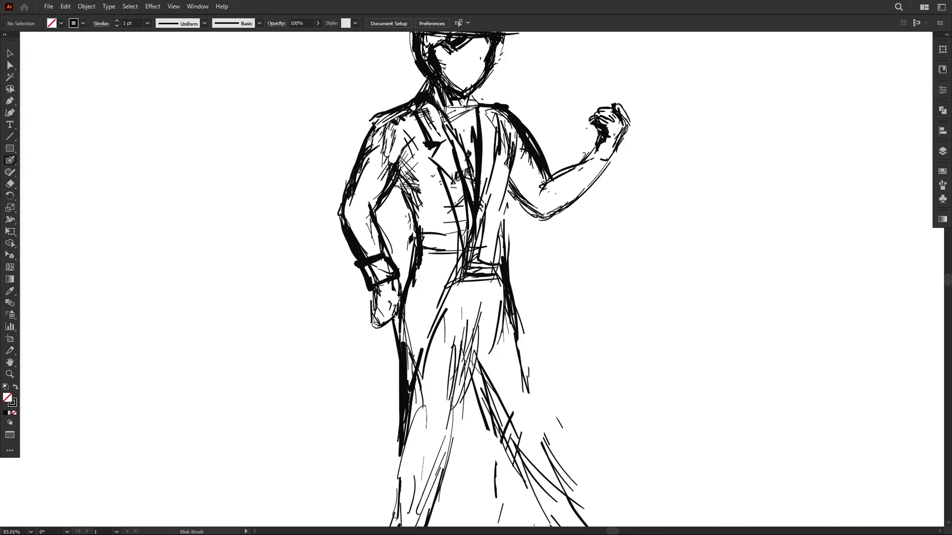
scroll(351, 182, up, 2)
Step: Fill the tie with dark strokes, shade under the raised arm, and add its cuff
mouse_move(414, 157)
mouse_down()
mouse_move(446, 202)
mouse_move(453, 251)
mouse_up()
drag(504, 190, 493, 236)
drag(497, 214, 519, 260)
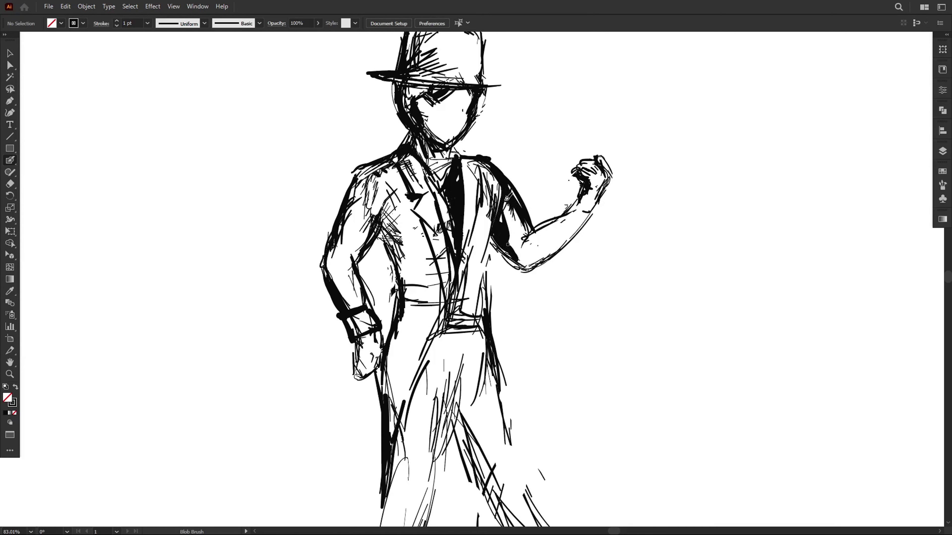
mouse_move(506, 193)
mouse_down()
mouse_move(530, 234)
mouse_move(581, 189)
mouse_move(594, 212)
mouse_up()
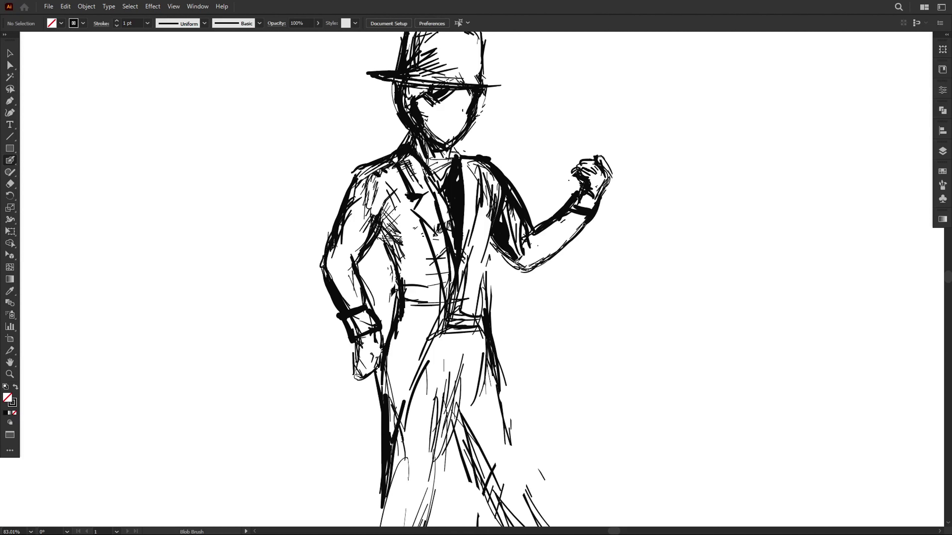
drag(521, 267, 491, 236)
Step: Outline the left forearm and hand and thicken the upper-left arm edges
drag(356, 259, 348, 311)
drag(328, 234, 318, 266)
drag(359, 339, 350, 385)
drag(382, 370, 373, 332)
drag(357, 297, 379, 225)
drag(392, 186, 375, 236)
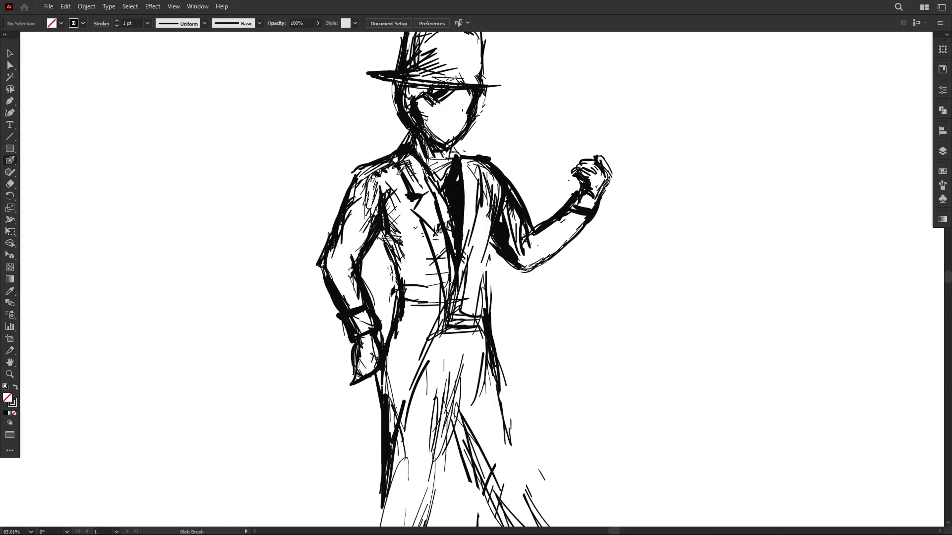
drag(354, 167, 319, 269)
key(shift+e)
Step: Erase to thin the arm, cuff, tie, shoulder and waist strokes
mouse_move(339, 210)
mouse_down()
mouse_move(331, 263)
mouse_move(351, 317)
mouse_up()
drag(459, 208, 455, 162)
mouse_move(525, 216)
mouse_down()
mouse_move(514, 182)
mouse_move(503, 207)
mouse_up()
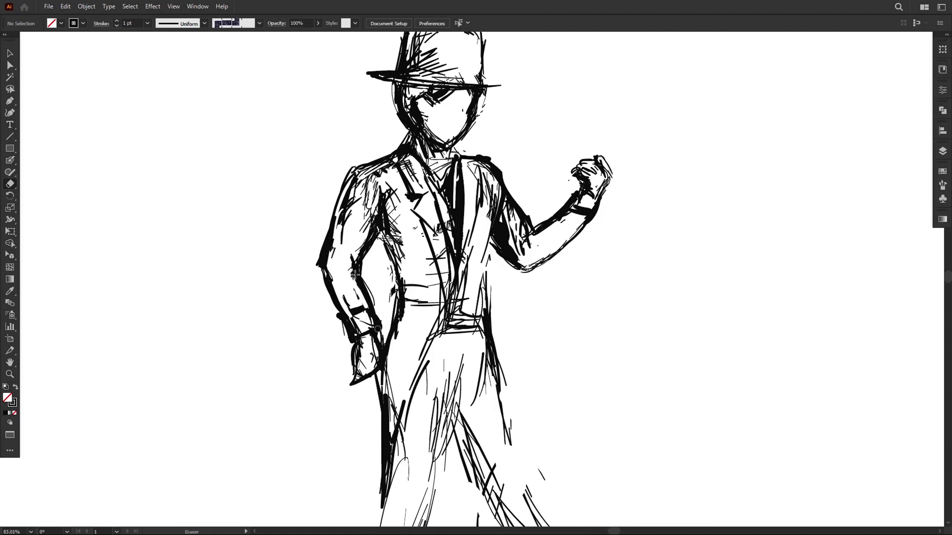
drag(325, 257, 333, 247)
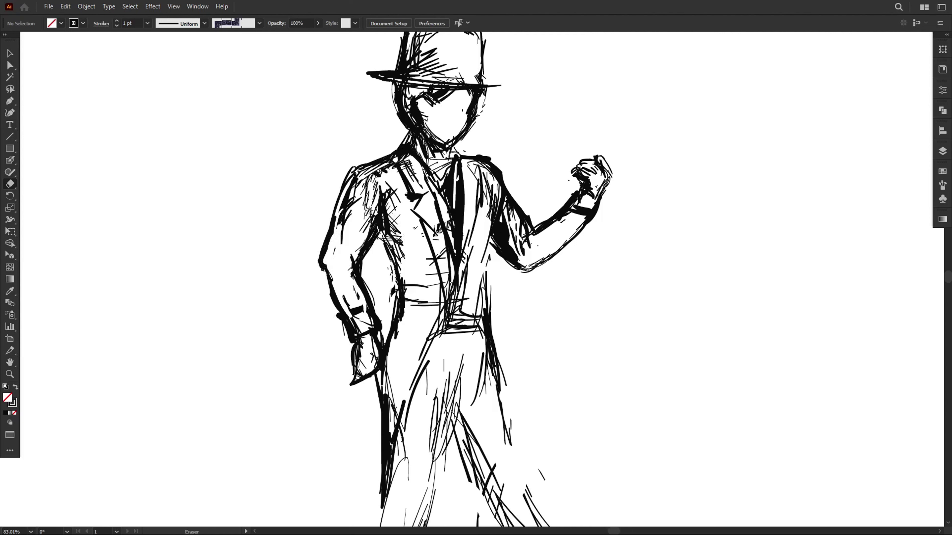
drag(496, 219, 506, 248)
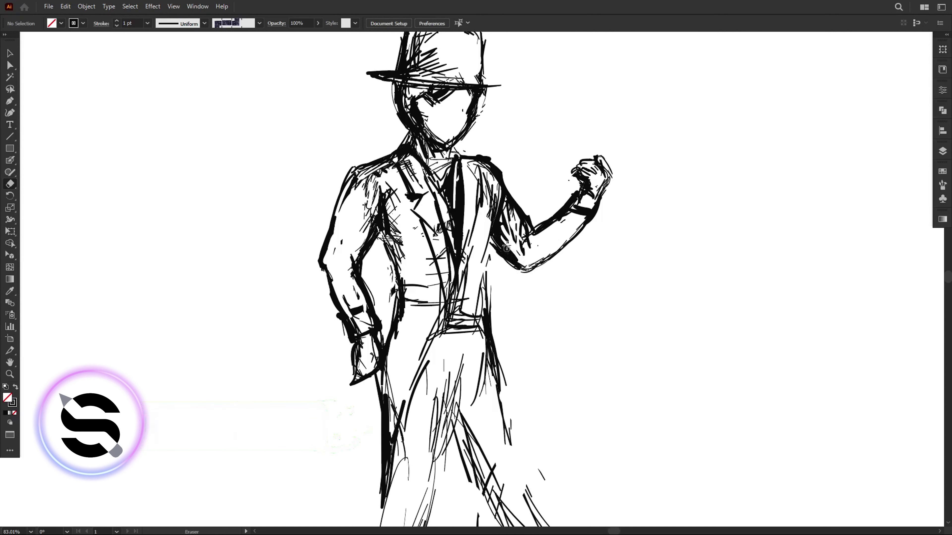
drag(444, 306, 431, 354)
Step: Add thick dark strokes down the left leg and lower legs
drag(405, 397, 404, 467)
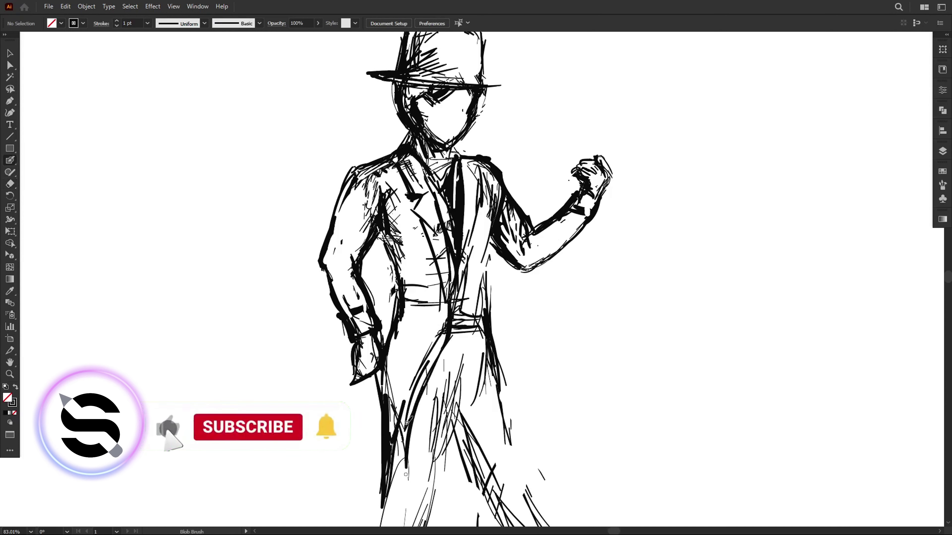
mouse_move(379, 387)
mouse_down()
mouse_move(368, 469)
mouse_move(382, 499)
mouse_move(401, 486)
mouse_up()
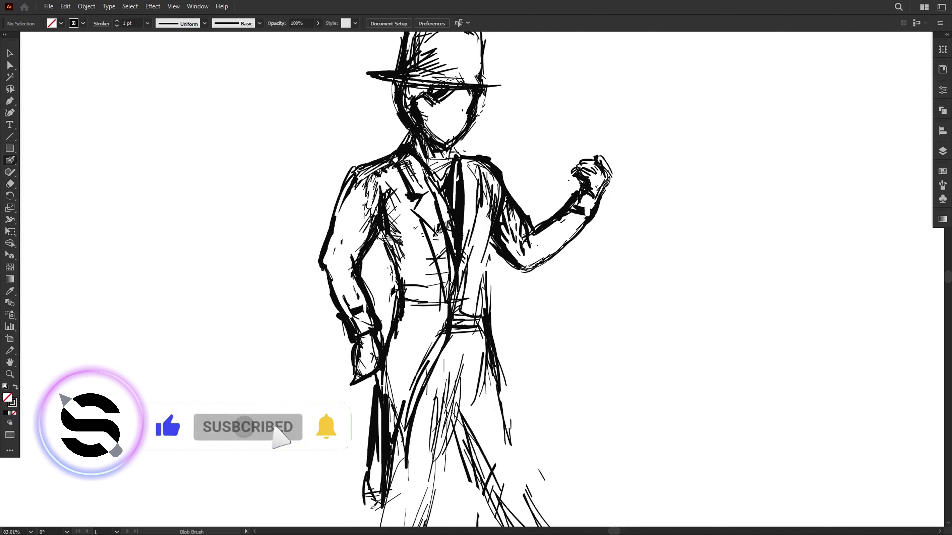
drag(404, 411, 395, 491)
mouse_move(461, 480)
mouse_down()
mouse_move(441, 488)
mouse_move(464, 448)
mouse_up()
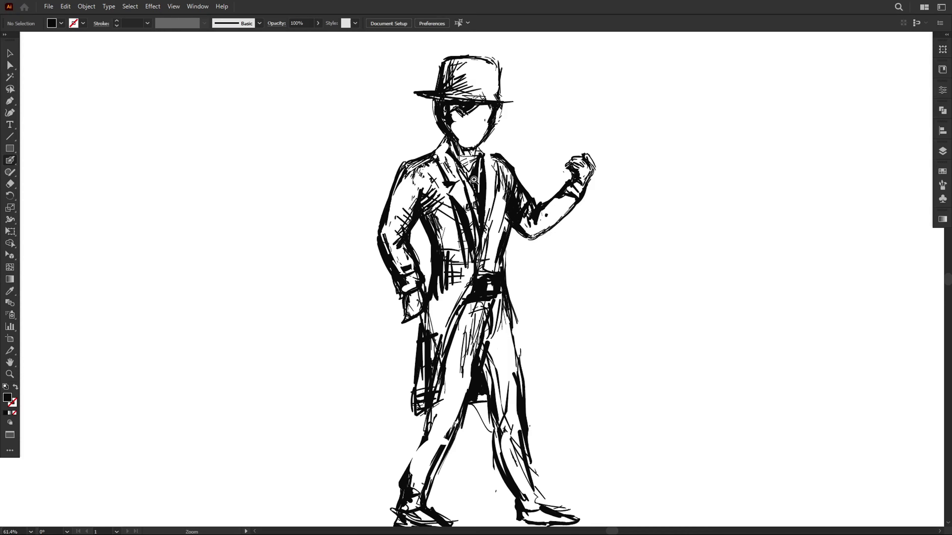
Step: Swap fill and stroke, then hatch dark strokes near the waist and coat hem
scroll(487, 42, up, 5)
key(shift+x)
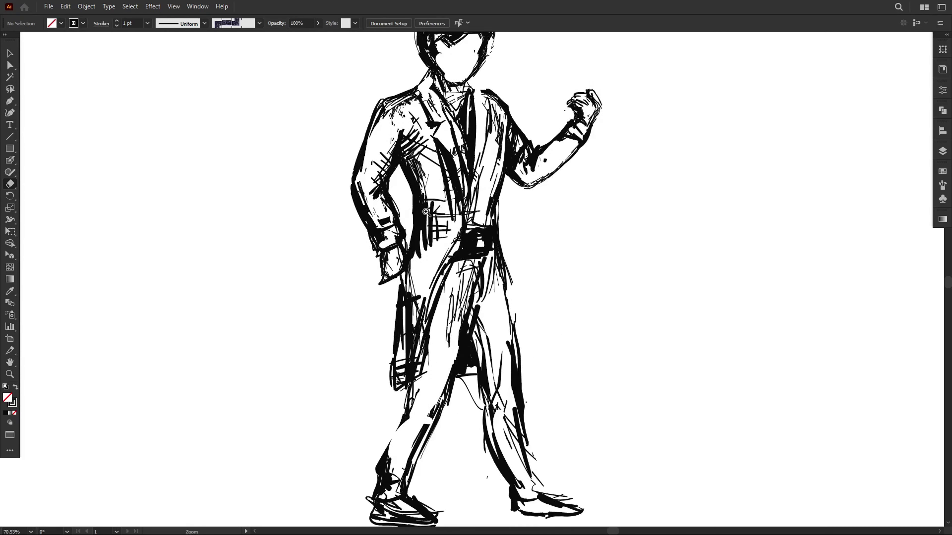
key(shift+b)
mouse_move(453, 251)
mouse_down()
mouse_move(408, 387)
mouse_move(406, 330)
mouse_up()
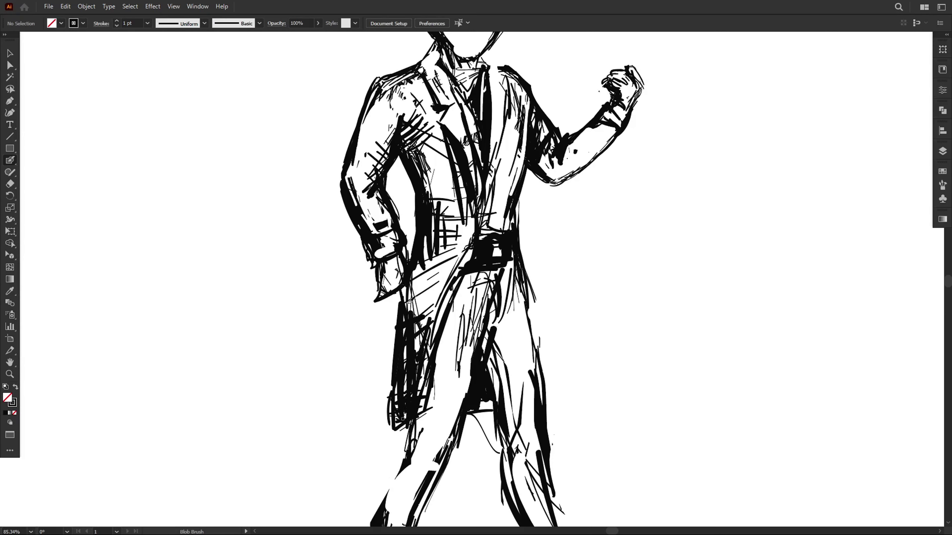
drag(394, 375, 412, 296)
scroll(450, 300, up, 3)
scroll(506, 347, down, 3)
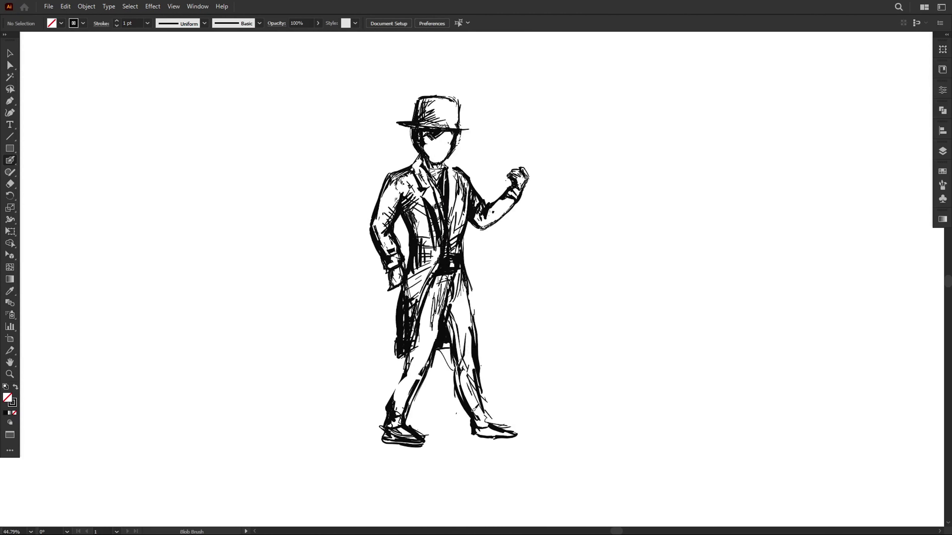
Step: Add strokes to the right leg, shoe and coat side, then marquee-select the whole figure
mouse_move(472, 393)
mouse_down()
mouse_move(481, 433)
mouse_move(519, 436)
mouse_up()
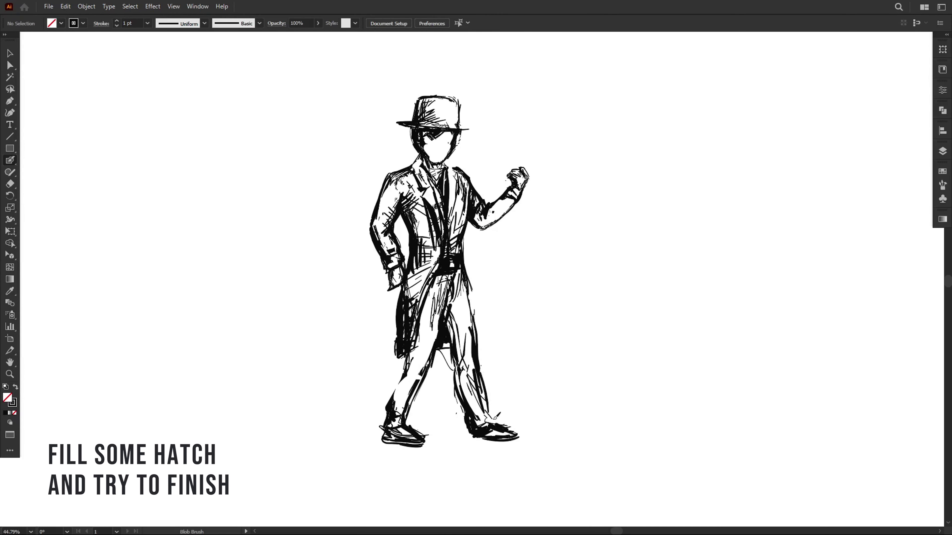
drag(481, 373, 500, 425)
drag(461, 273, 482, 341)
drag(463, 191, 465, 253)
scroll(465, 284, up, 2)
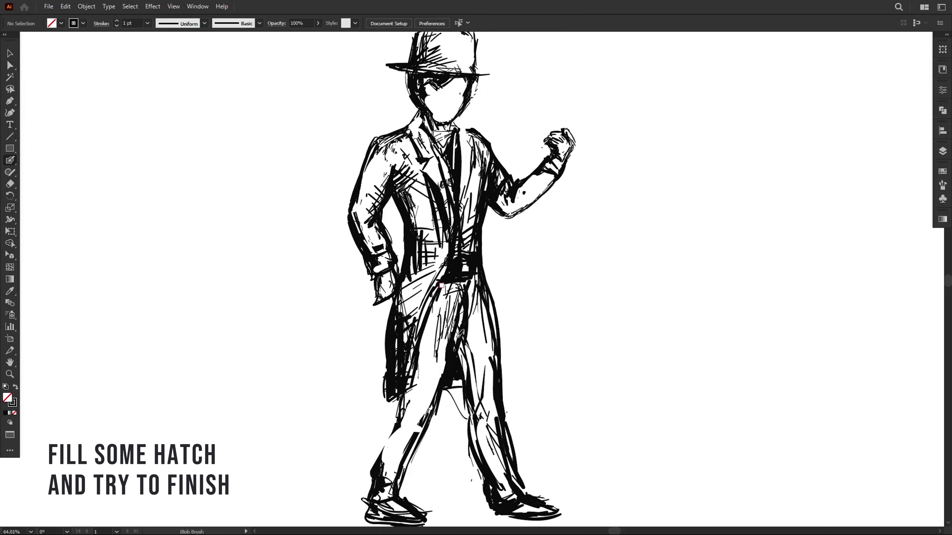
scroll(360, 352, down, 2)
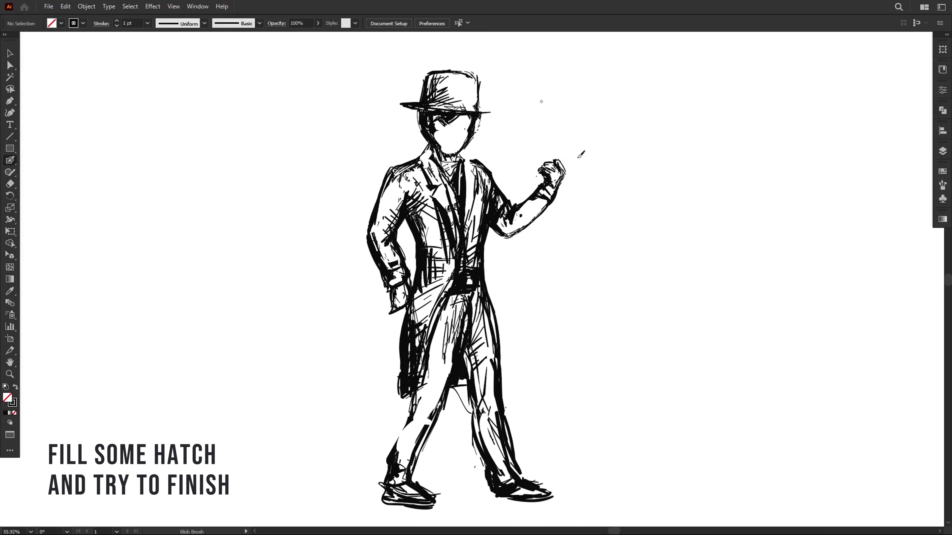
key(v)
drag(638, 55, 312, 511)
Step: Unite the walker's strokes with Pathfinder and deselect the figure
key(shift+ctrl+F9)
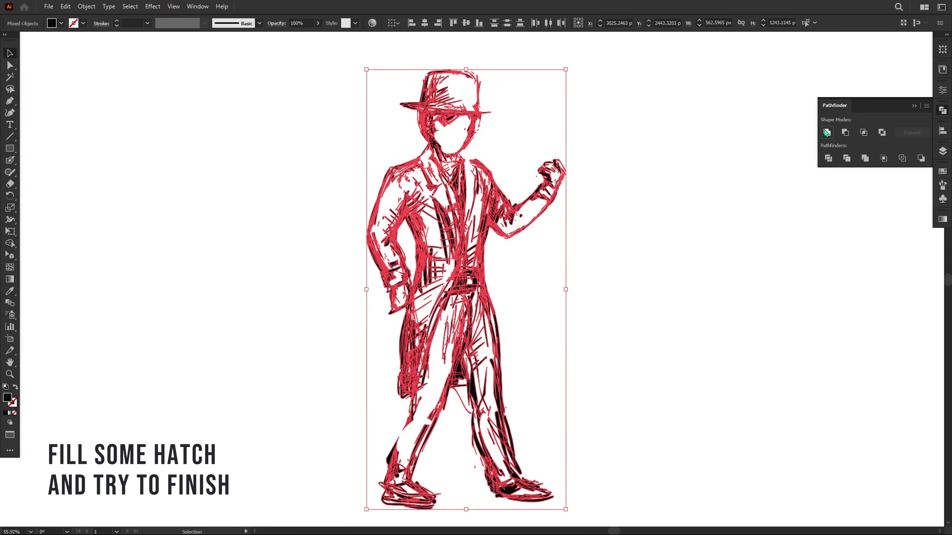
click(827, 132)
click(504, 101)
drag(594, 68, 595, 60)
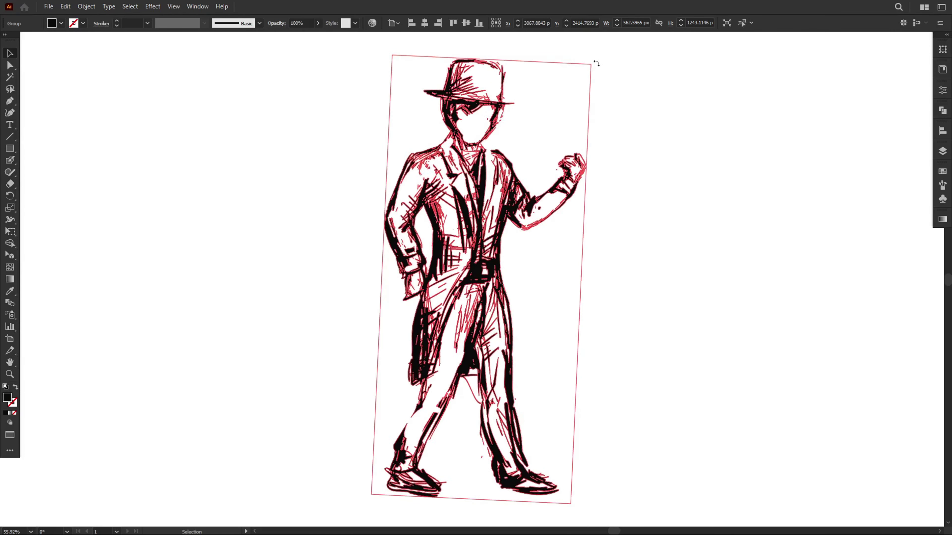
click(942, 110)
click(827, 132)
click(696, 140)
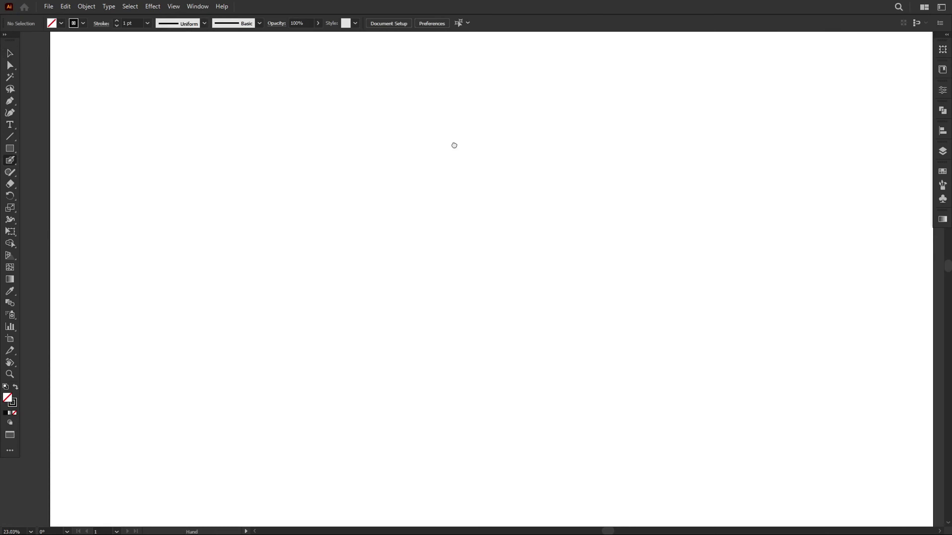
Step: Rough out a new head with loose arcs on the blank page
mouse_move(407, 114)
mouse_down()
mouse_move(383, 136)
mouse_move(392, 174)
mouse_up()
drag(385, 135, 424, 109)
mouse_move(396, 117)
mouse_down()
mouse_move(452, 127)
mouse_move(472, 190)
mouse_up()
drag(392, 167, 397, 184)
drag(422, 203, 398, 183)
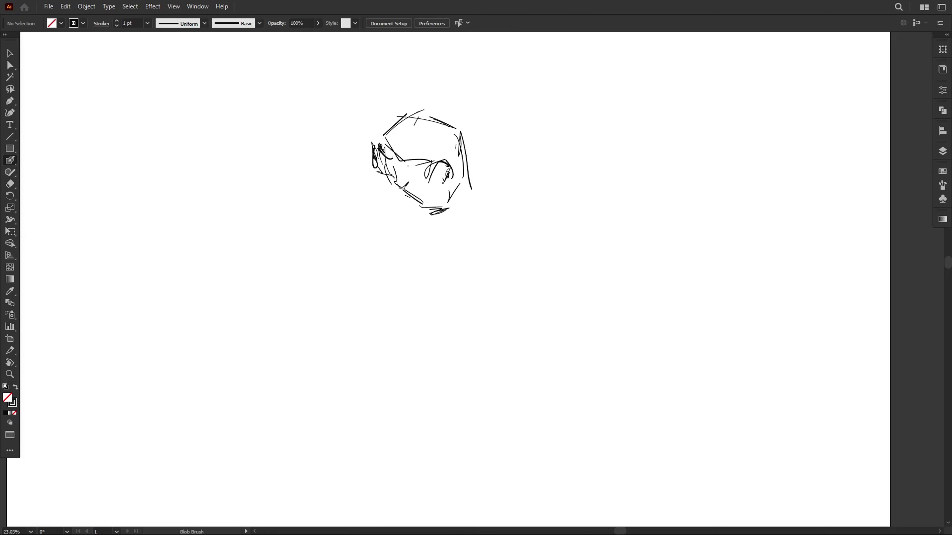
Step: Sketch the collar, shoulder lines, and back arm with its hand and cuff
mouse_move(446, 205)
mouse_down()
mouse_move(471, 181)
mouse_move(486, 191)
mouse_up()
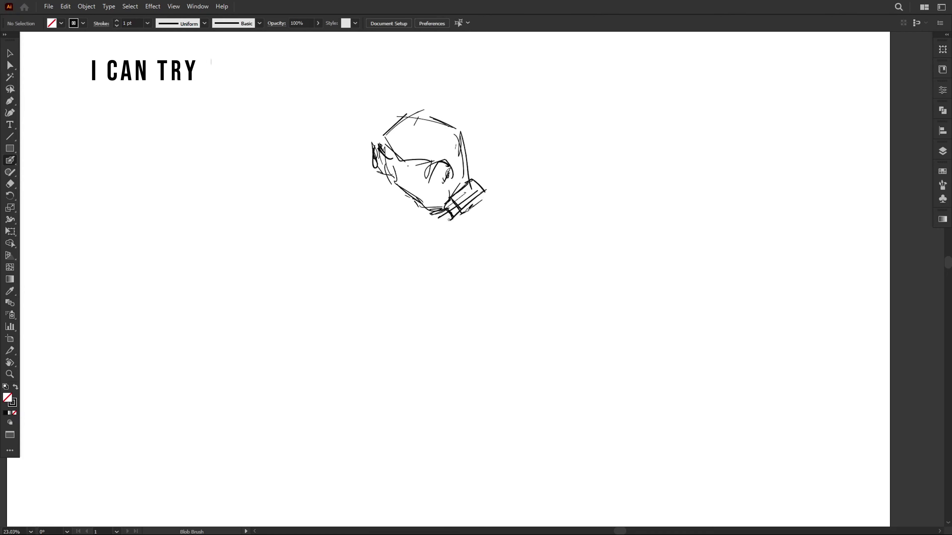
drag(453, 225, 448, 243)
drag(491, 195, 528, 217)
drag(472, 240, 539, 270)
mouse_move(523, 229)
mouse_down()
mouse_move(594, 262)
mouse_move(622, 300)
mouse_up()
drag(562, 269, 606, 313)
drag(556, 277, 608, 323)
drag(520, 217, 541, 243)
Step: Add lower-body and torso strokes plus the forward-reaching arm with cuff and hand
drag(624, 309, 644, 323)
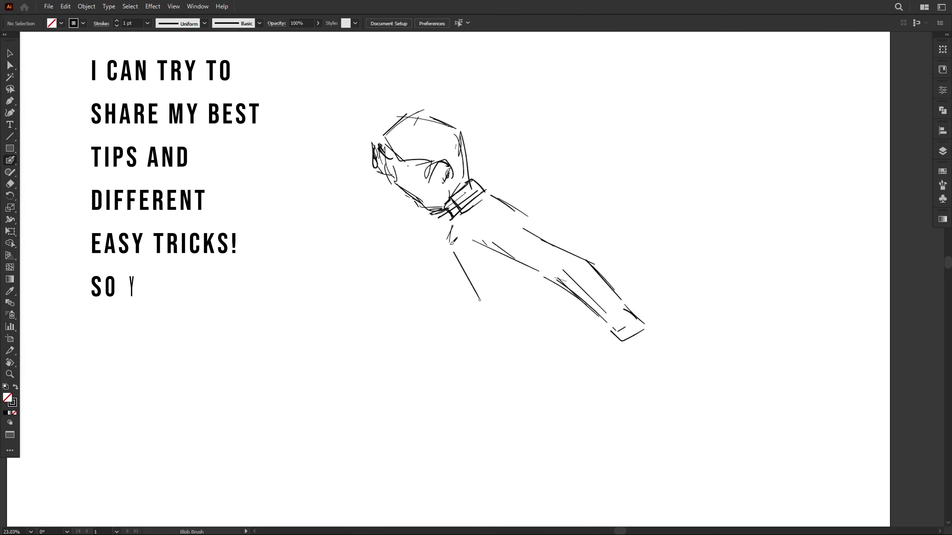
drag(453, 253, 487, 335)
mouse_move(463, 274)
mouse_down()
mouse_move(493, 337)
mouse_move(536, 325)
mouse_up()
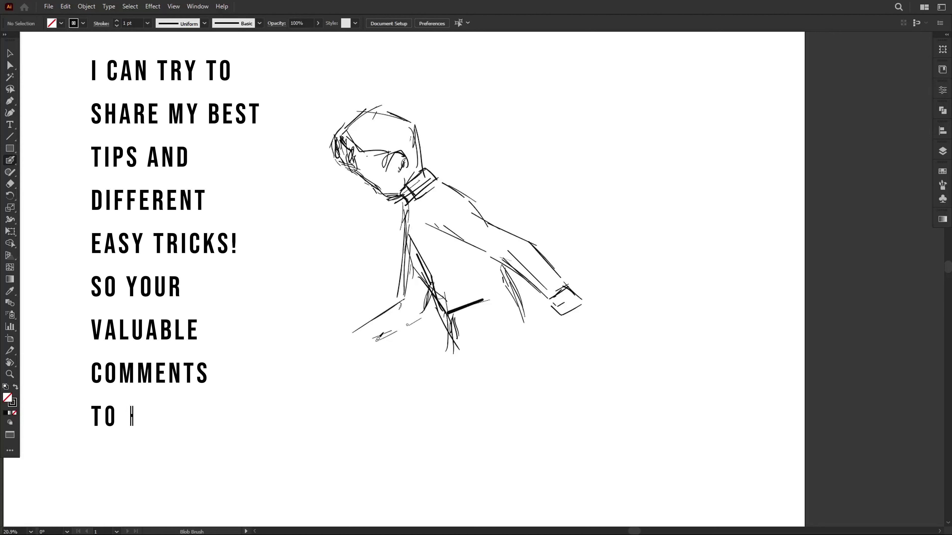
mouse_move(349, 326)
mouse_down()
mouse_move(356, 348)
mouse_move(345, 355)
mouse_move(361, 344)
mouse_up()
drag(347, 359, 419, 320)
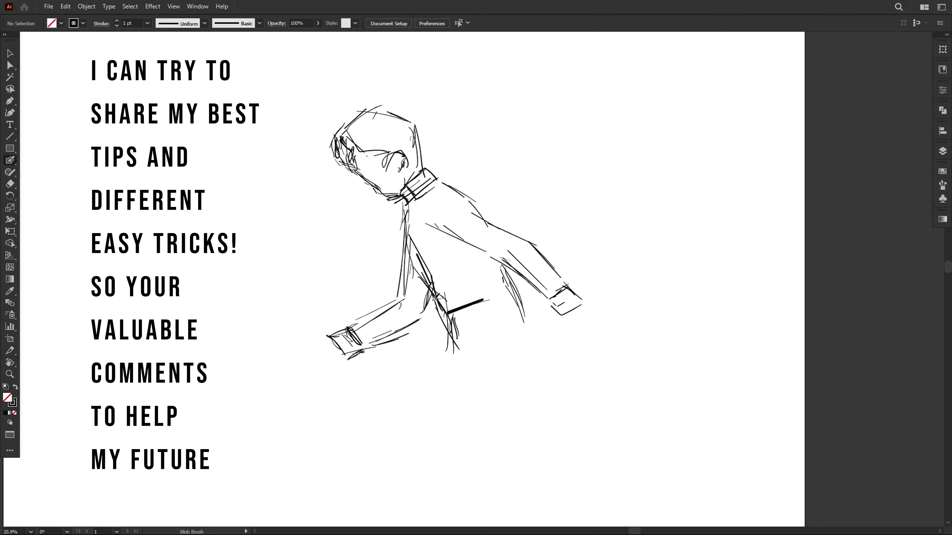
drag(428, 241, 487, 248)
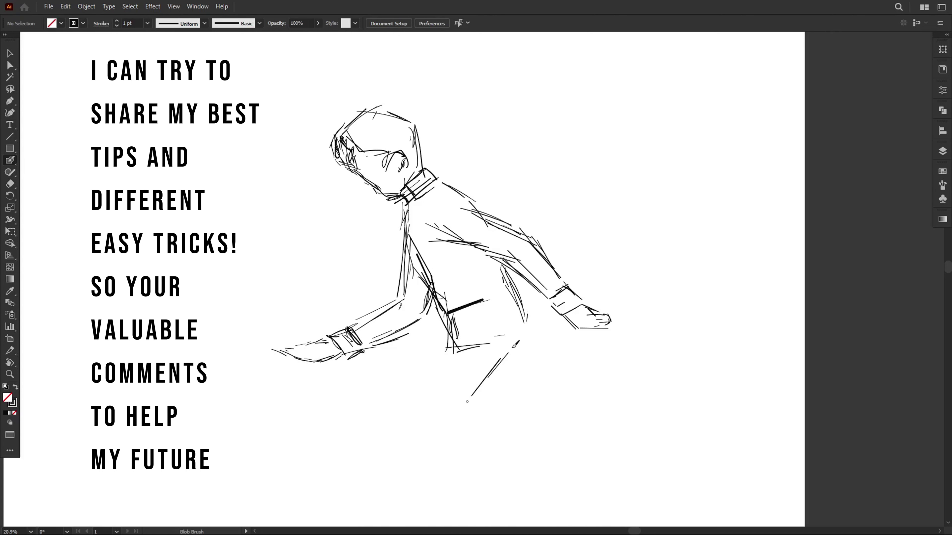
Step: Sketch the striding legs below the torso with thigh and lower-leg strokes
drag(496, 370, 467, 402)
drag(469, 401, 522, 356)
drag(504, 317, 473, 363)
drag(562, 310, 489, 371)
mouse_move(555, 315)
mouse_down()
mouse_move(490, 384)
mouse_move(446, 483)
mouse_up()
drag(490, 441, 473, 475)
Step: Draw the right calf, shin and foot, then thicken the thigh and waist lines
drag(590, 304, 620, 360)
drag(546, 333, 628, 387)
drag(626, 393, 656, 398)
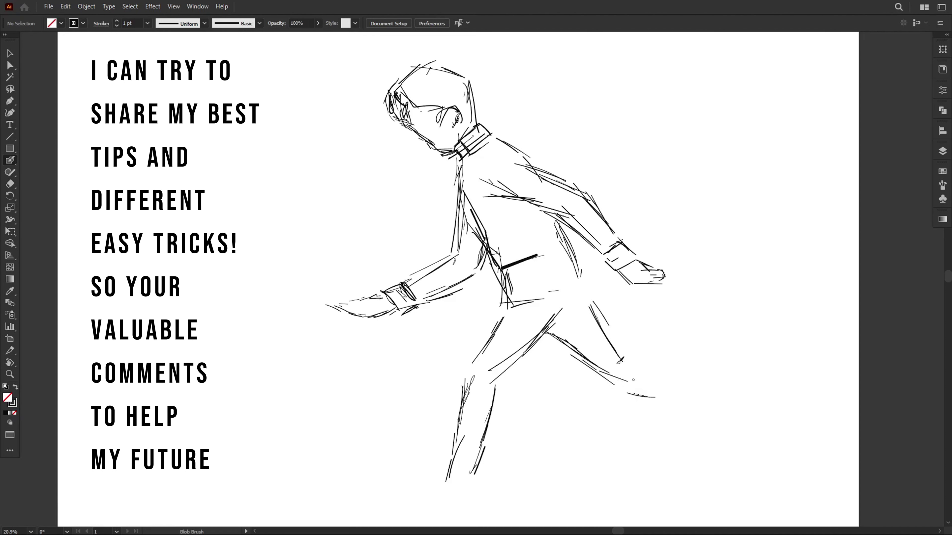
drag(549, 335, 613, 386)
drag(503, 309, 581, 290)
key(shift+e)
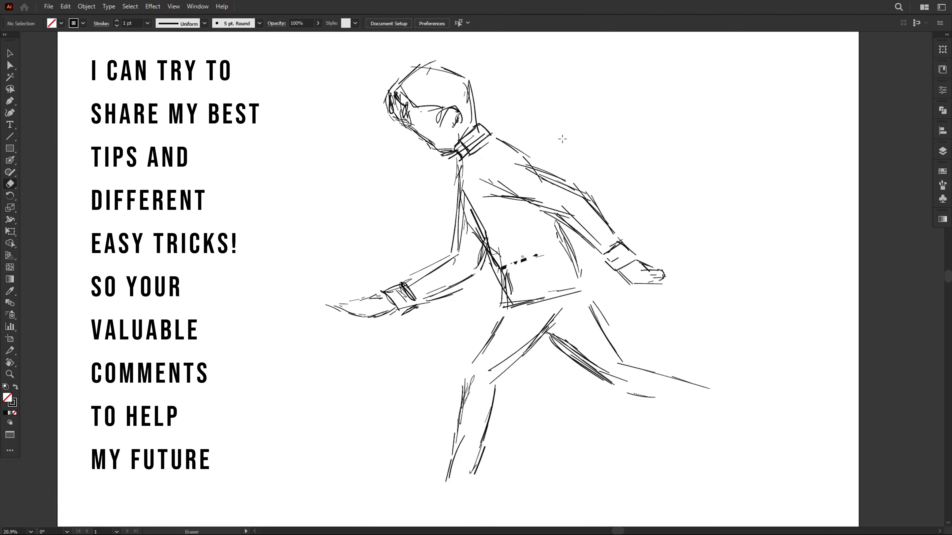
Step: Thicken the running man's front thigh and waist-hip line with the Blob Brush
key(shift+b)
drag(555, 338, 494, 384)
mouse_move(579, 309)
mouse_down()
mouse_move(539, 347)
mouse_move(554, 319)
mouse_up()
mouse_move(579, 311)
mouse_down()
mouse_move(577, 295)
mouse_move(540, 298)
mouse_up()
drag(541, 296, 591, 290)
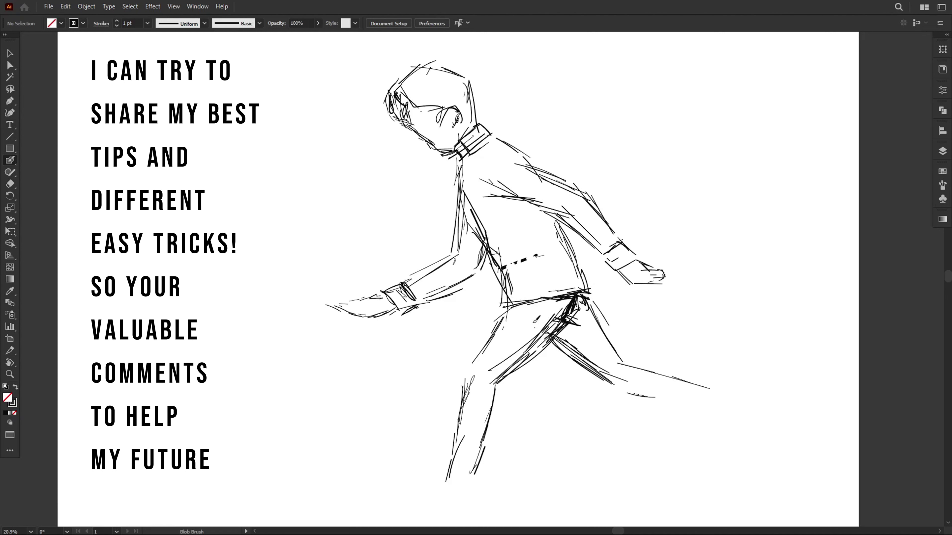
Step: Hatch shading across the thigh and draw a shoe on the front foot
drag(561, 328, 586, 315)
drag(563, 333, 591, 323)
drag(566, 339, 588, 330)
drag(569, 348, 588, 338)
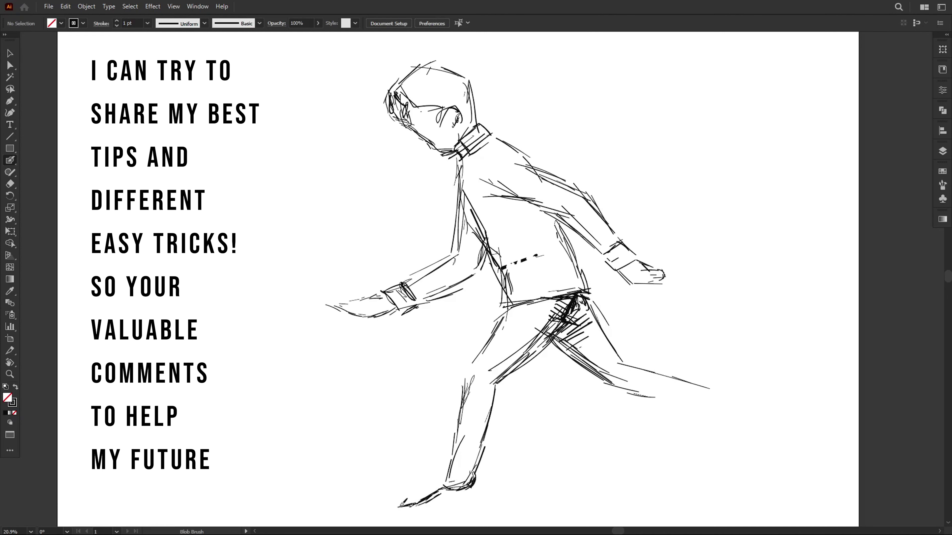
drag(450, 262, 453, 257)
drag(408, 500, 453, 504)
drag(435, 491, 478, 476)
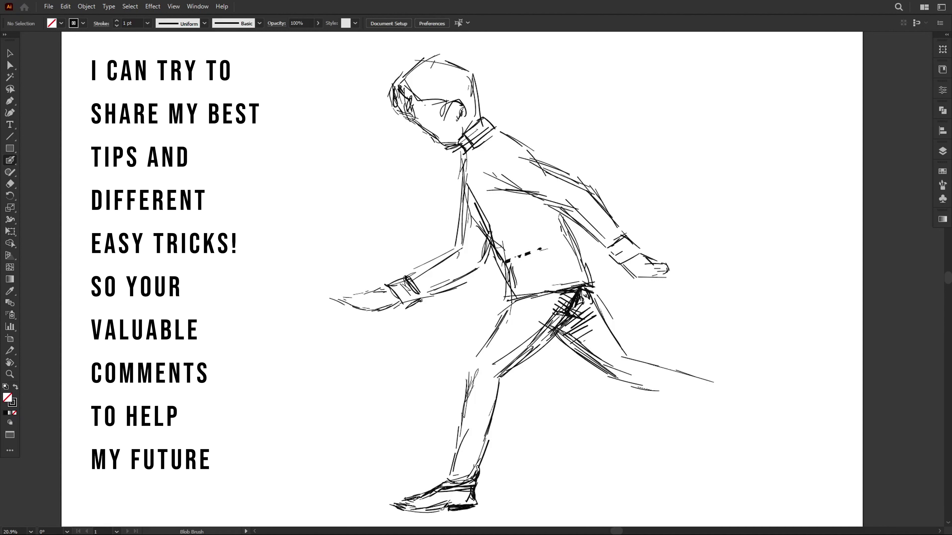
Step: Erase stray hatching around the hip and sketch lines along the back leg
key(shift+e)
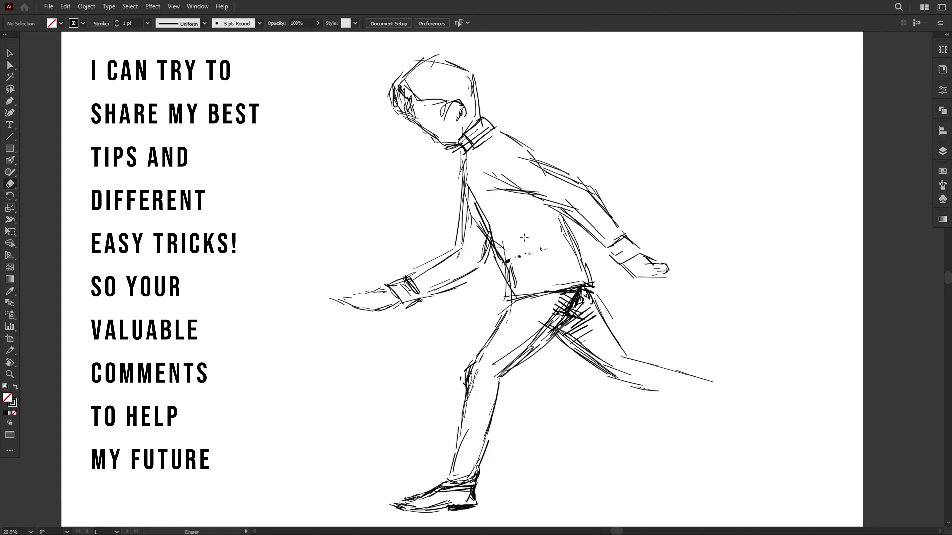
drag(570, 346, 573, 304)
key(shift+b)
drag(624, 386, 711, 399)
drag(686, 373, 715, 388)
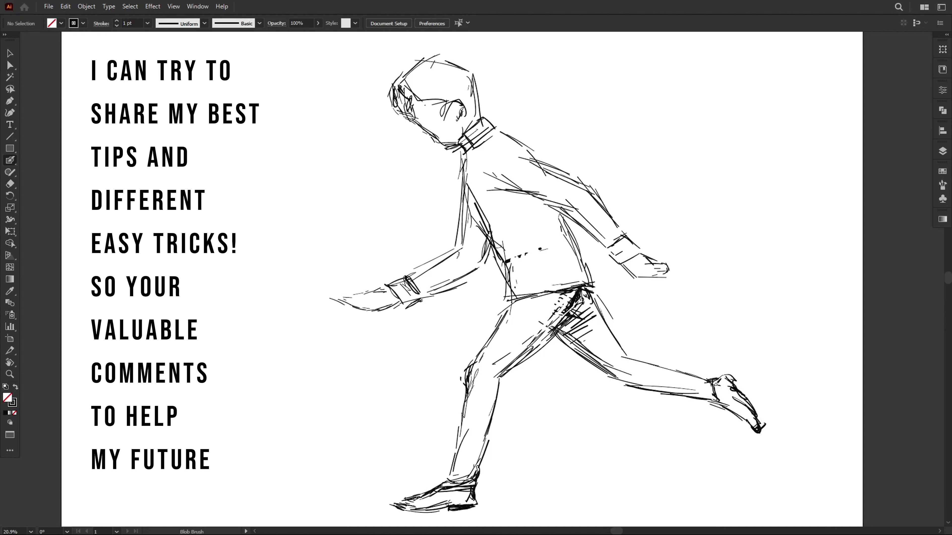
Step: Draw the back ankle and foot and reinforce both thigh outlines
drag(716, 384, 725, 405)
drag(719, 408, 679, 401)
drag(697, 391, 694, 399)
drag(599, 311, 634, 360)
drag(616, 326, 646, 355)
drag(631, 355, 660, 366)
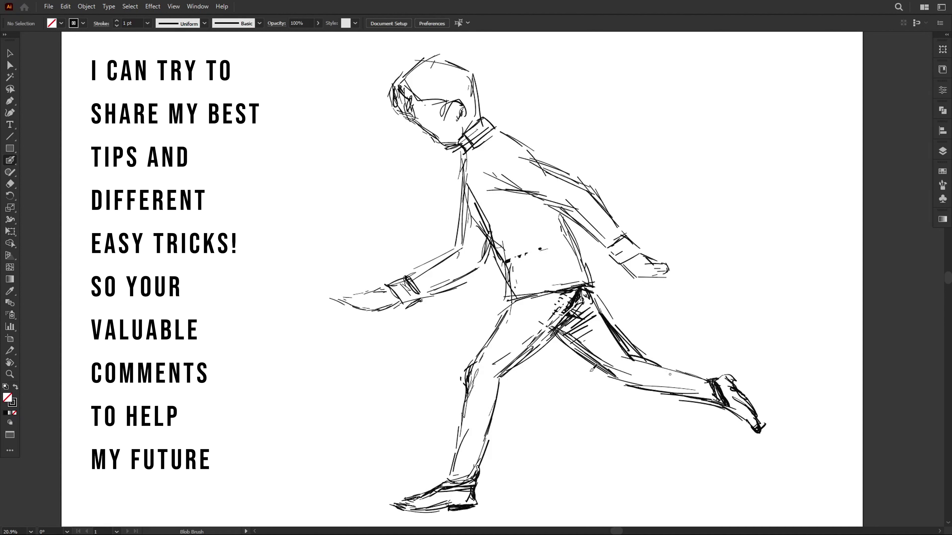
drag(519, 296, 487, 353)
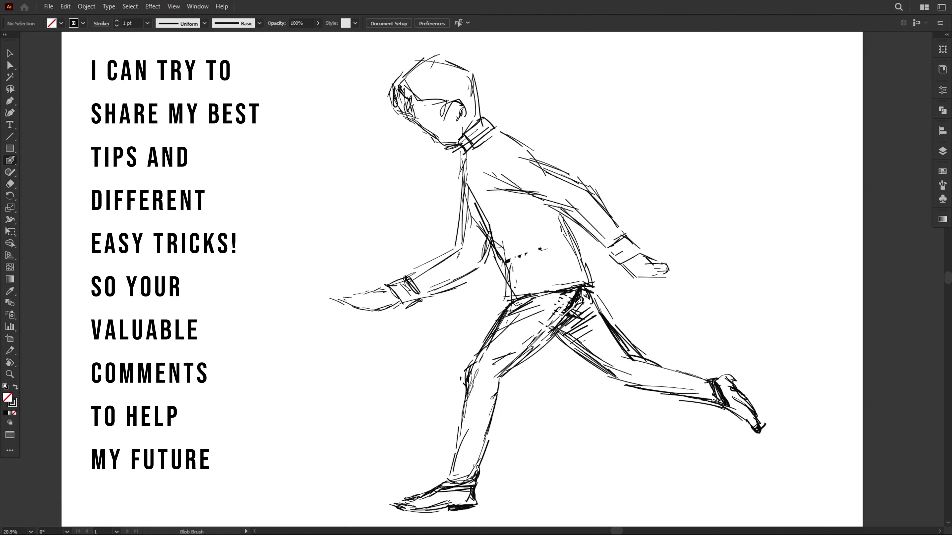
Step: Strengthen the top and lower edges of the back thigh
key(shift+e)
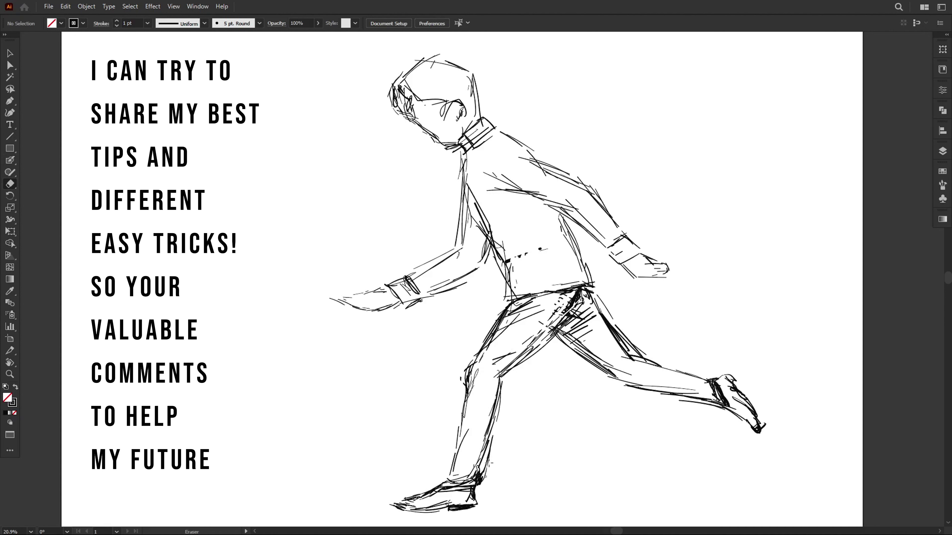
key(shift+b)
drag(706, 376, 659, 363)
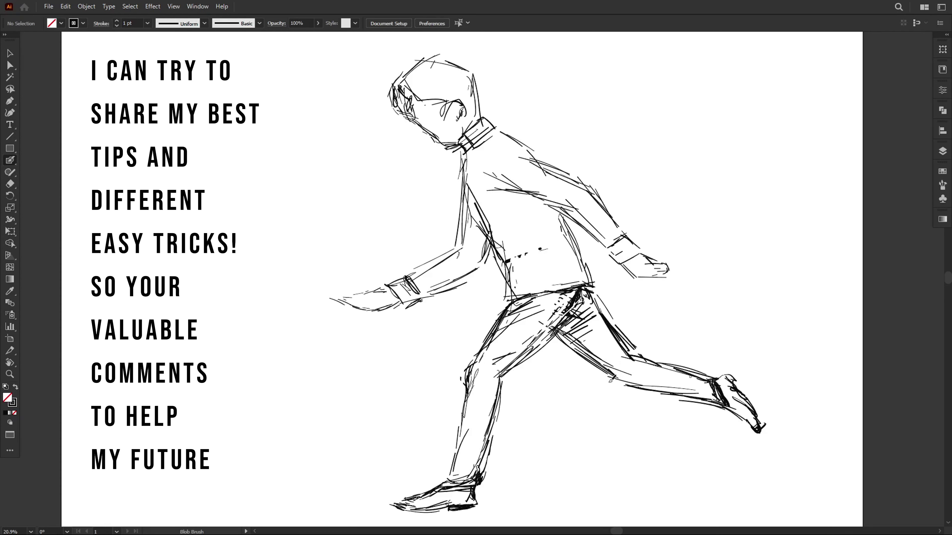
drag(730, 405, 665, 396)
drag(659, 390, 723, 385)
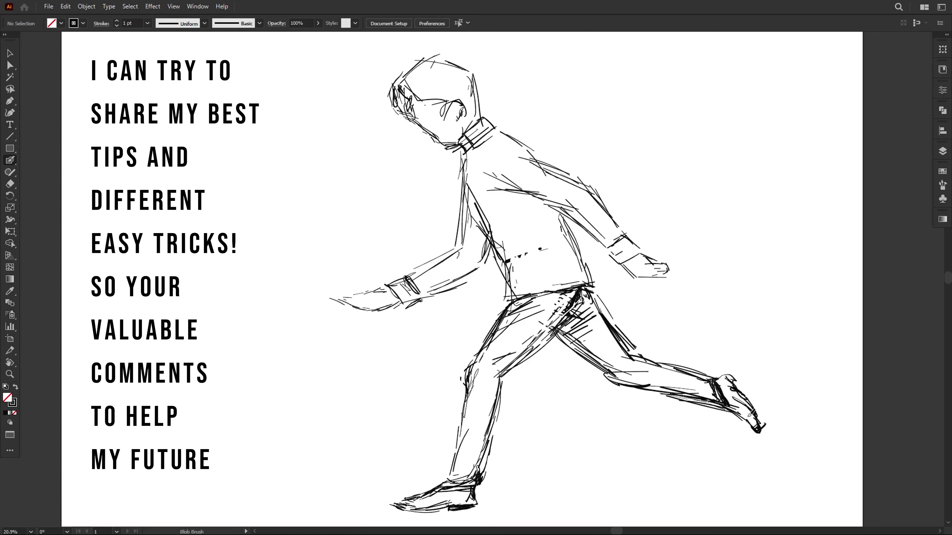
Step: Select the running-man sketch, undo a trial rotation, and begin an oval head outline
key(v)
drag(784, 33, 319, 501)
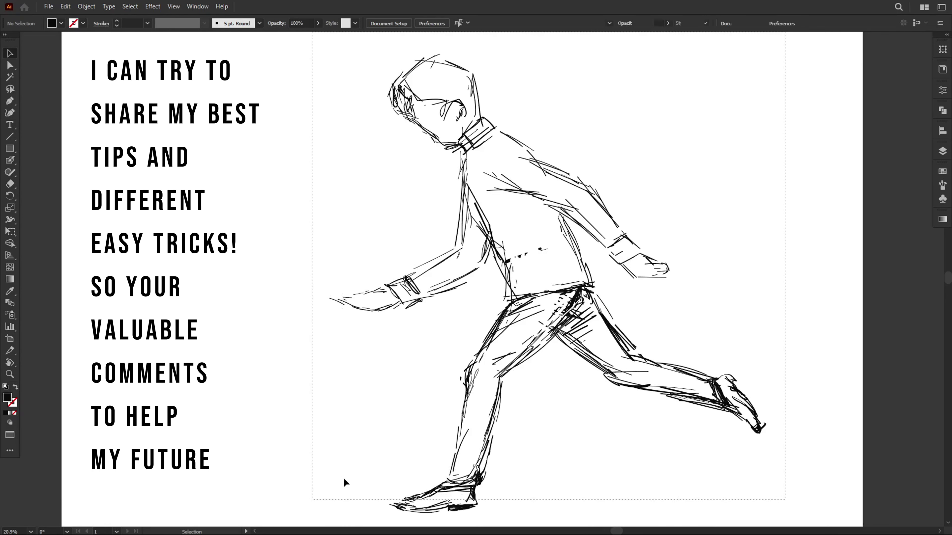
drag(764, 53, 780, 60)
key(ctrl+z)
click(297, 93)
drag(298, 94, 801, 491)
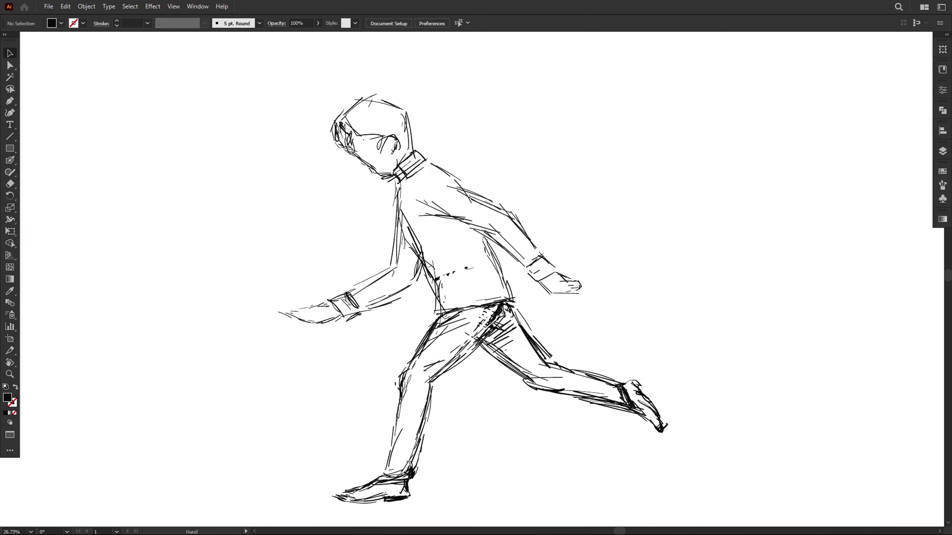
drag(517, 91, 503, 195)
Step: Outline the new figure's oval head and strengthen its right side
mouse_move(409, 120)
mouse_down()
mouse_move(435, 169)
mouse_move(476, 210)
mouse_up()
drag(521, 176, 484, 212)
drag(484, 212, 414, 149)
drag(525, 141, 521, 152)
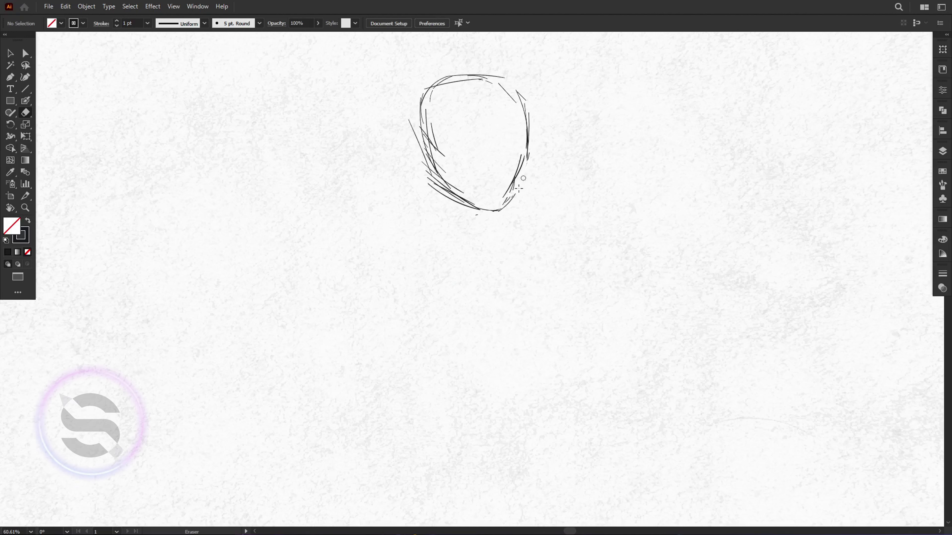
drag(532, 90, 526, 147)
drag(530, 107, 522, 193)
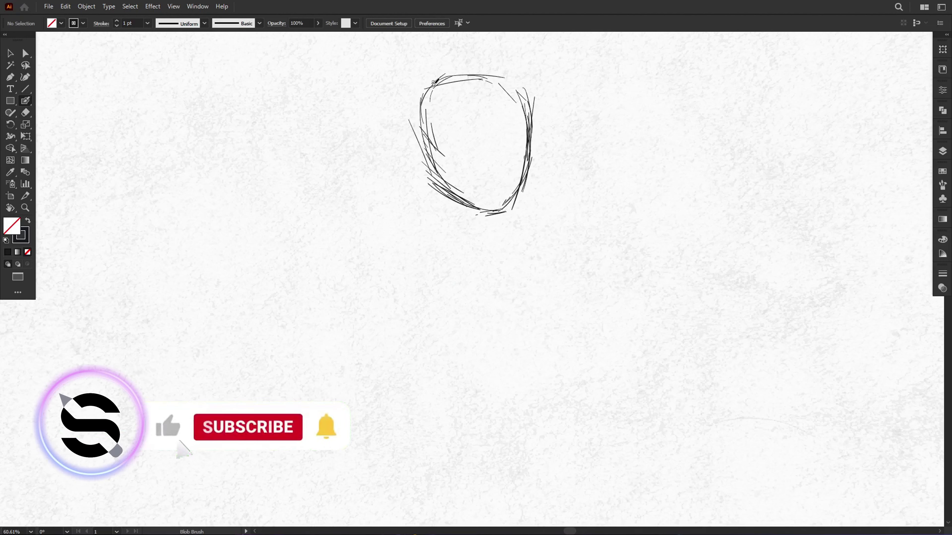
Step: Add the head's top, horizontal and vertical face guides, and its left side
drag(414, 90, 493, 58)
drag(439, 65, 538, 98)
drag(466, 93, 512, 100)
mouse_move(509, 127)
mouse_down()
mouse_move(476, 131)
mouse_move(519, 129)
mouse_up()
drag(493, 96, 498, 193)
drag(504, 101, 503, 184)
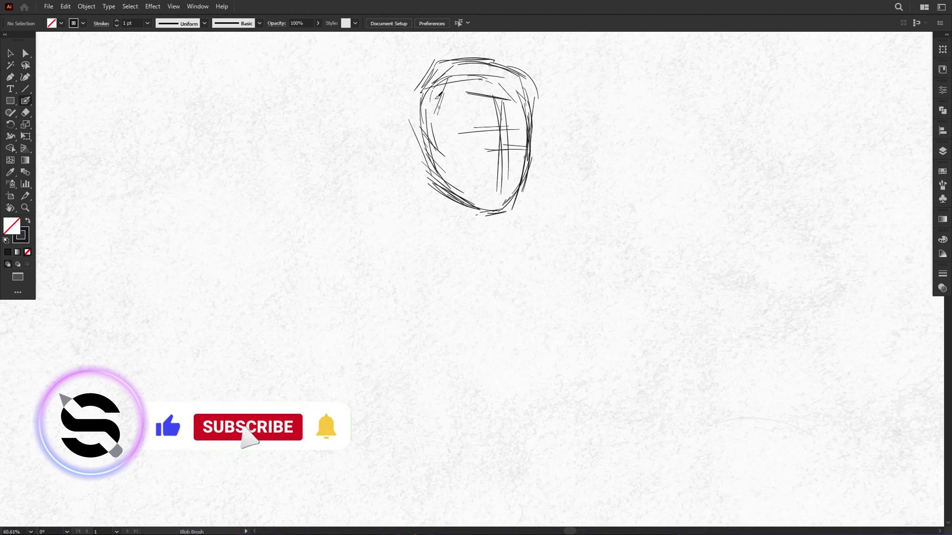
drag(437, 75, 424, 165)
drag(446, 182, 455, 238)
Step: Sketch the neck with more face guides, then both shoulders
drag(424, 219, 509, 221)
scroll(293, 274, down, 2)
drag(400, 156, 470, 155)
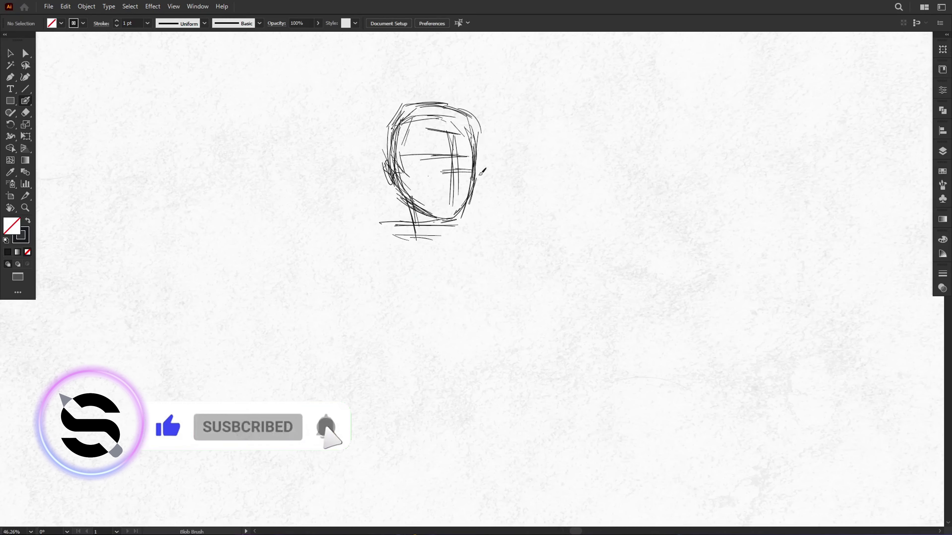
mouse_move(422, 175)
mouse_down()
mouse_move(471, 174)
mouse_move(438, 221)
mouse_move(415, 339)
mouse_up()
mouse_move(398, 215)
mouse_down()
mouse_move(381, 235)
mouse_move(367, 293)
mouse_up()
mouse_move(467, 217)
mouse_down()
mouse_move(495, 232)
mouse_move(513, 219)
mouse_move(504, 300)
mouse_up()
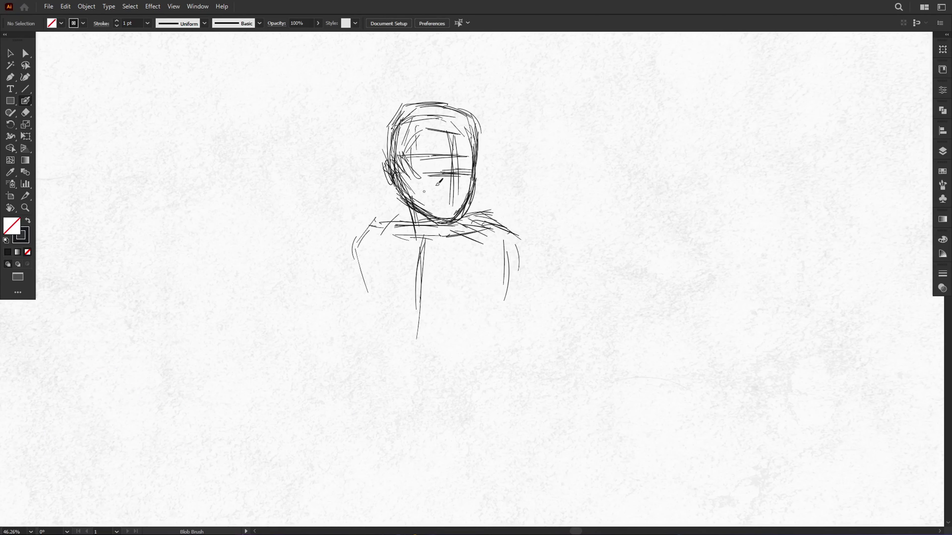
scroll(509, 281, down, 2)
Step: Block in the arms, lower torso line and right shoulder and arm lines
drag(375, 216, 392, 307)
drag(380, 363, 415, 363)
drag(517, 216, 506, 313)
drag(516, 246, 488, 360)
drag(386, 312, 397, 361)
mouse_move(495, 194)
mouse_down()
mouse_move(562, 243)
mouse_move(572, 308)
mouse_up()
mouse_move(483, 240)
mouse_down()
mouse_move(532, 271)
mouse_move(473, 359)
mouse_up()
Step: Redraw the shoulders, arms and neckline
drag(397, 199, 375, 292)
drag(423, 190, 375, 249)
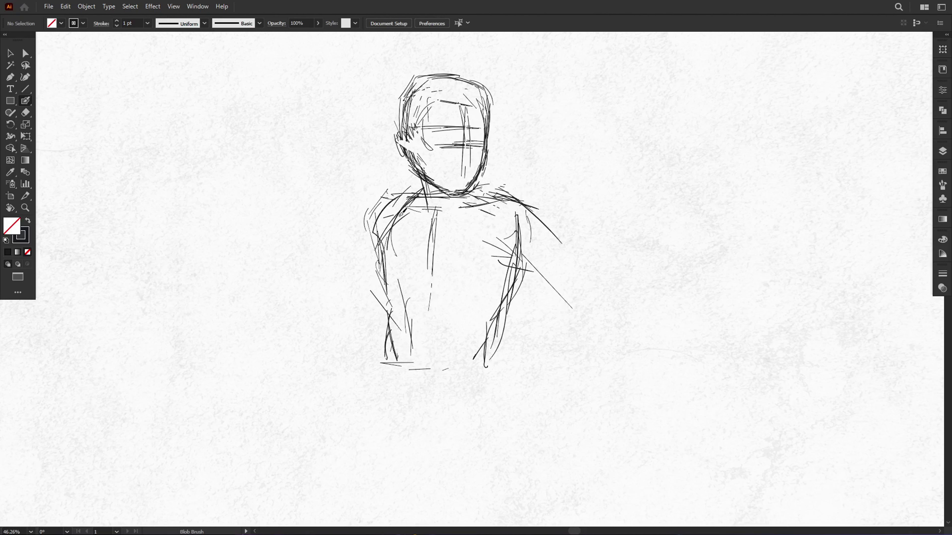
mouse_move(450, 210)
mouse_down()
mouse_move(510, 199)
mouse_move(551, 229)
mouse_up()
drag(525, 204, 593, 279)
Step: Draw the right arm to a round elbow and extend the forearm to the hand
drag(558, 238, 600, 296)
mouse_move(504, 250)
mouse_down()
mouse_move(577, 312)
mouse_move(584, 373)
mouse_up()
drag(595, 288, 604, 394)
drag(571, 333, 585, 403)
mouse_move(590, 376)
mouse_down()
mouse_move(600, 409)
mouse_move(564, 459)
mouse_move(594, 460)
mouse_up()
mouse_move(569, 413)
mouse_down()
mouse_move(559, 449)
mouse_move(570, 452)
mouse_up()
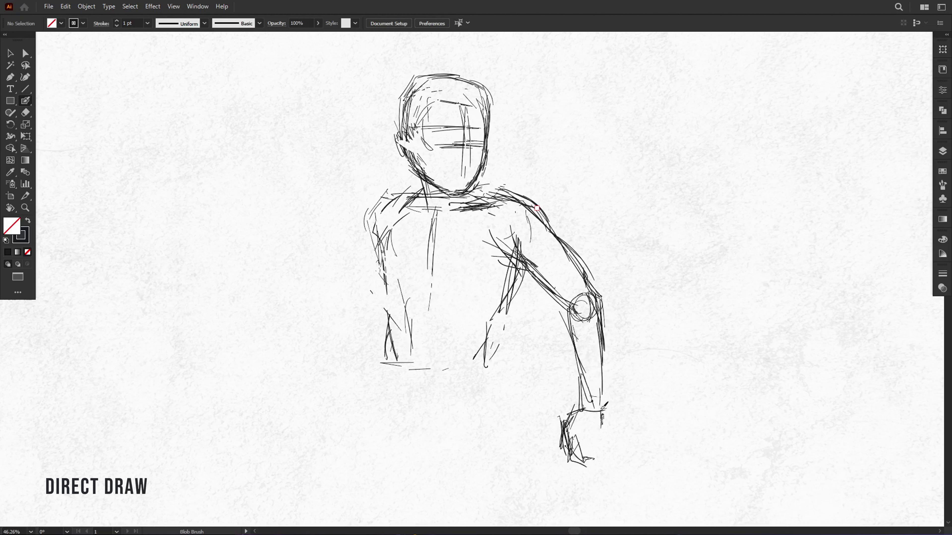
Step: Fill in the hand, draw the left arm, and add waist, leg and chest lines
drag(607, 386, 600, 416)
drag(519, 270, 491, 416)
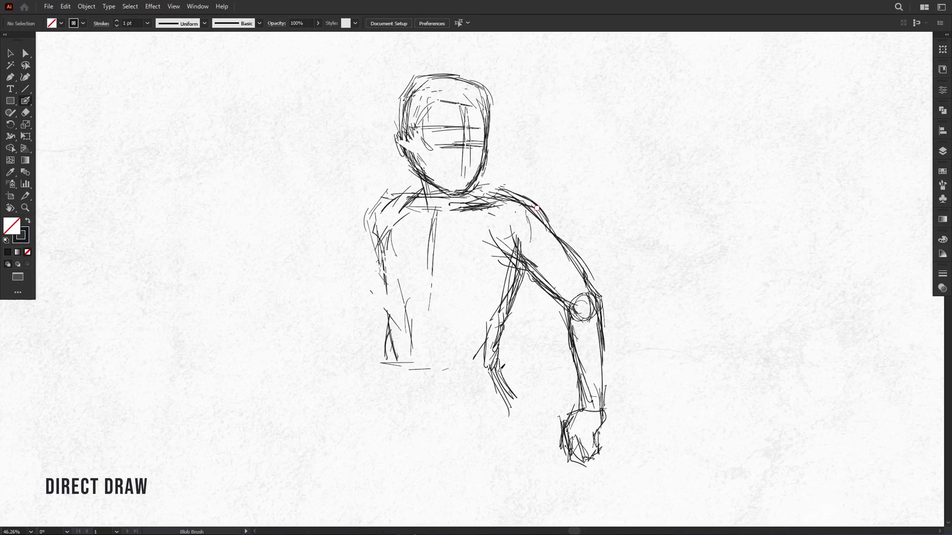
drag(491, 366, 520, 468)
drag(408, 385, 478, 375)
drag(356, 411, 412, 460)
drag(514, 445, 442, 469)
drag(386, 235, 369, 274)
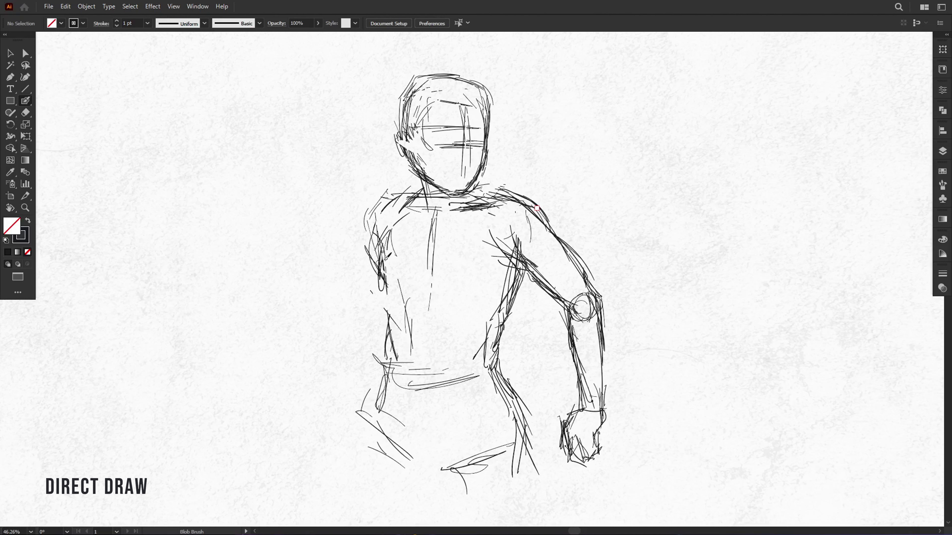
drag(412, 204, 378, 338)
mouse_move(392, 288)
mouse_down()
mouse_move(459, 286)
mouse_move(504, 253)
mouse_up()
Step: Draw pectoral curves, abdominal lines and the torso's right side
mouse_move(437, 207)
mouse_down()
mouse_move(422, 276)
mouse_move(487, 276)
mouse_move(474, 347)
mouse_up()
drag(518, 274, 474, 334)
mouse_move(487, 330)
mouse_down()
mouse_move(487, 375)
mouse_move(519, 317)
mouse_up()
key(shift+e)
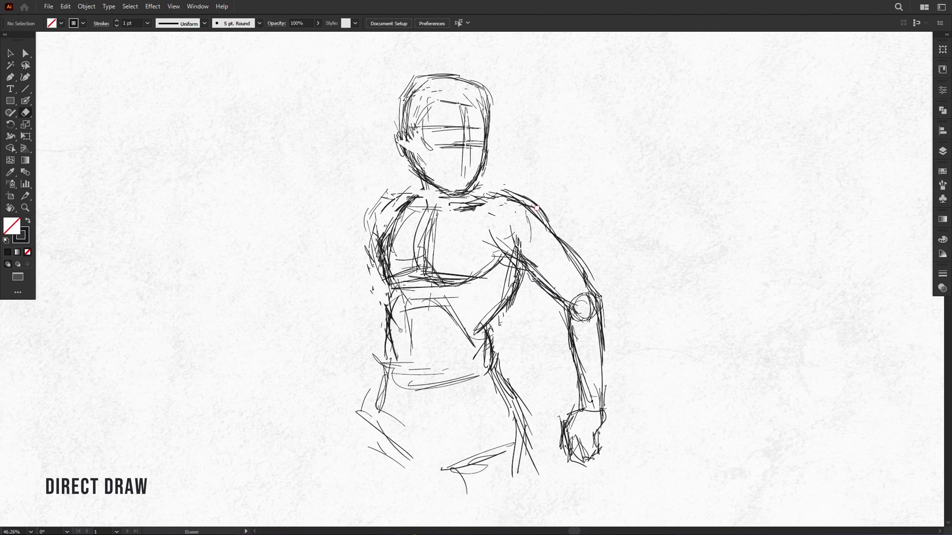
Step: Select the head strokes and scale the head down smaller
key(v)
drag(405, 204, 536, 53)
drag(394, 63, 408, 69)
click(549, 134)
Step: Draw across the shoulders and right upper arm, and the left torso and abdomen curve
key(shift+e)
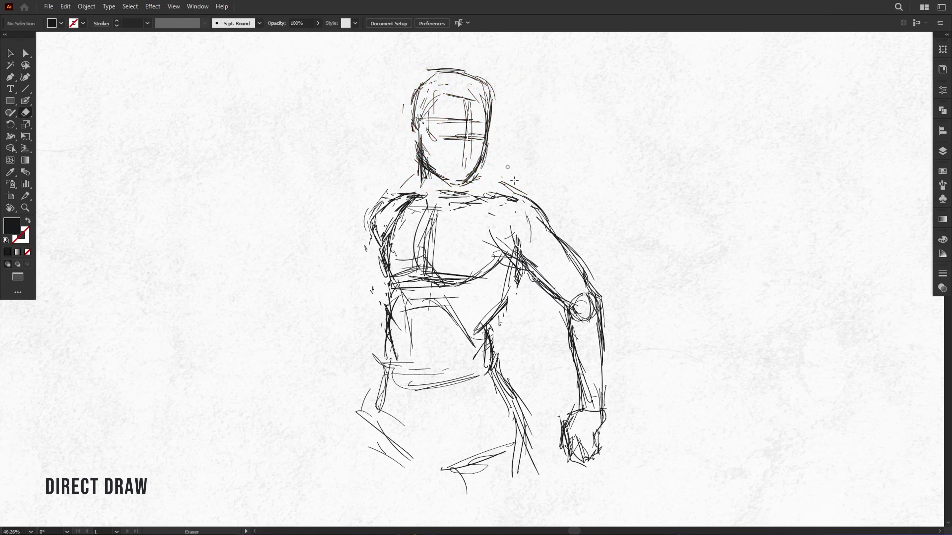
key(shift+b)
drag(375, 210, 519, 199)
drag(502, 183, 591, 259)
mouse_move(399, 286)
mouse_down()
mouse_move(390, 315)
mouse_move(483, 328)
mouse_up()
Step: Define the torso, abdomen, hip and right arm with more chest and hip strokes
drag(502, 285, 491, 371)
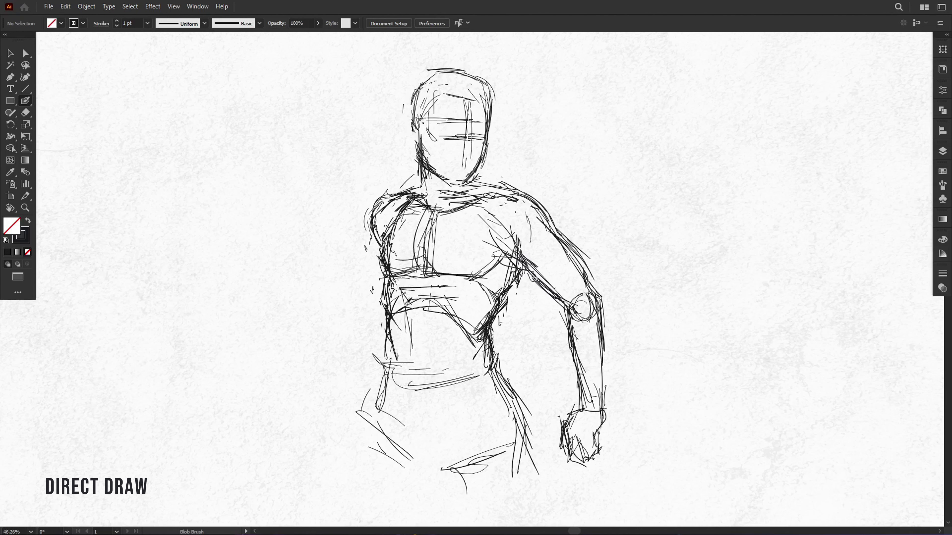
mouse_move(459, 319)
mouse_down()
mouse_move(448, 373)
mouse_move(420, 366)
mouse_up()
drag(413, 294, 392, 337)
drag(393, 315, 371, 428)
drag(603, 408, 527, 259)
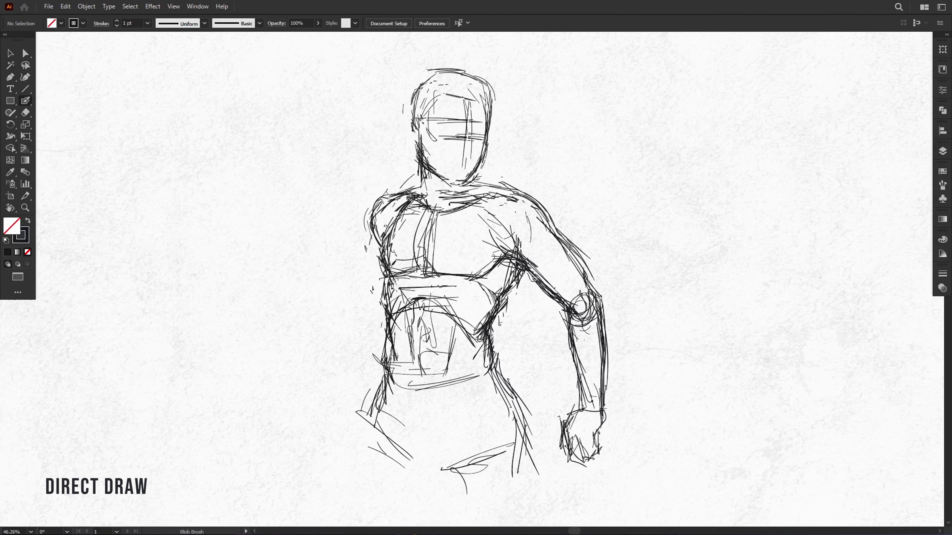
drag(431, 208, 425, 264)
drag(425, 281, 474, 332)
scroll(475, 281, down, 1)
Step: Add abdomen and hip strokes, then the head's left side and face centre line
drag(399, 383, 412, 457)
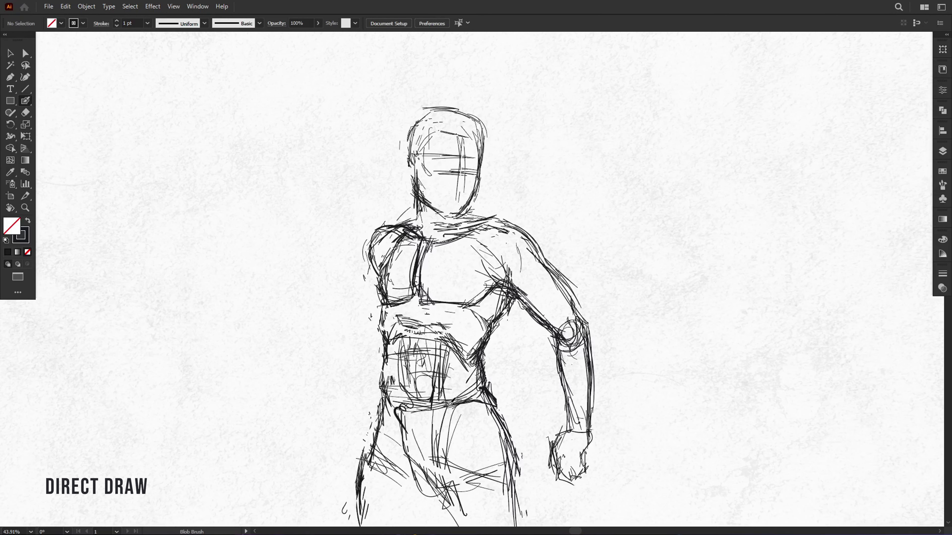
drag(437, 397, 453, 457)
drag(425, 112, 412, 199)
mouse_move(459, 135)
mouse_down()
mouse_move(448, 221)
mouse_move(465, 319)
mouse_move(393, 330)
mouse_up()
Step: Shade the torso, abdomen and legs, and reinforce the right upper arm, elbow and forearm
drag(423, 313, 408, 386)
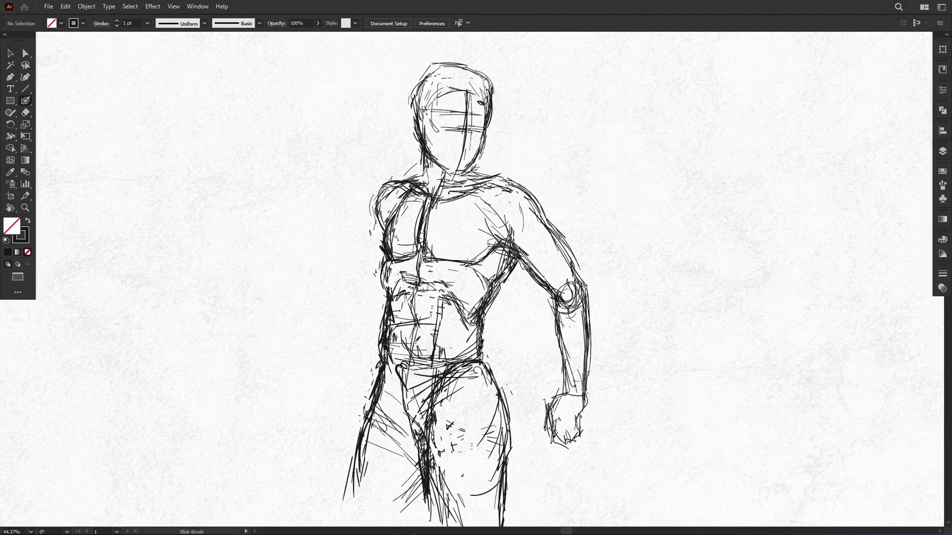
drag(420, 337, 408, 418)
drag(459, 285, 427, 345)
drag(431, 339, 432, 366)
drag(540, 206, 545, 240)
mouse_move(513, 250)
mouse_down()
mouse_move(551, 229)
mouse_move(572, 286)
mouse_up()
mouse_move(520, 263)
mouse_down()
mouse_move(555, 287)
mouse_move(579, 412)
mouse_up()
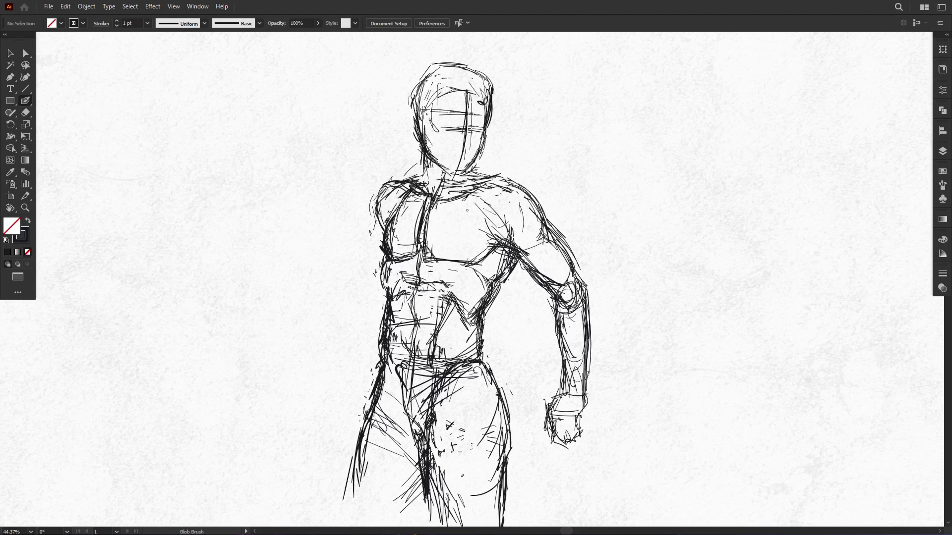
Step: Define the fist and jaw line, then select all the artwork
drag(439, 100, 432, 152)
drag(427, 158, 463, 171)
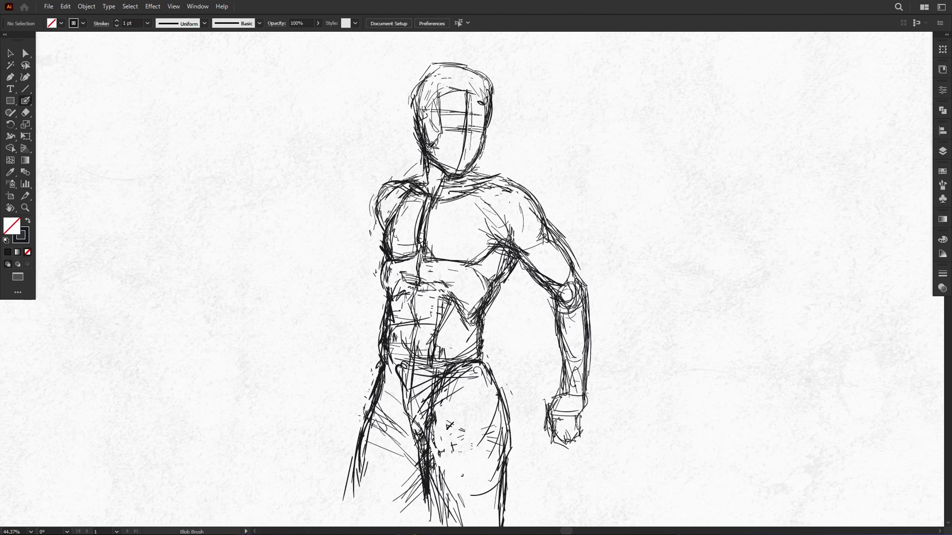
scroll(476, 270, down, 1)
key(v)
key(ctrl+a)
key(shift+e)
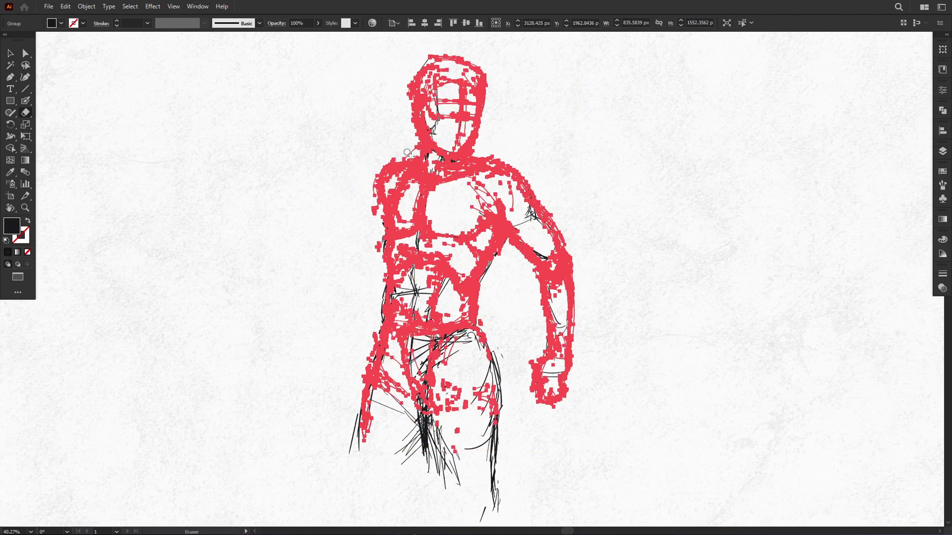